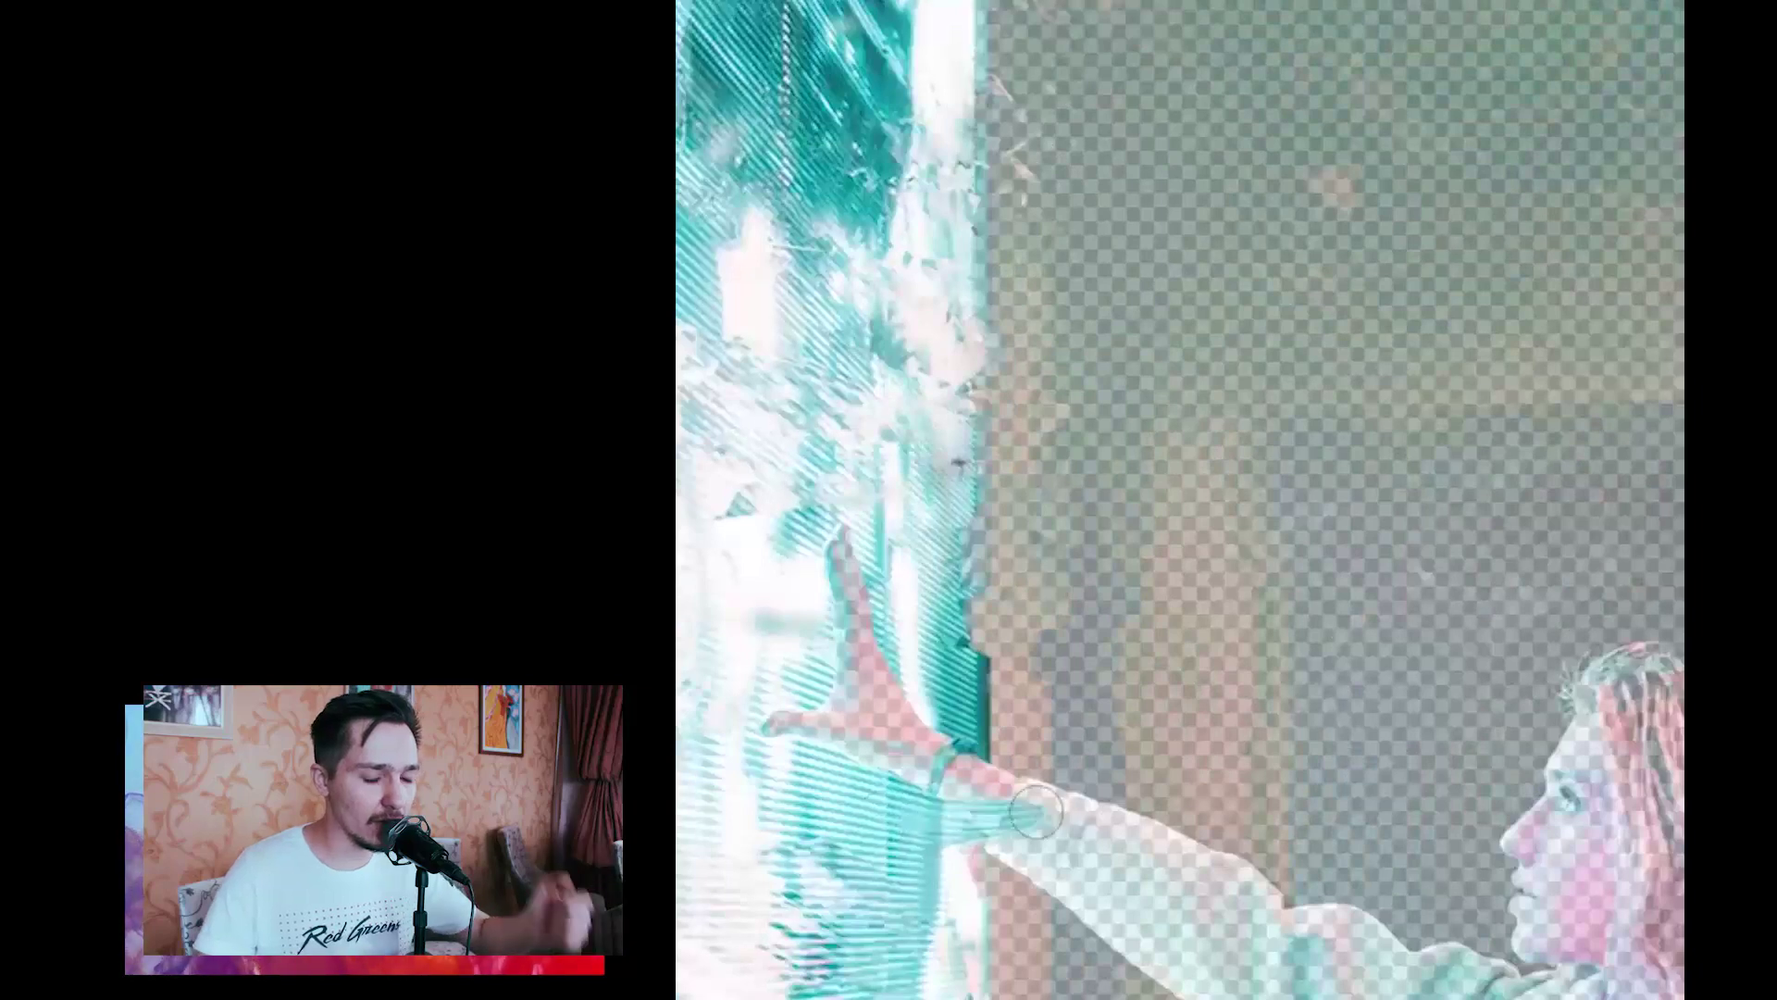
mouse_move(1009, 815)
mouse_down()
mouse_move(1046, 777)
mouse_move(1027, 826)
mouse_up()
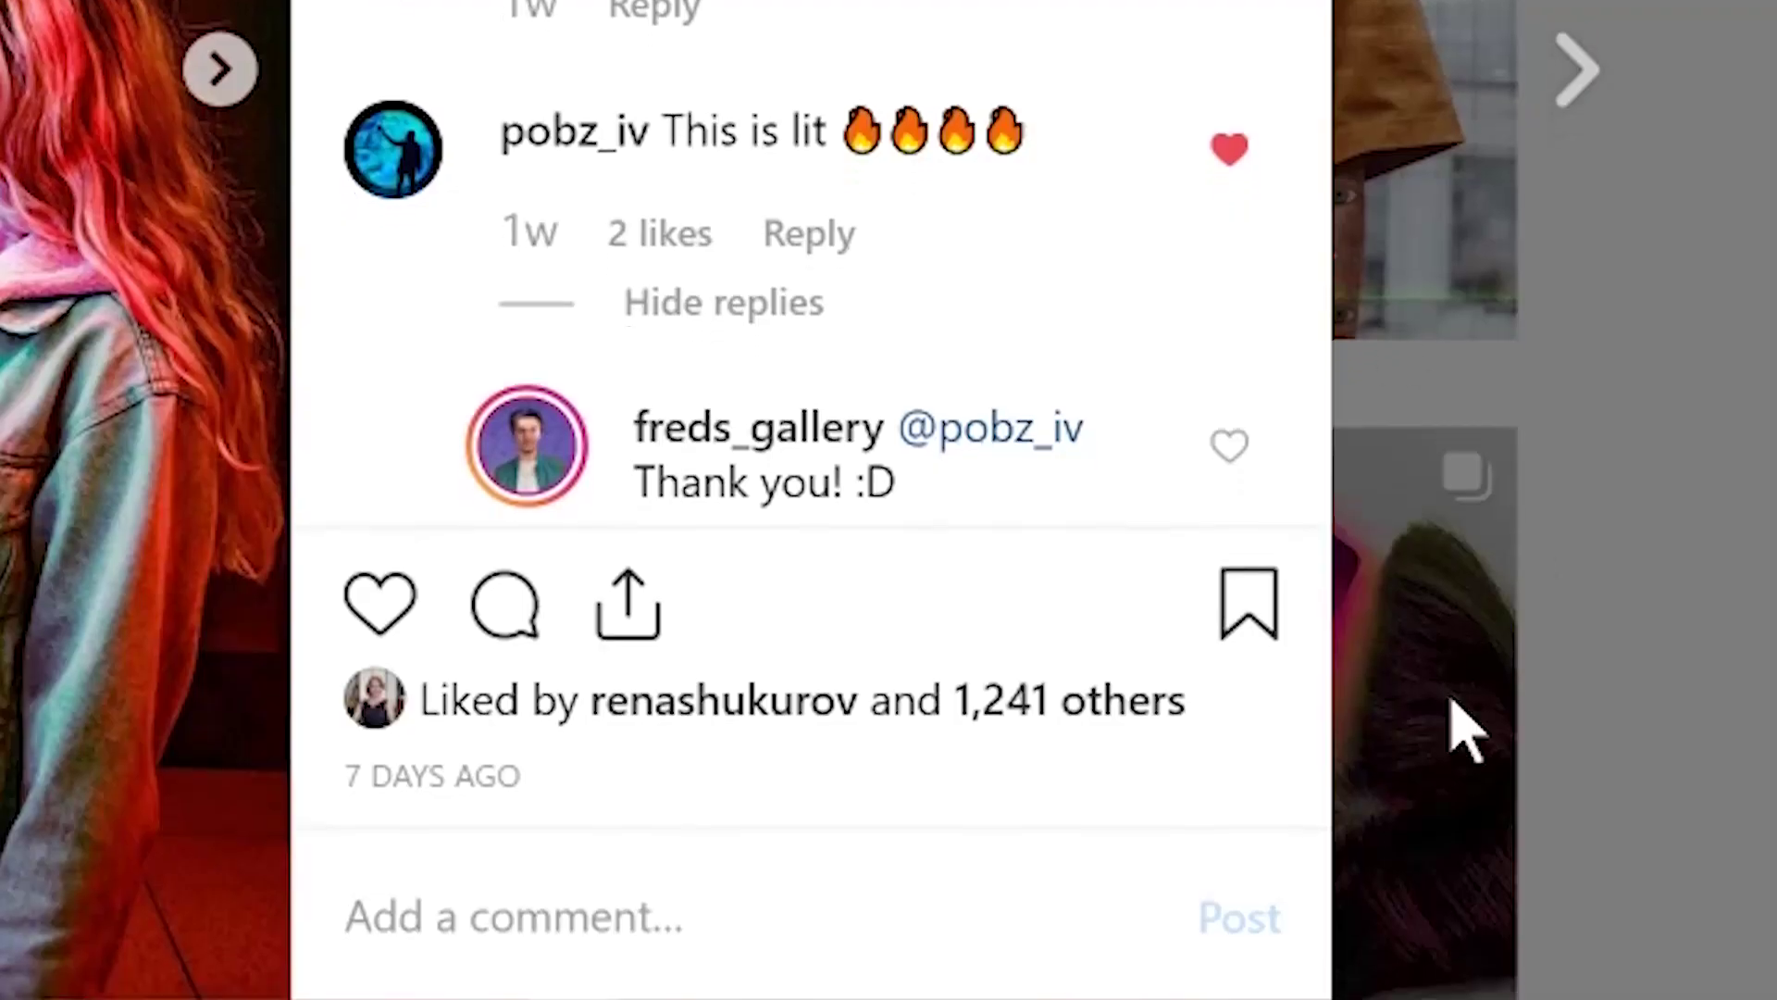
scroll(845, 706, up, 5)
scroll(857, 734, down, 5)
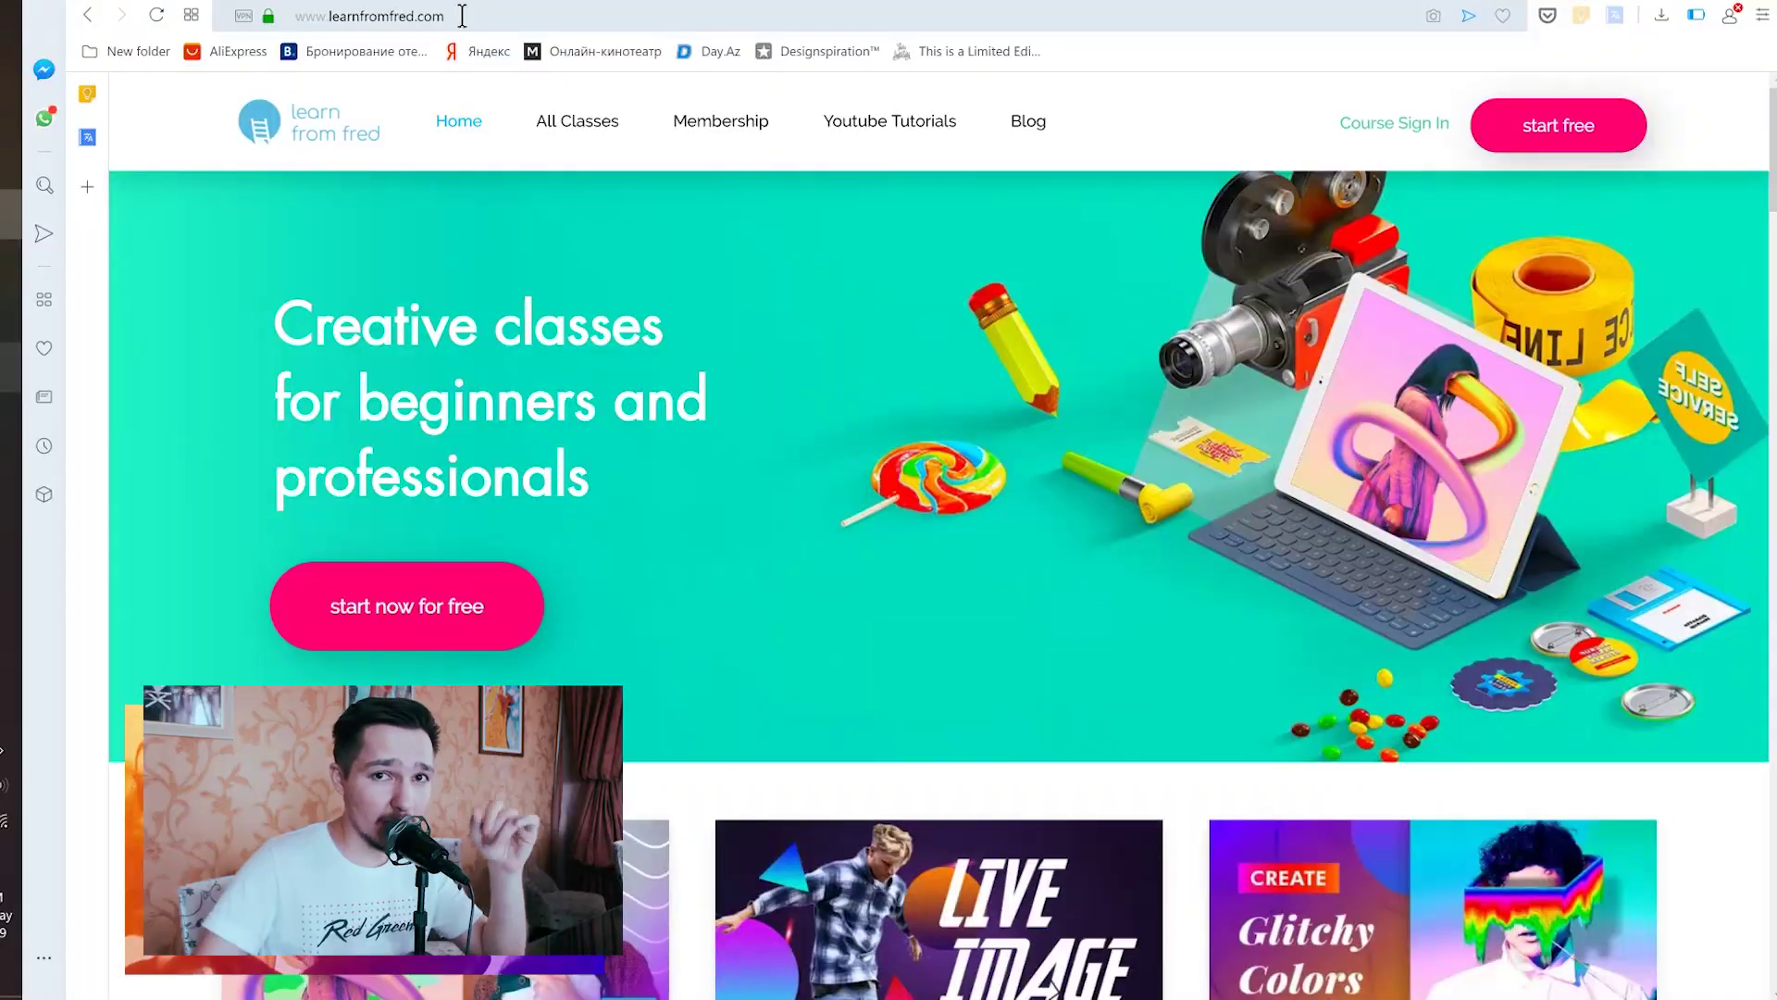
drag(458, 16, 294, 14)
scroll(846, 504, down, 4)
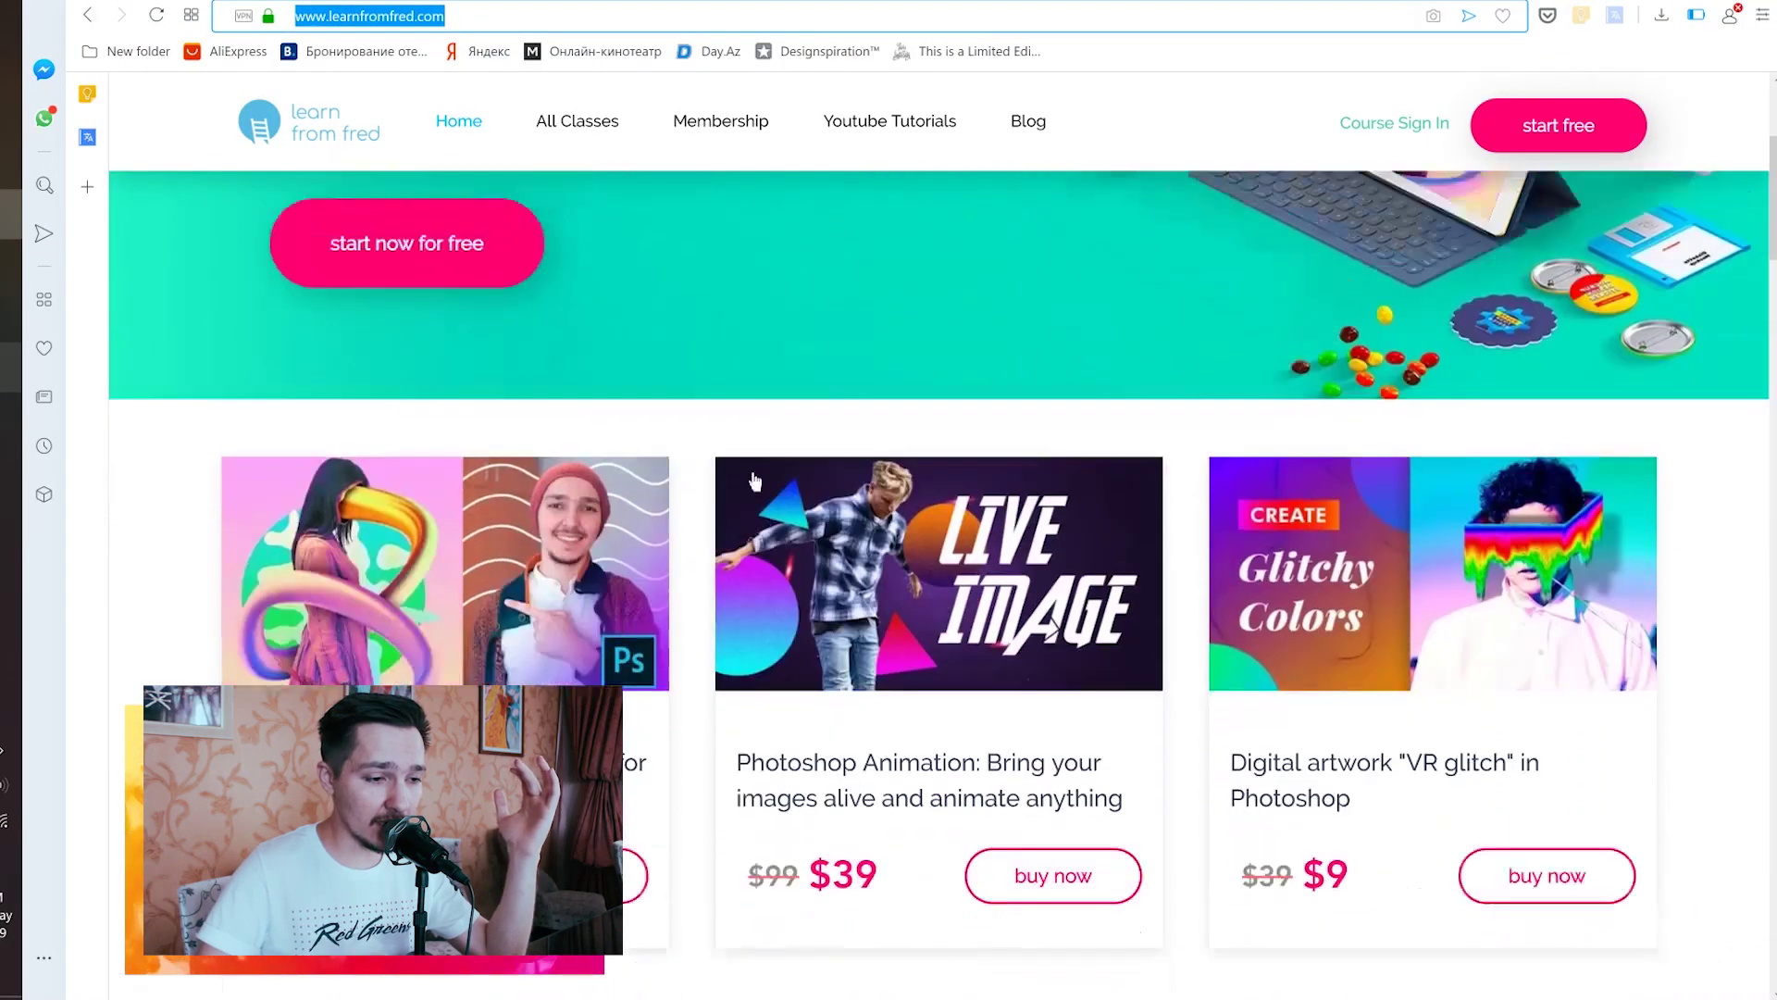
scroll(768, 489, down, 2)
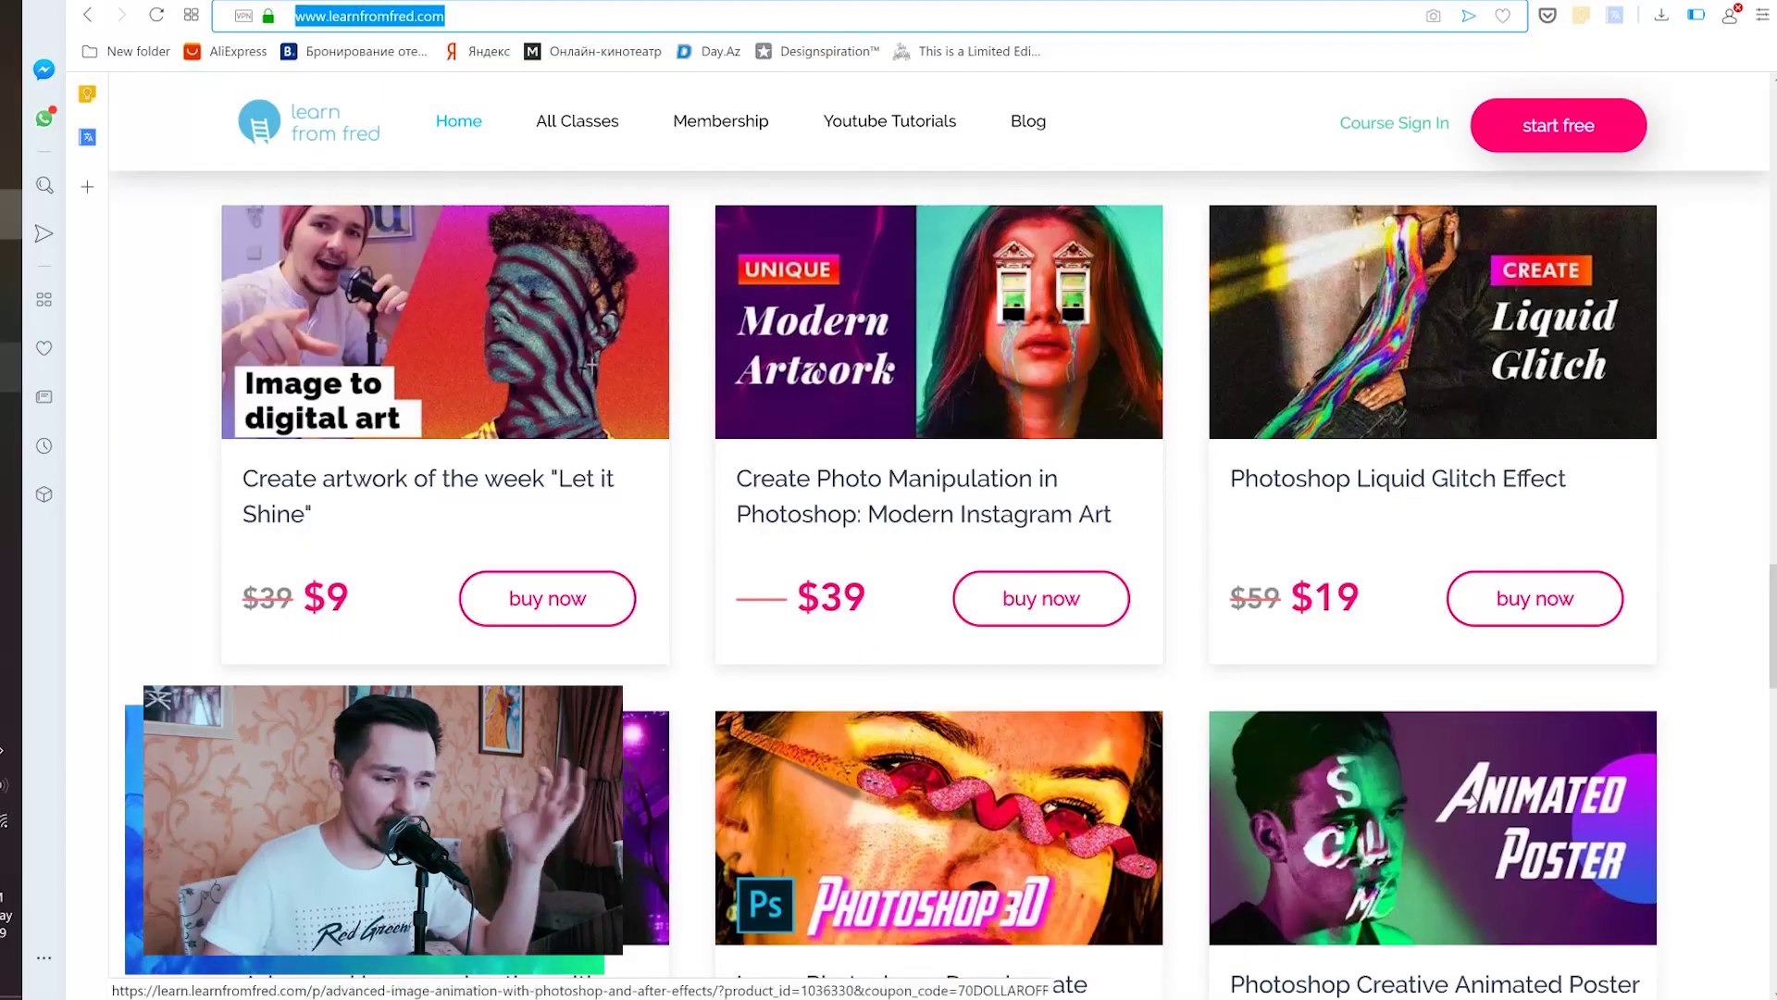
scroll(774, 804, down, 3)
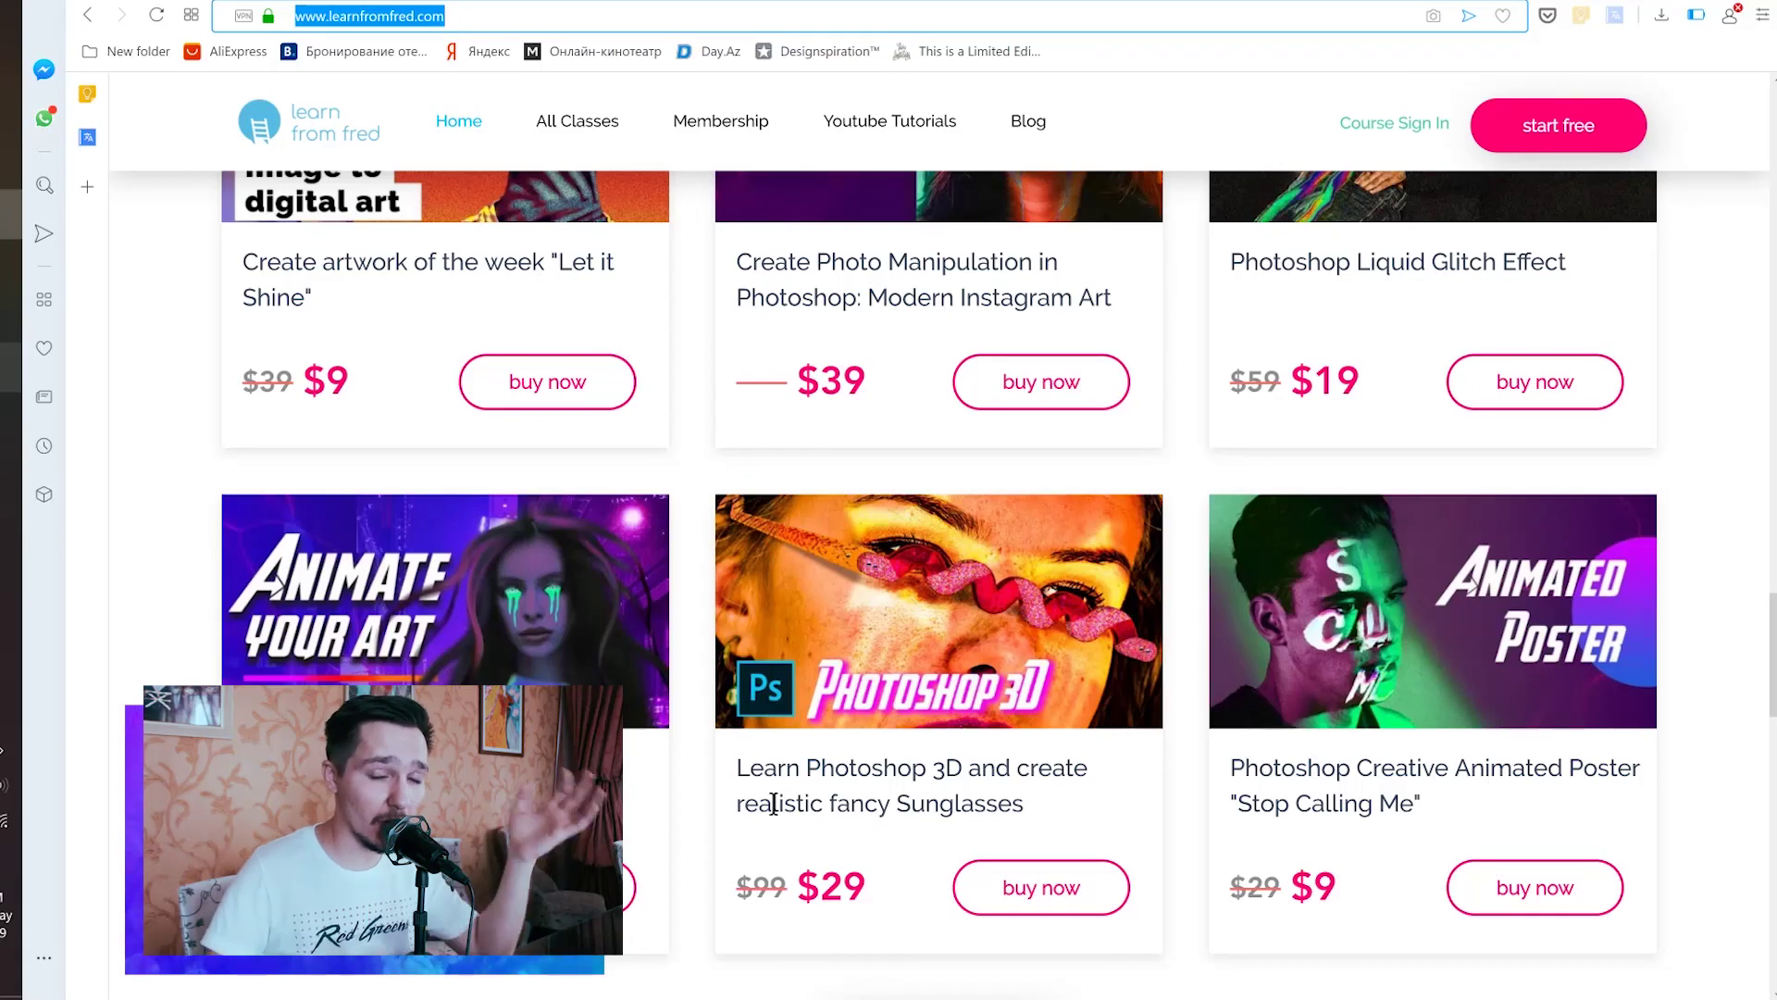
key(Return)
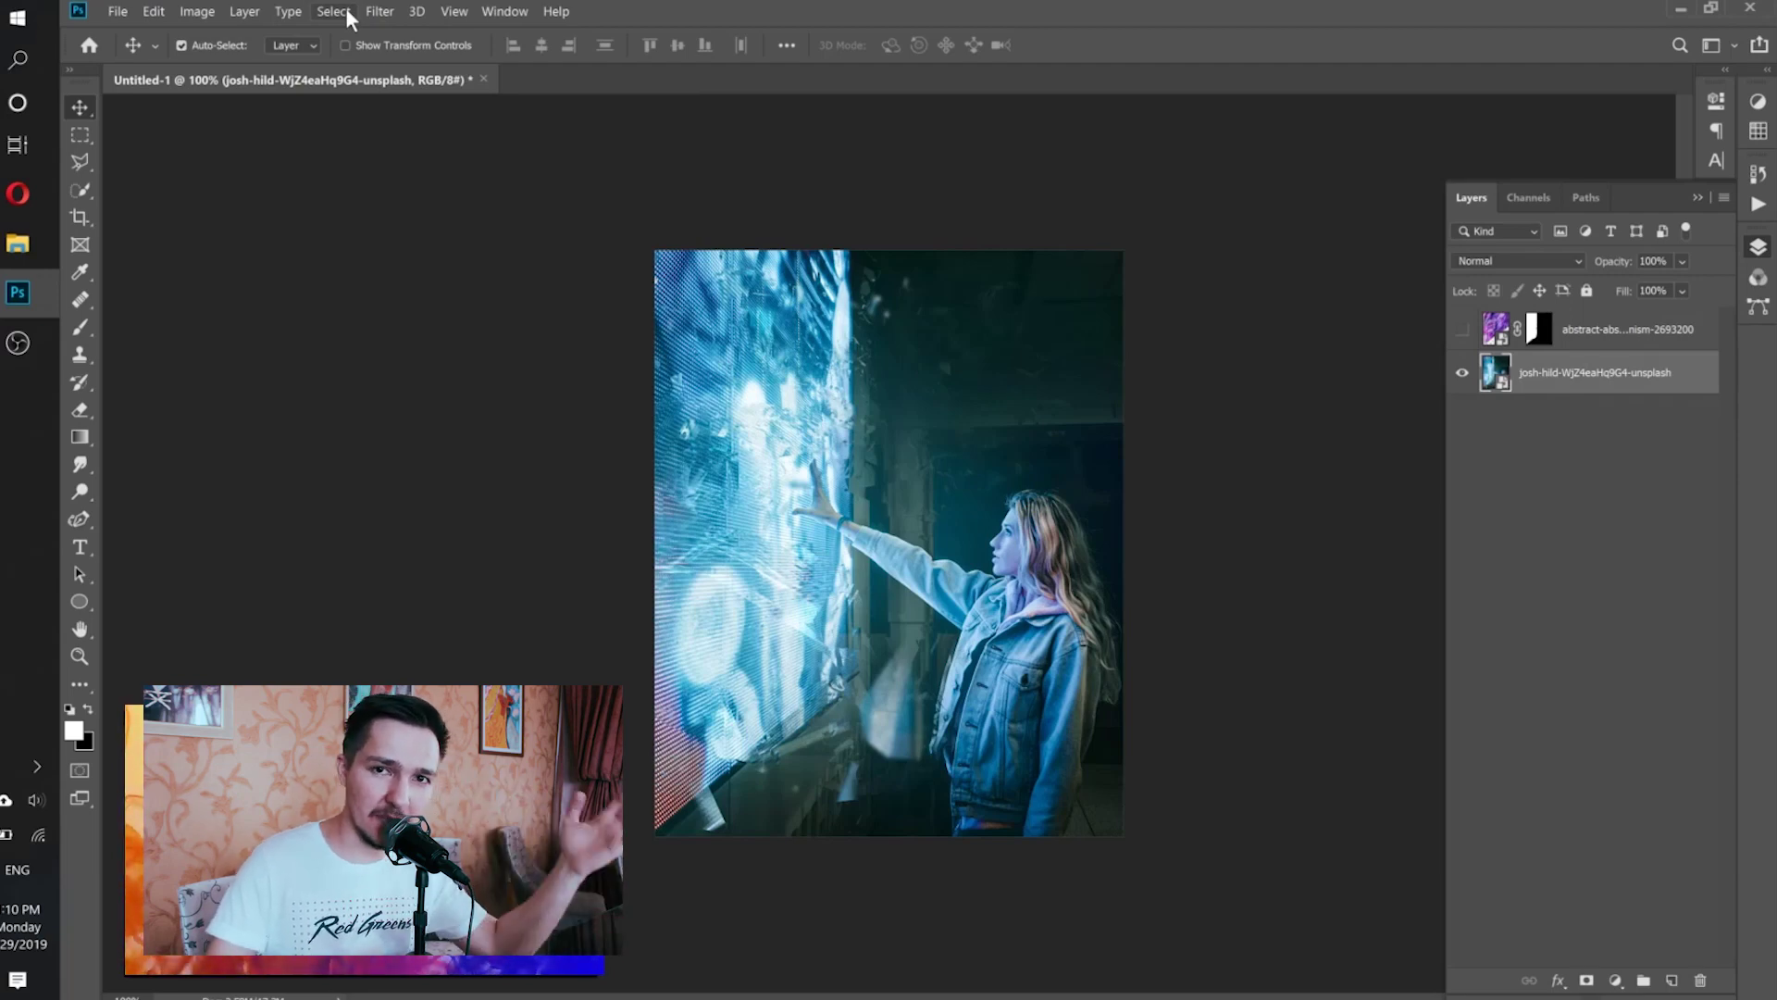
- Open the woman's photo layer in Camera Raw and set temperature +38, tint +48, contrast -23, highlights +32, shadows +75, whites +18, dehaze +36, vibrance +43
drag(1574, 330, 1553, 384)
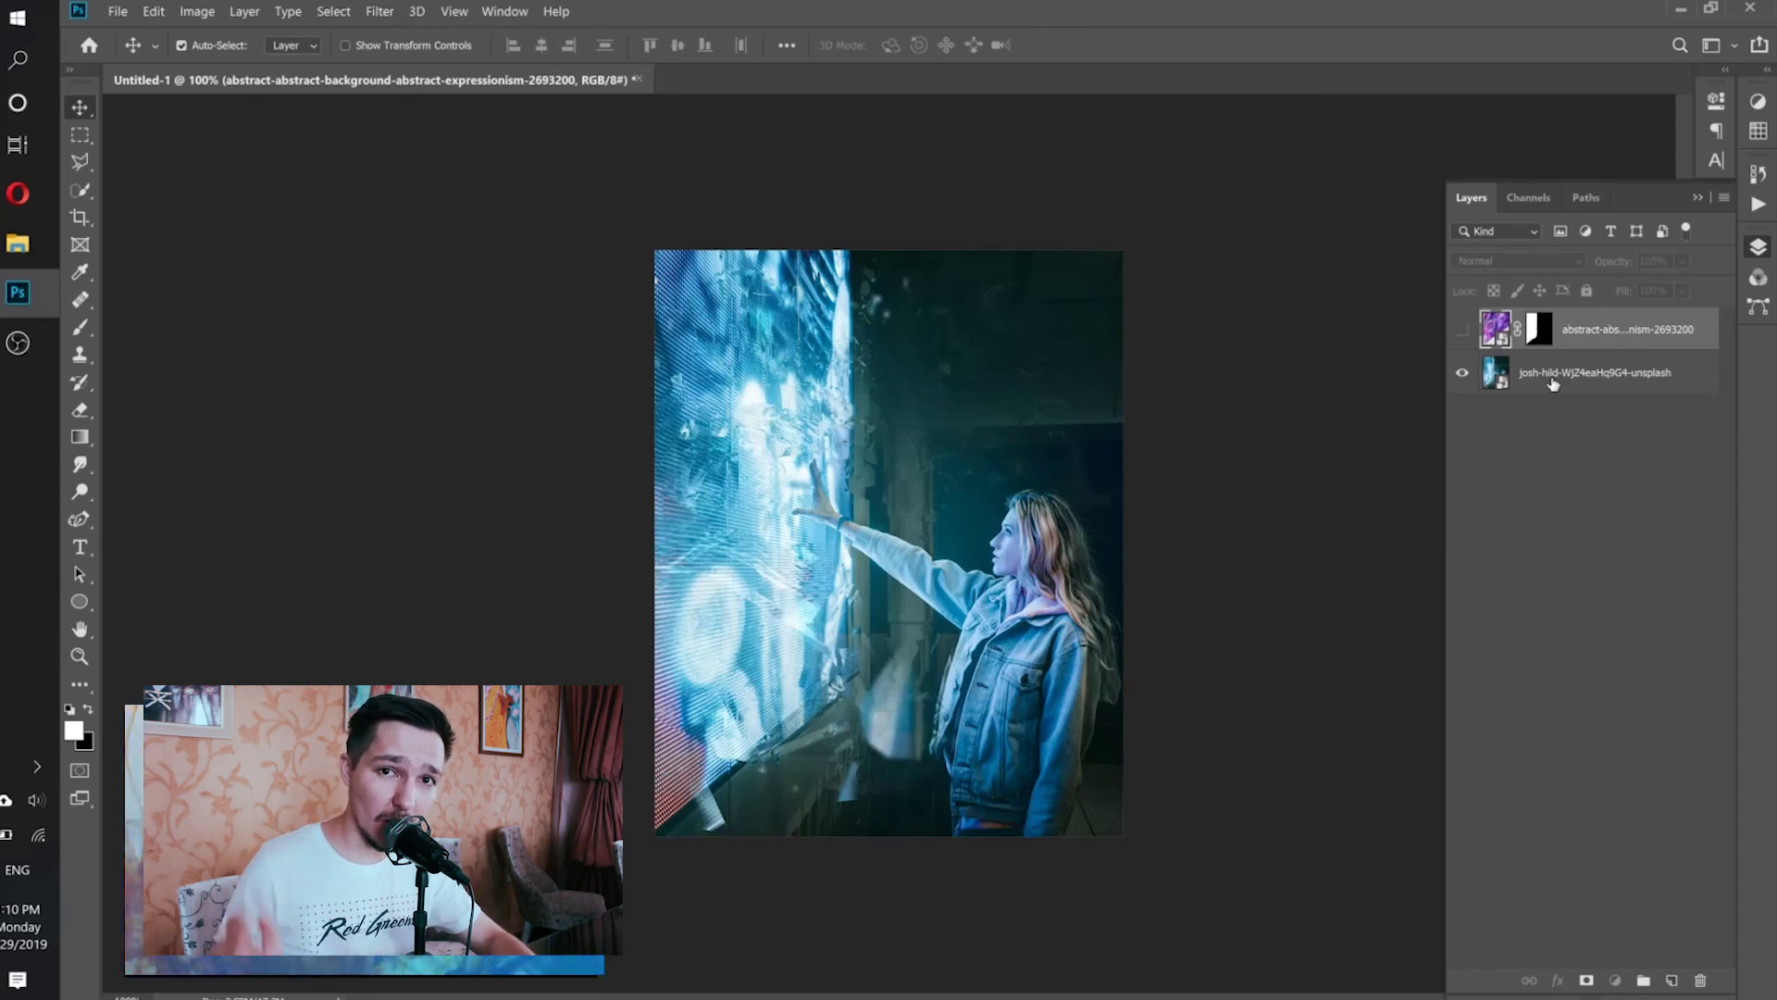
click(1553, 380)
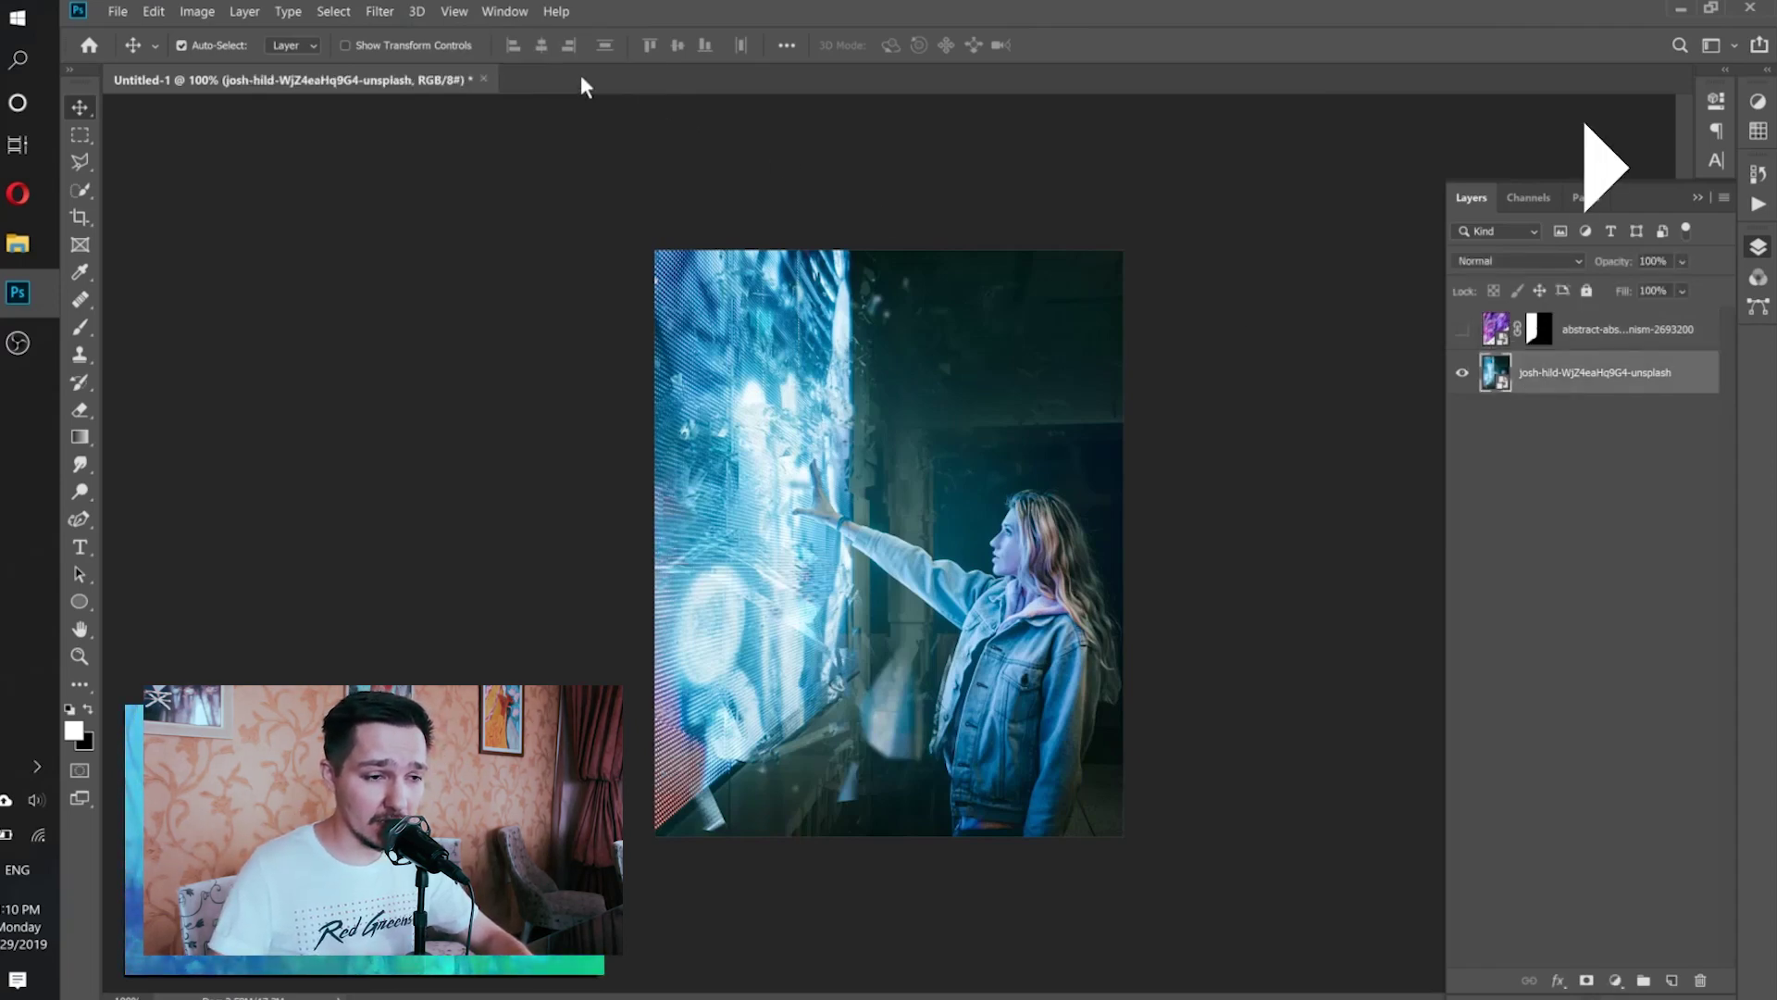
click(379, 13)
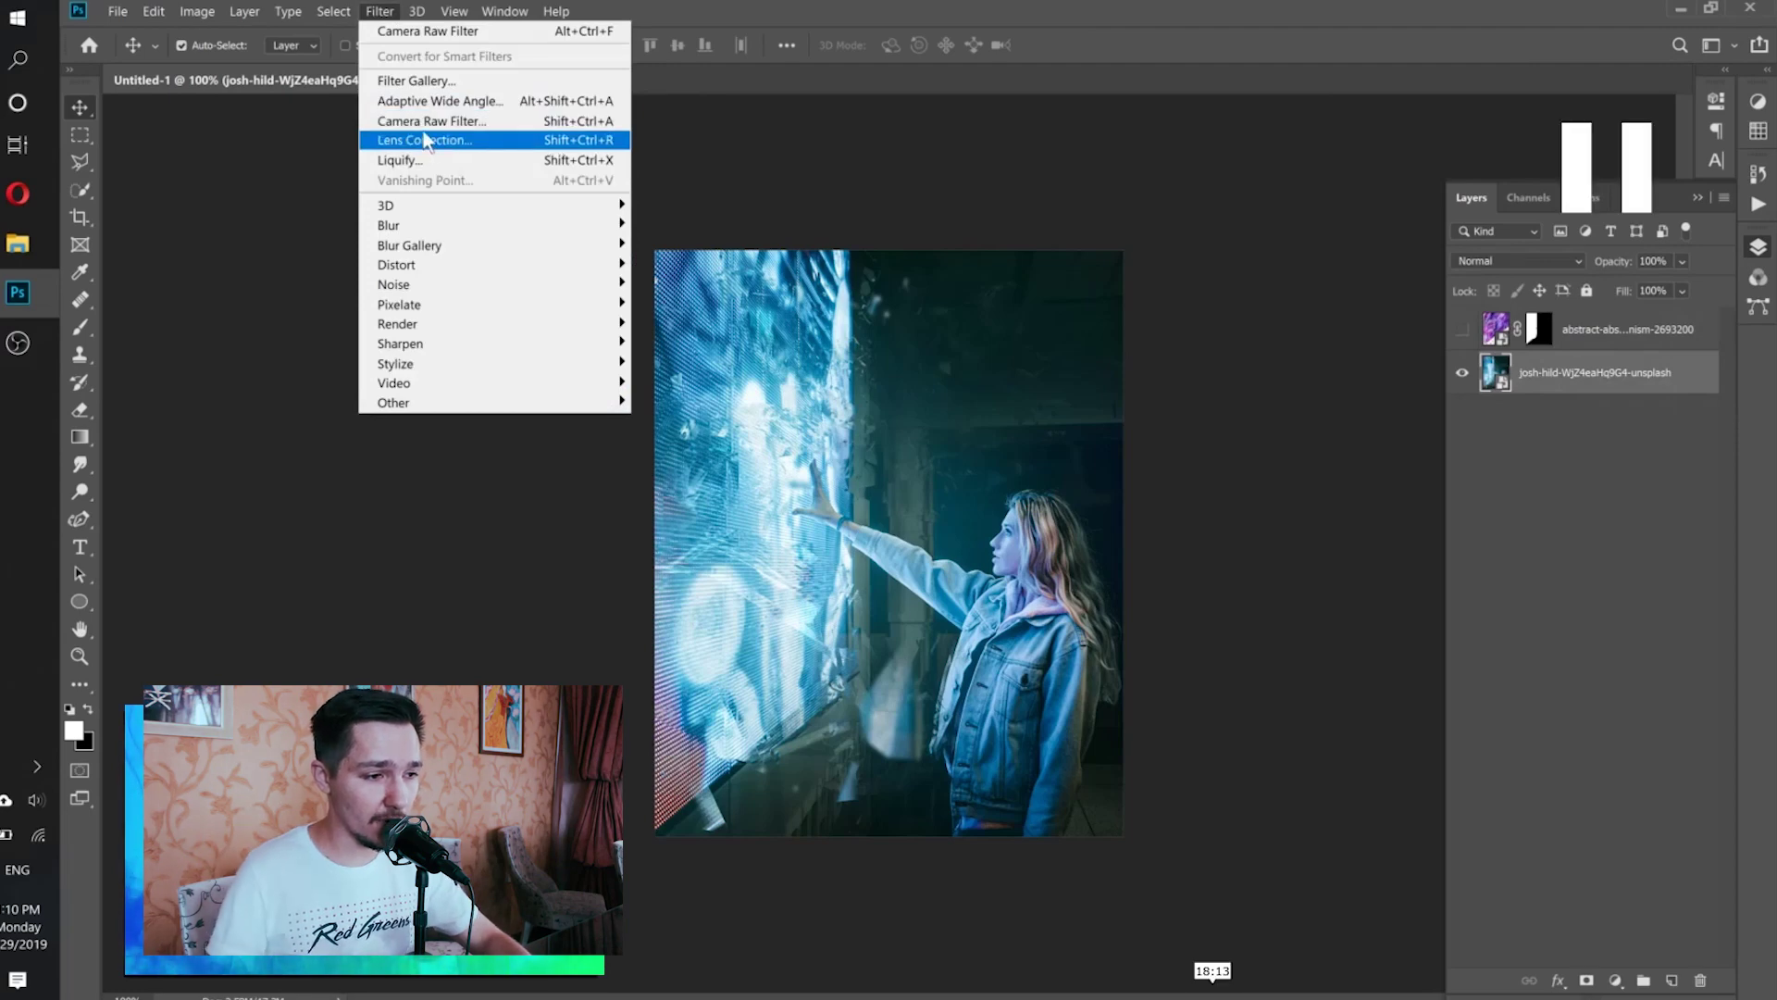
click(422, 123)
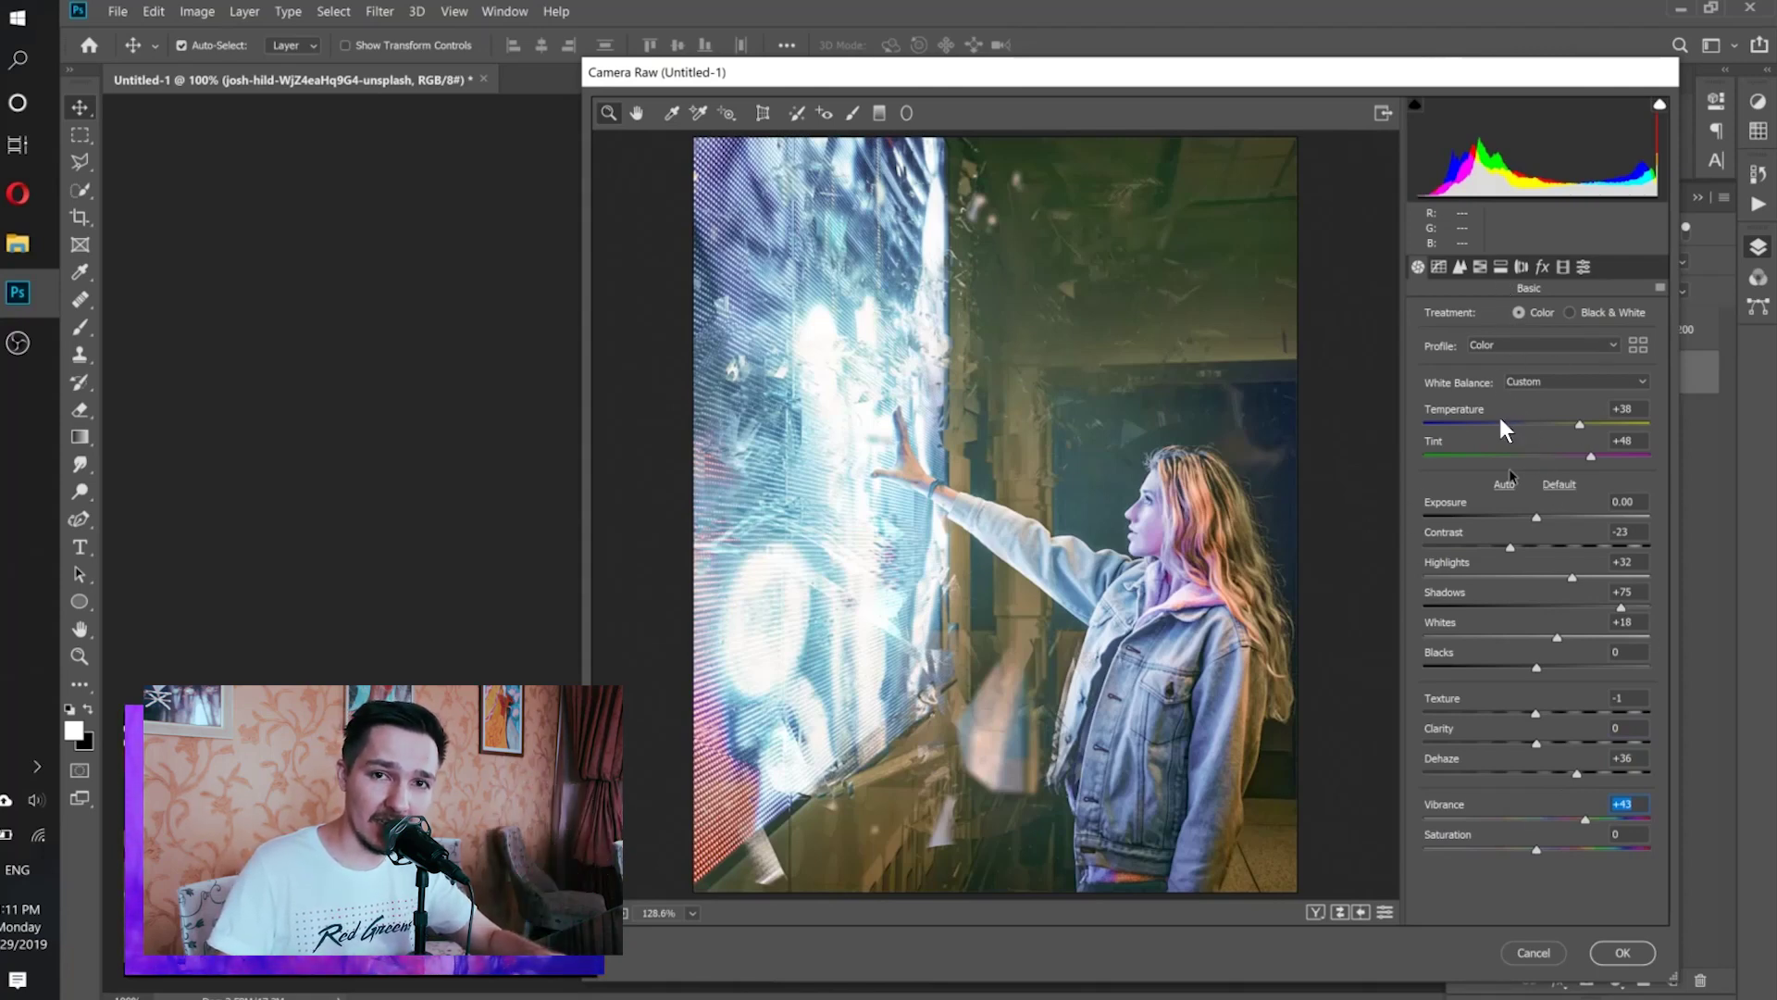
- Set the Camera Raw hues to -100 for reds, oranges and yellows, +100 for greens, aquas and purples, -78 for blues, and apply the filter
click(1481, 269)
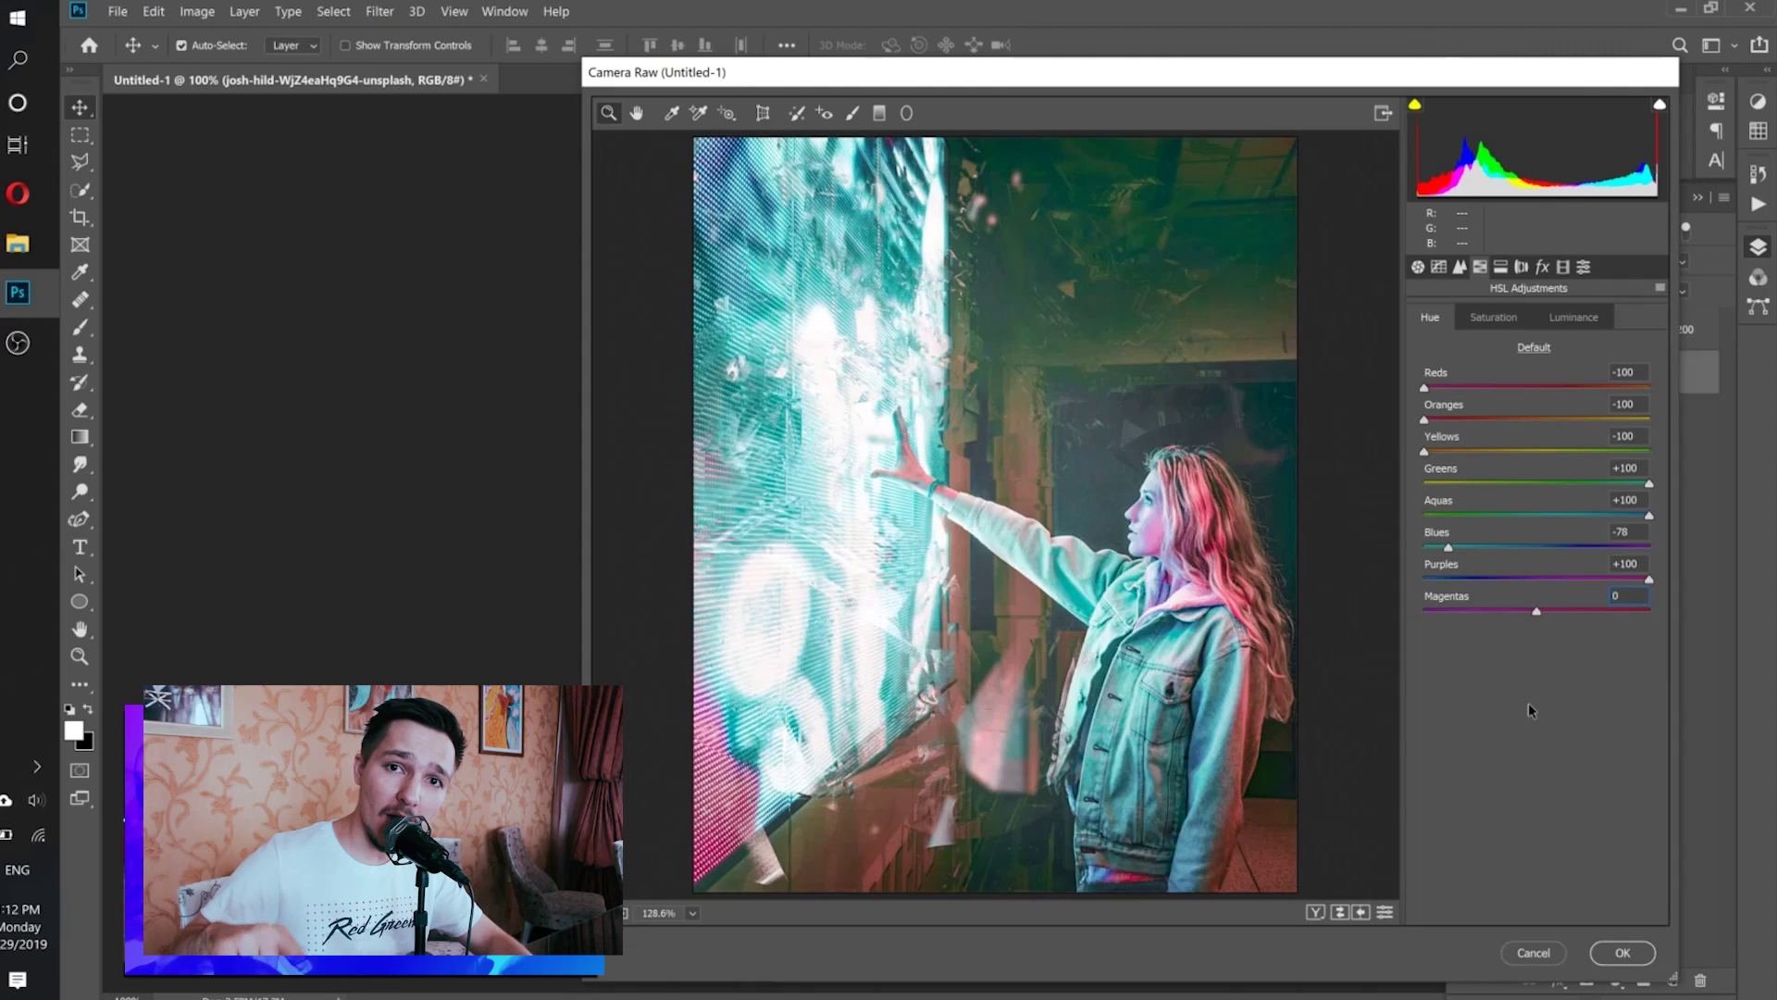
click(1629, 962)
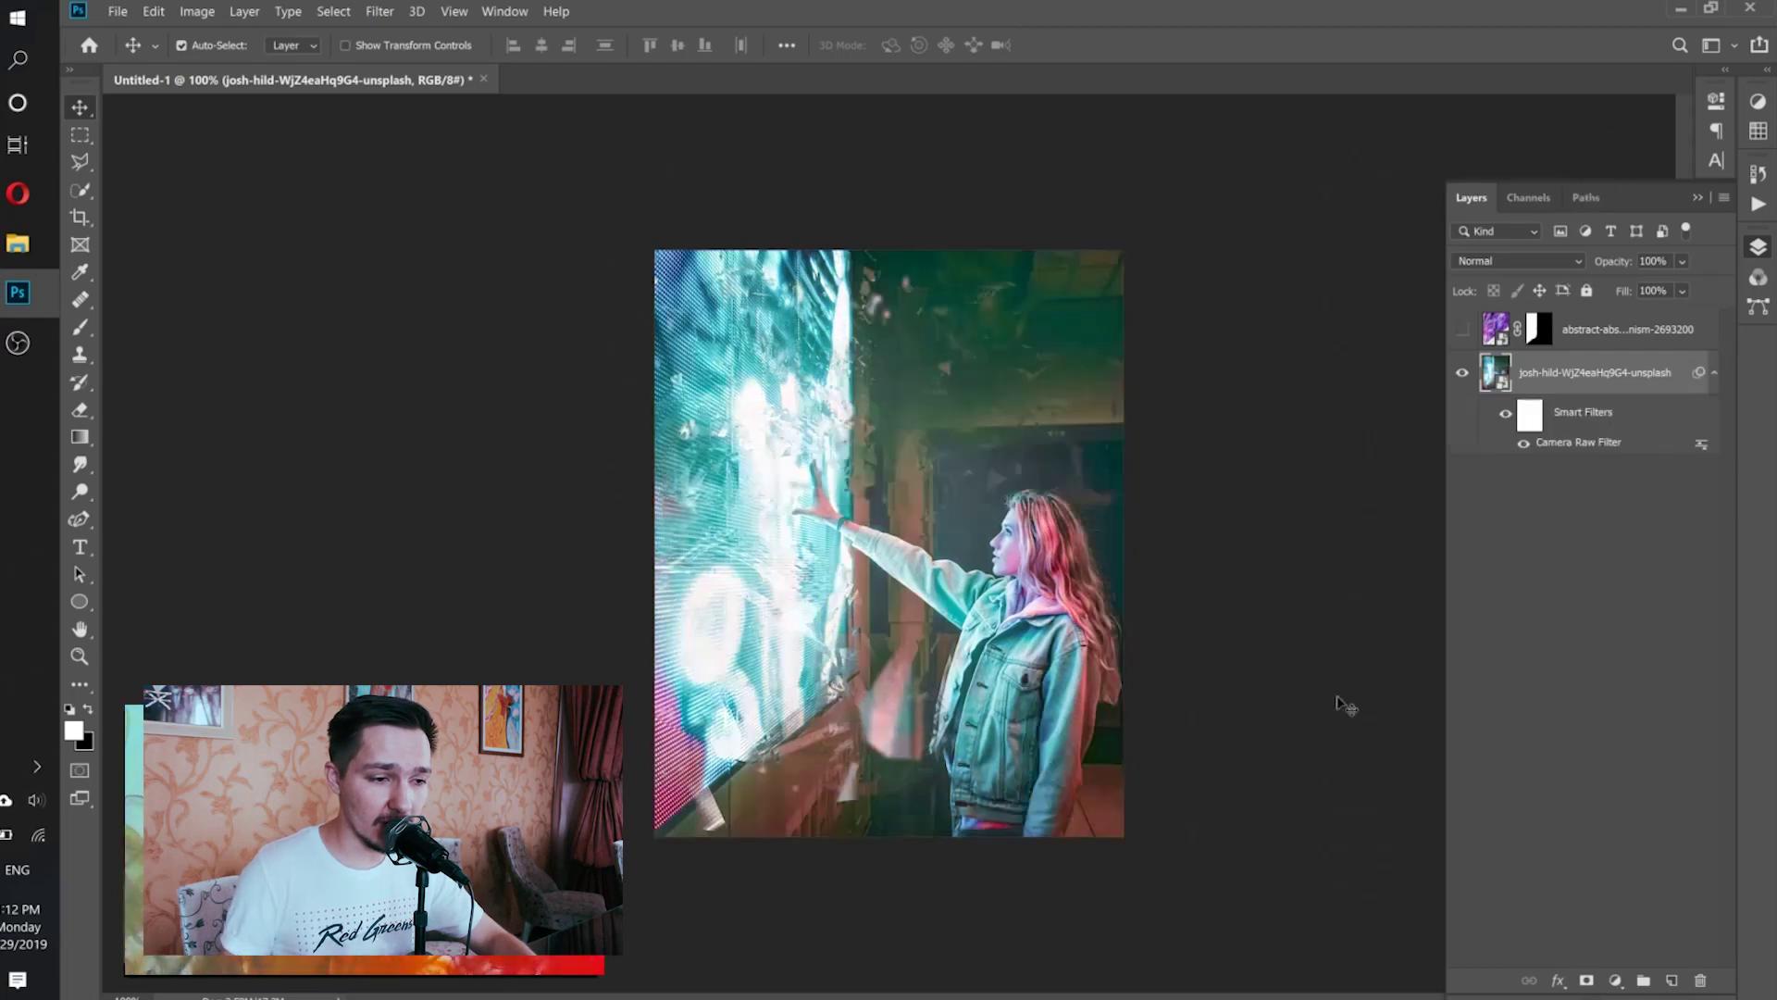
click(1569, 719)
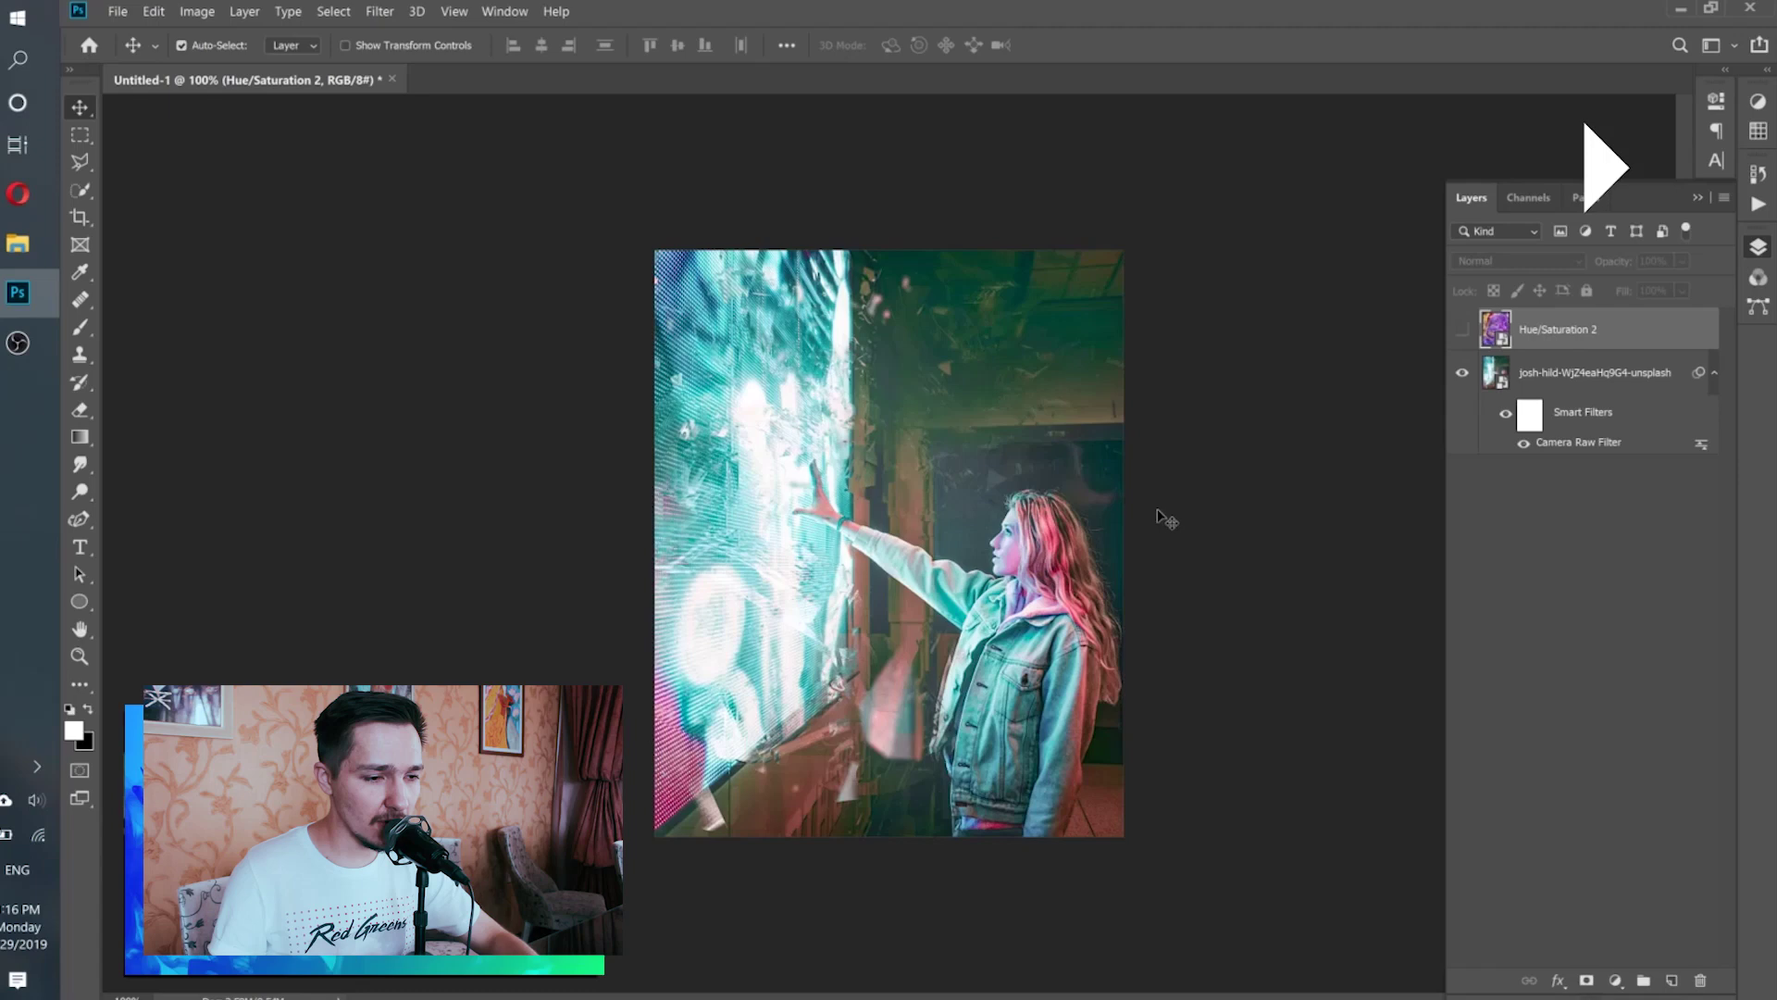
- Select the glowing screen beside the woman with the Quick Selection tool, sampling all layers
key(w)
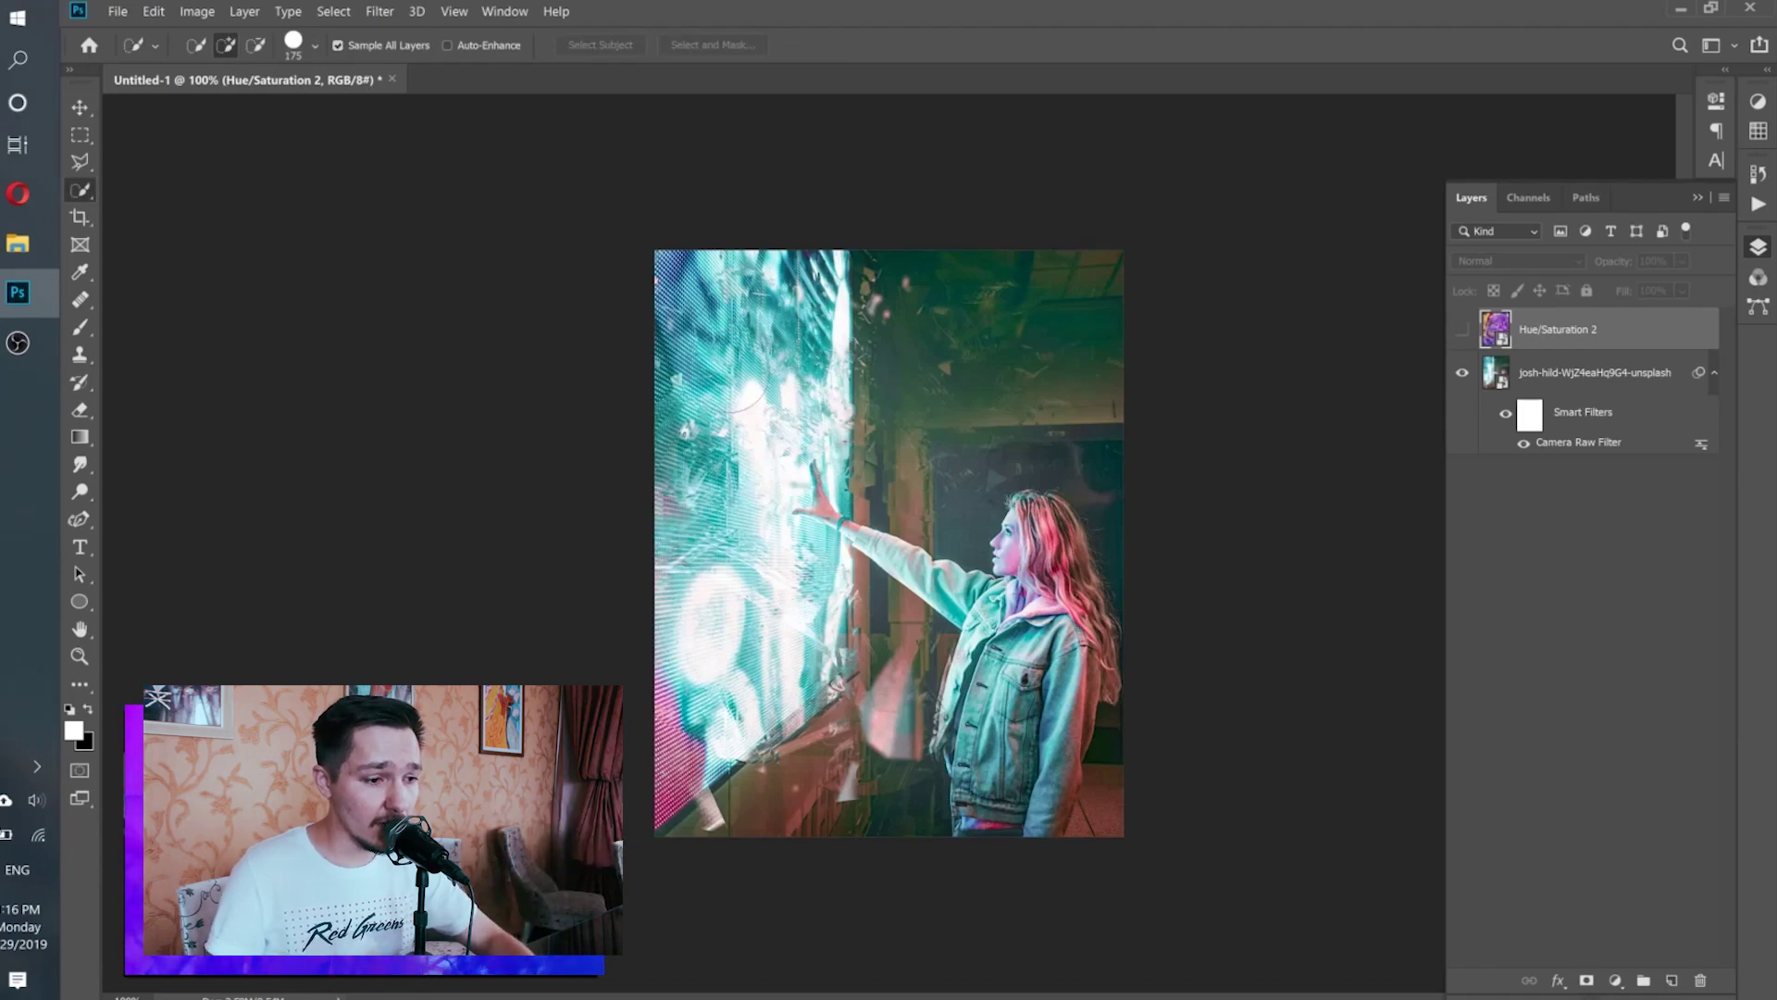
mouse_move(761, 421)
mouse_down()
mouse_move(776, 326)
mouse_move(703, 263)
mouse_up()
mouse_move(807, 386)
mouse_down()
mouse_move(737, 520)
mouse_move(739, 471)
mouse_move(701, 552)
mouse_move(708, 662)
mouse_up()
- Subtract the woman's outstretched hand from the screen selection using a smaller Quick Selection brush of 14 px
key(bracketleft)
key(bracketleft)
key(bracketleft)
key(bracketleft)
key(bracketleft)
key(bracketleft)
key(bracketleft)
key(bracketleft)
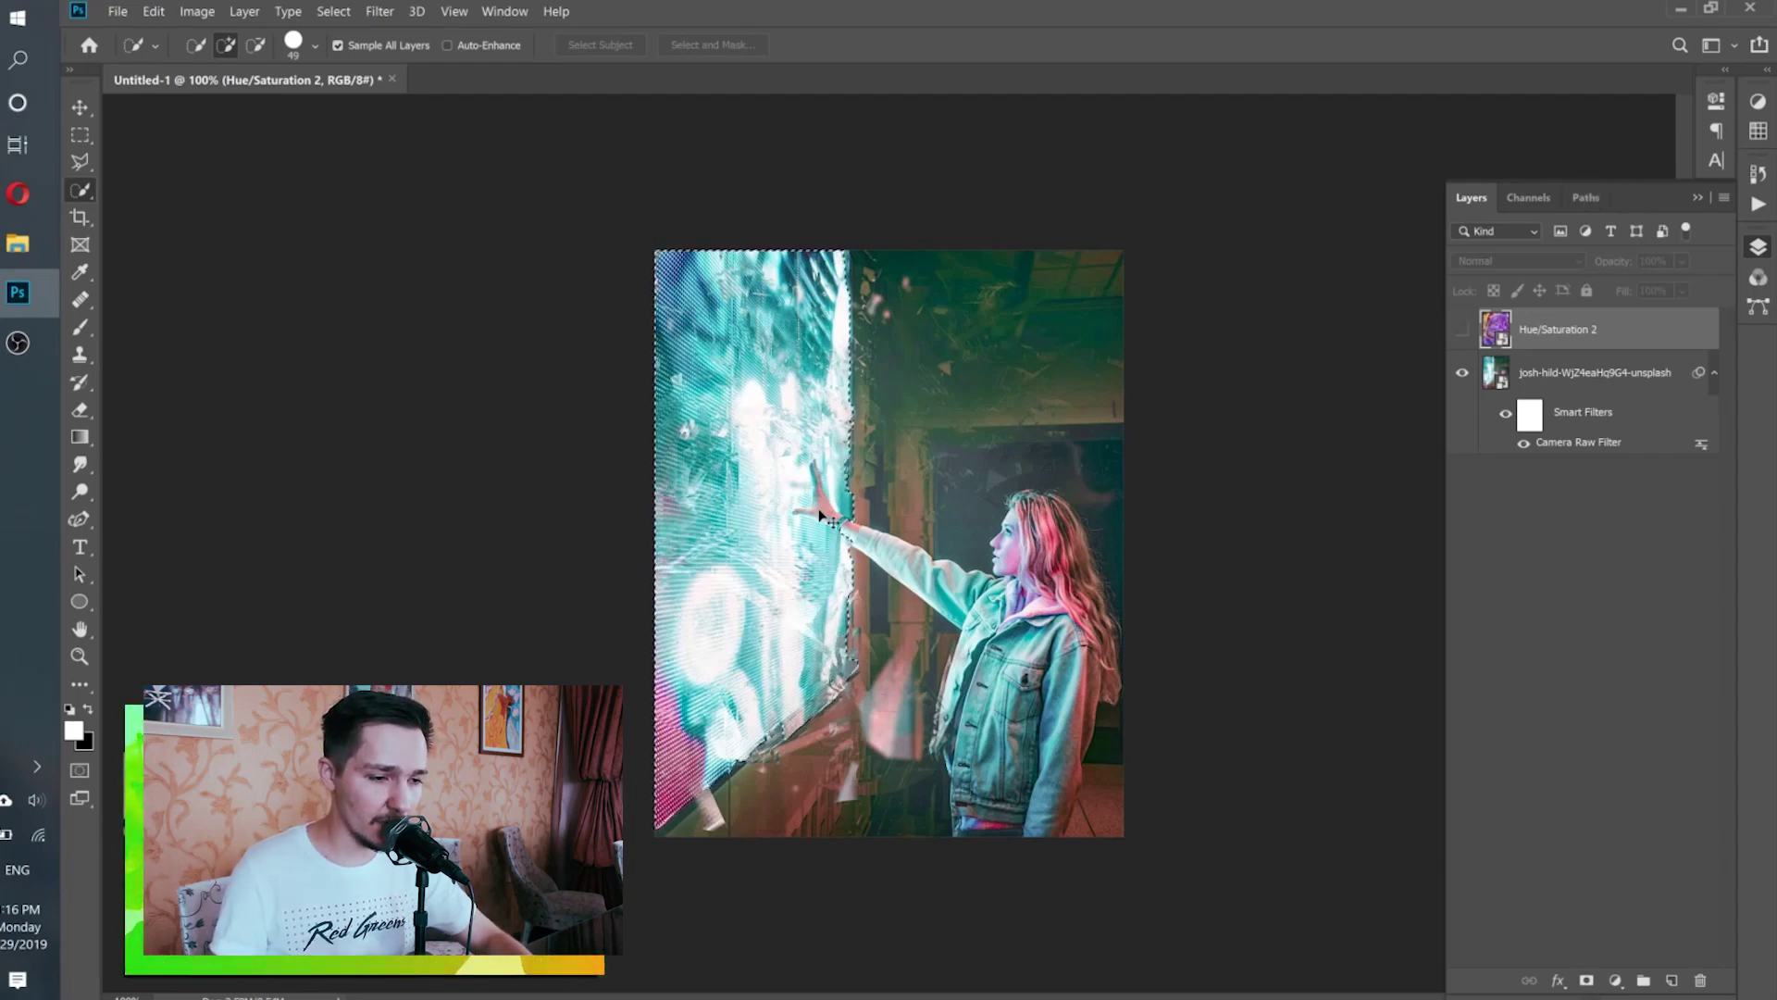
scroll(840, 567, up, 5)
mouse_move(750, 570)
mouse_down()
mouse_move(686, 578)
mouse_move(768, 547)
mouse_move(662, 463)
mouse_up()
click(255, 43)
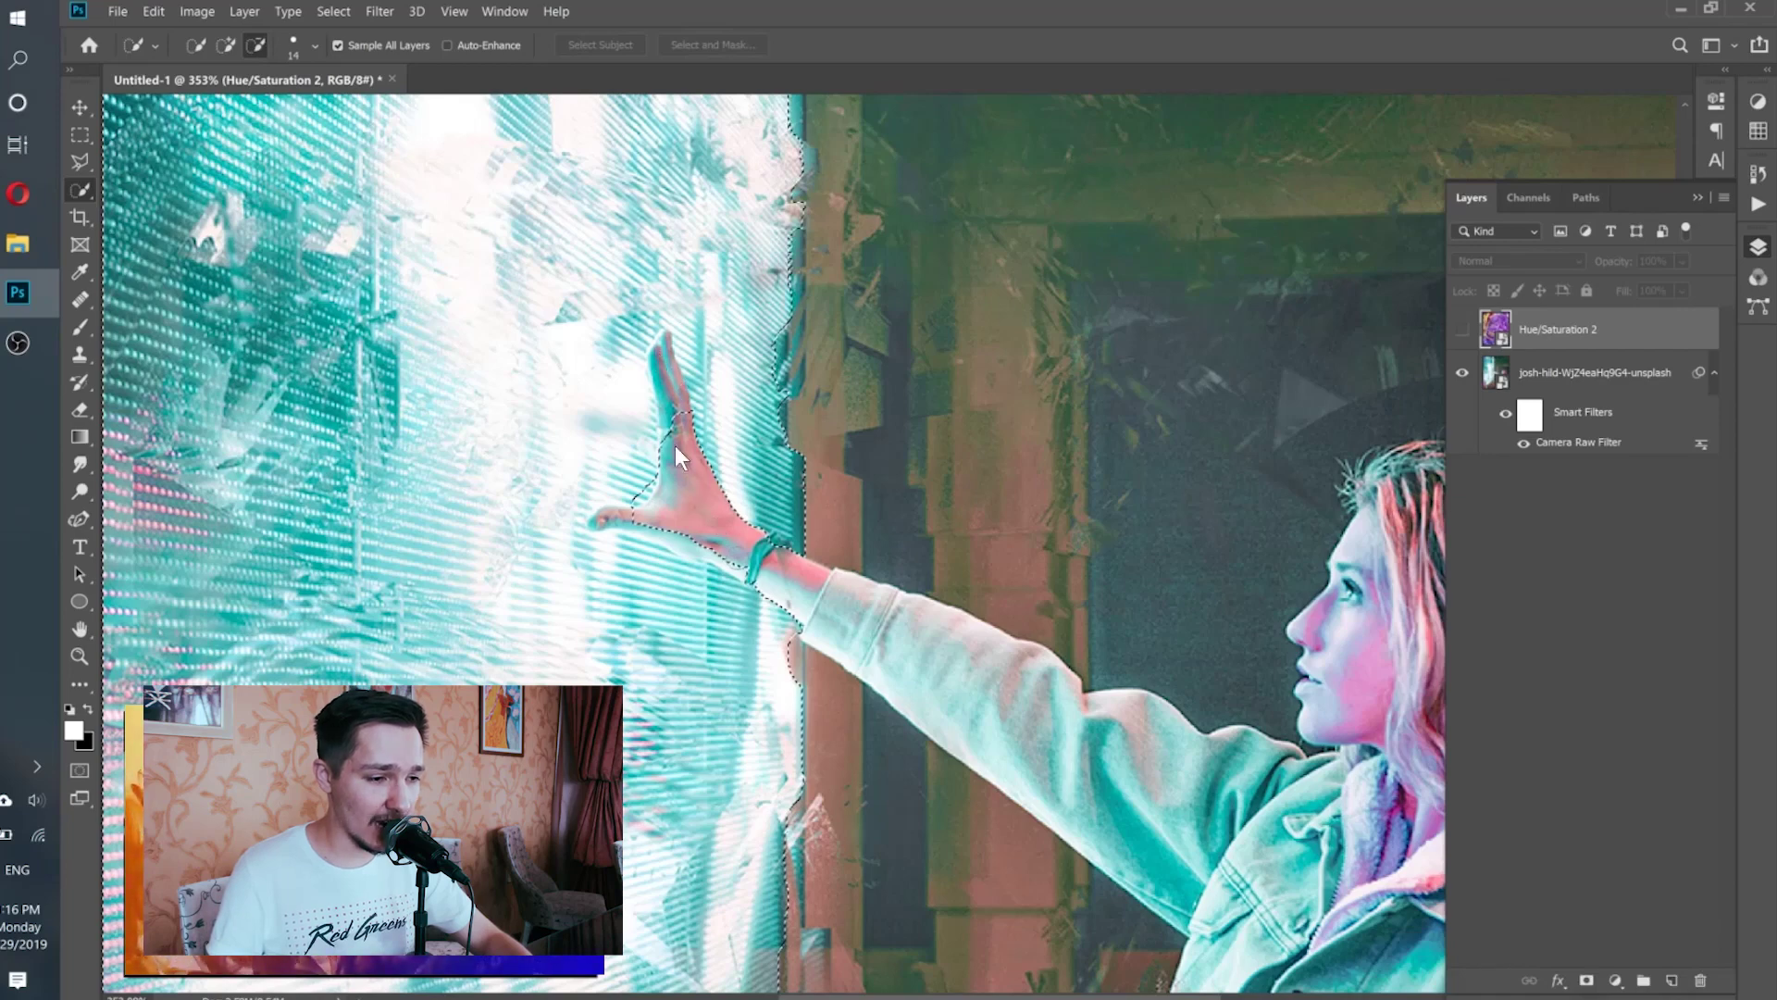
key(ctrl+alt+z)
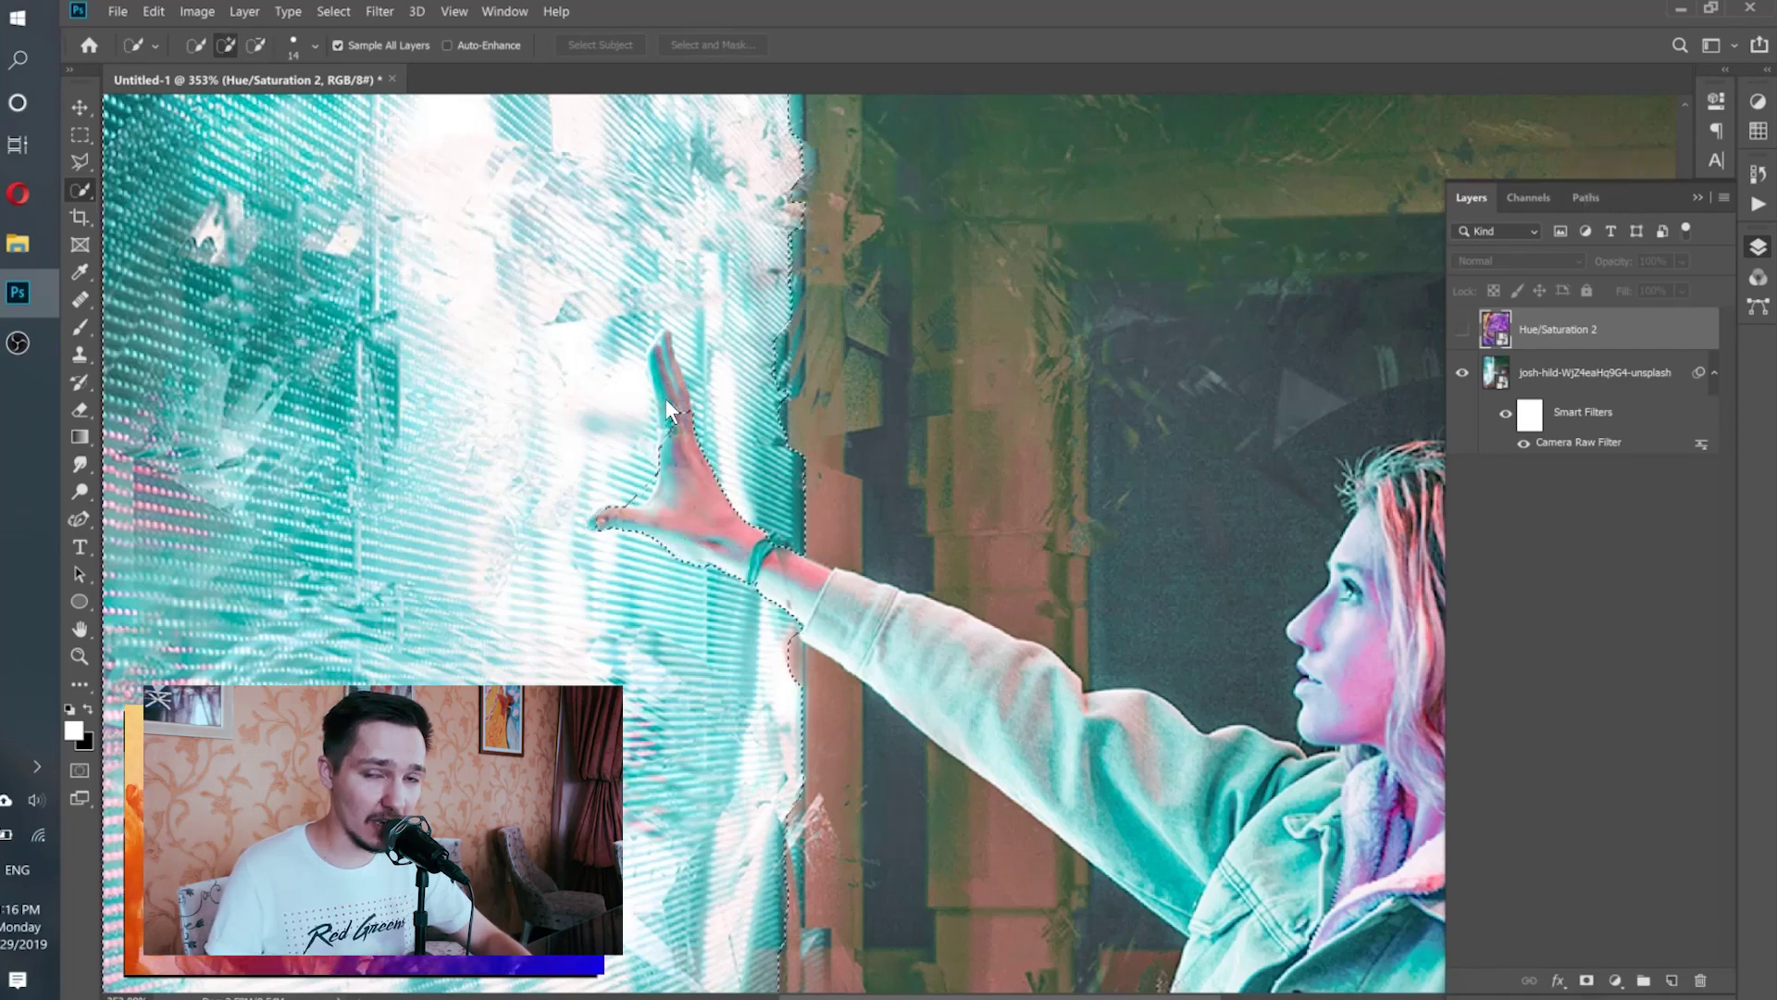
scroll(665, 398, up, 3)
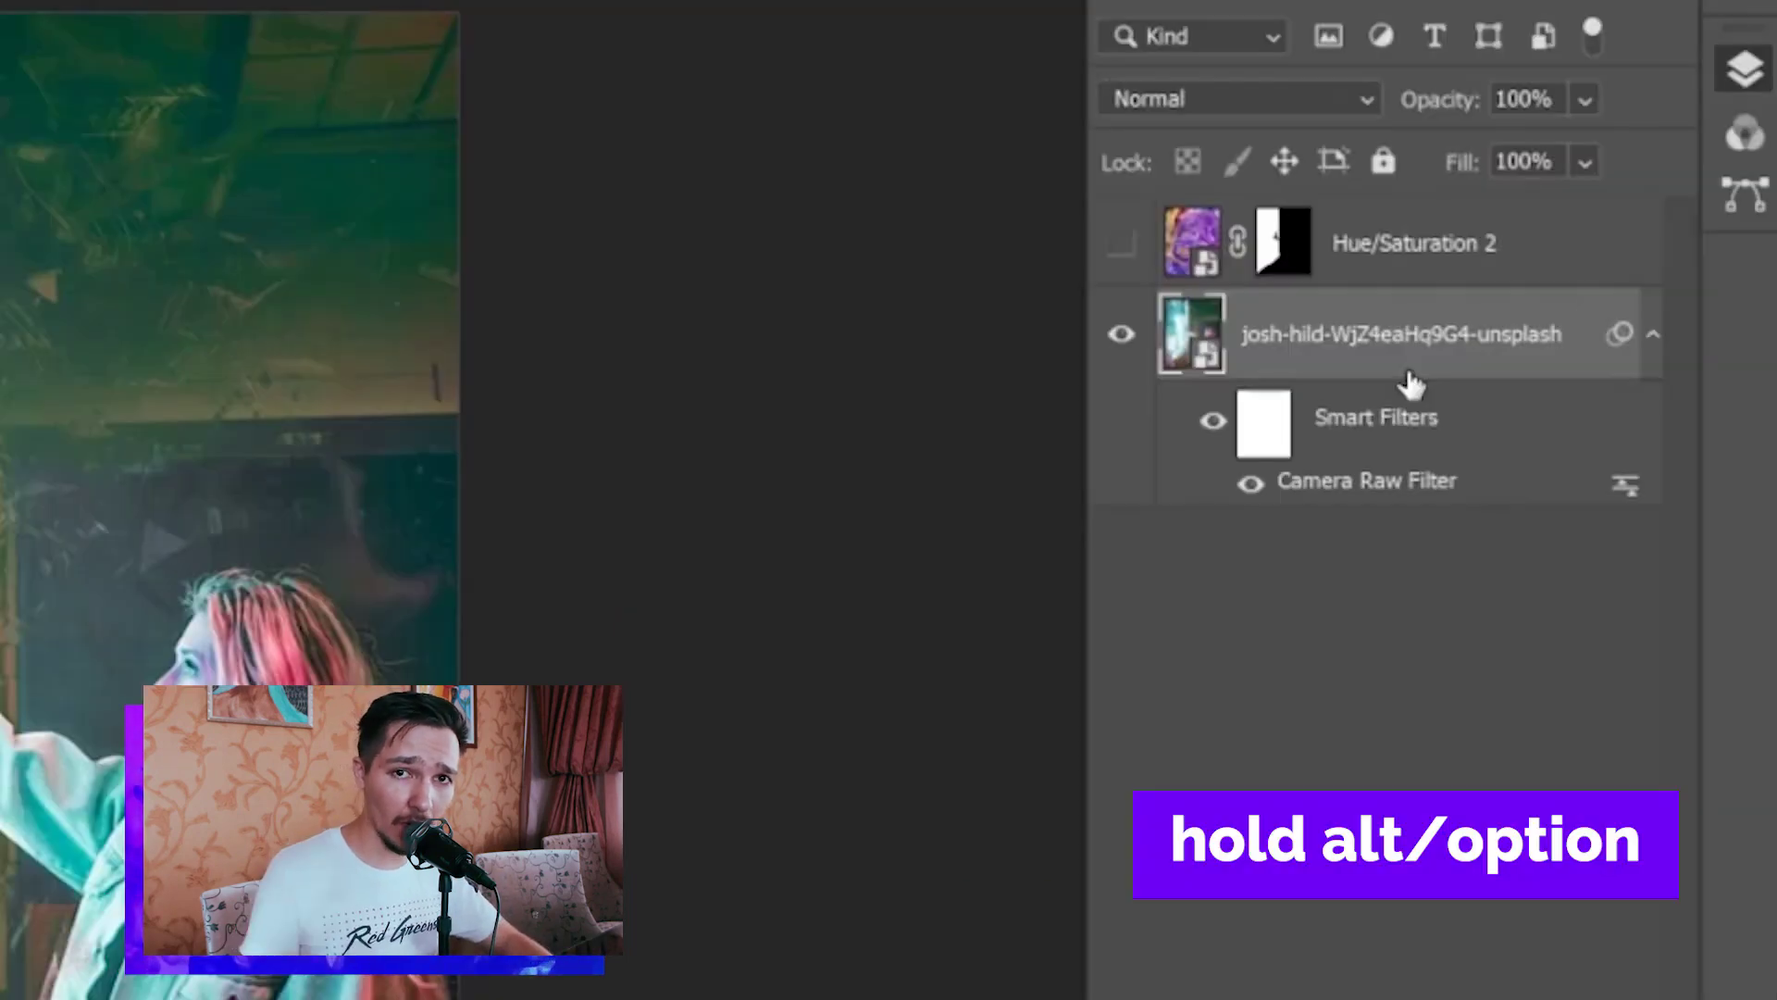
- Duplicate the photo layer above the original and add a layer mask to the copy from the screen selection
drag(1411, 383, 1400, 313)
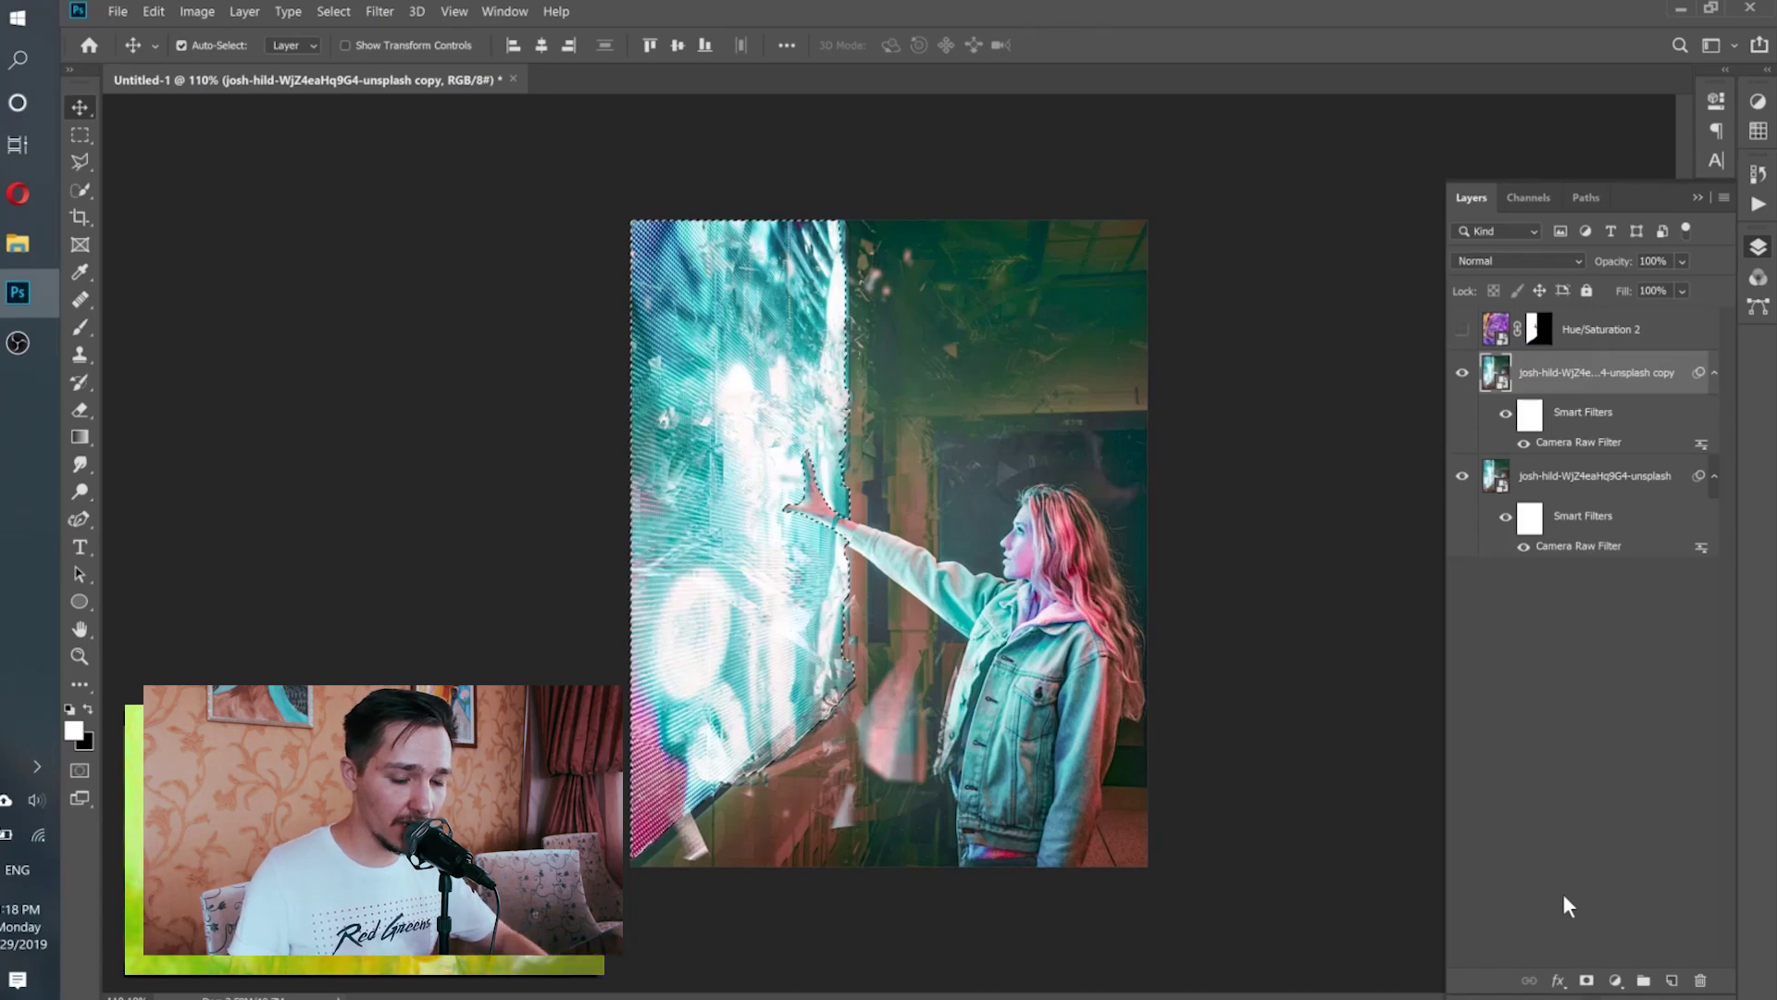
click(1587, 979)
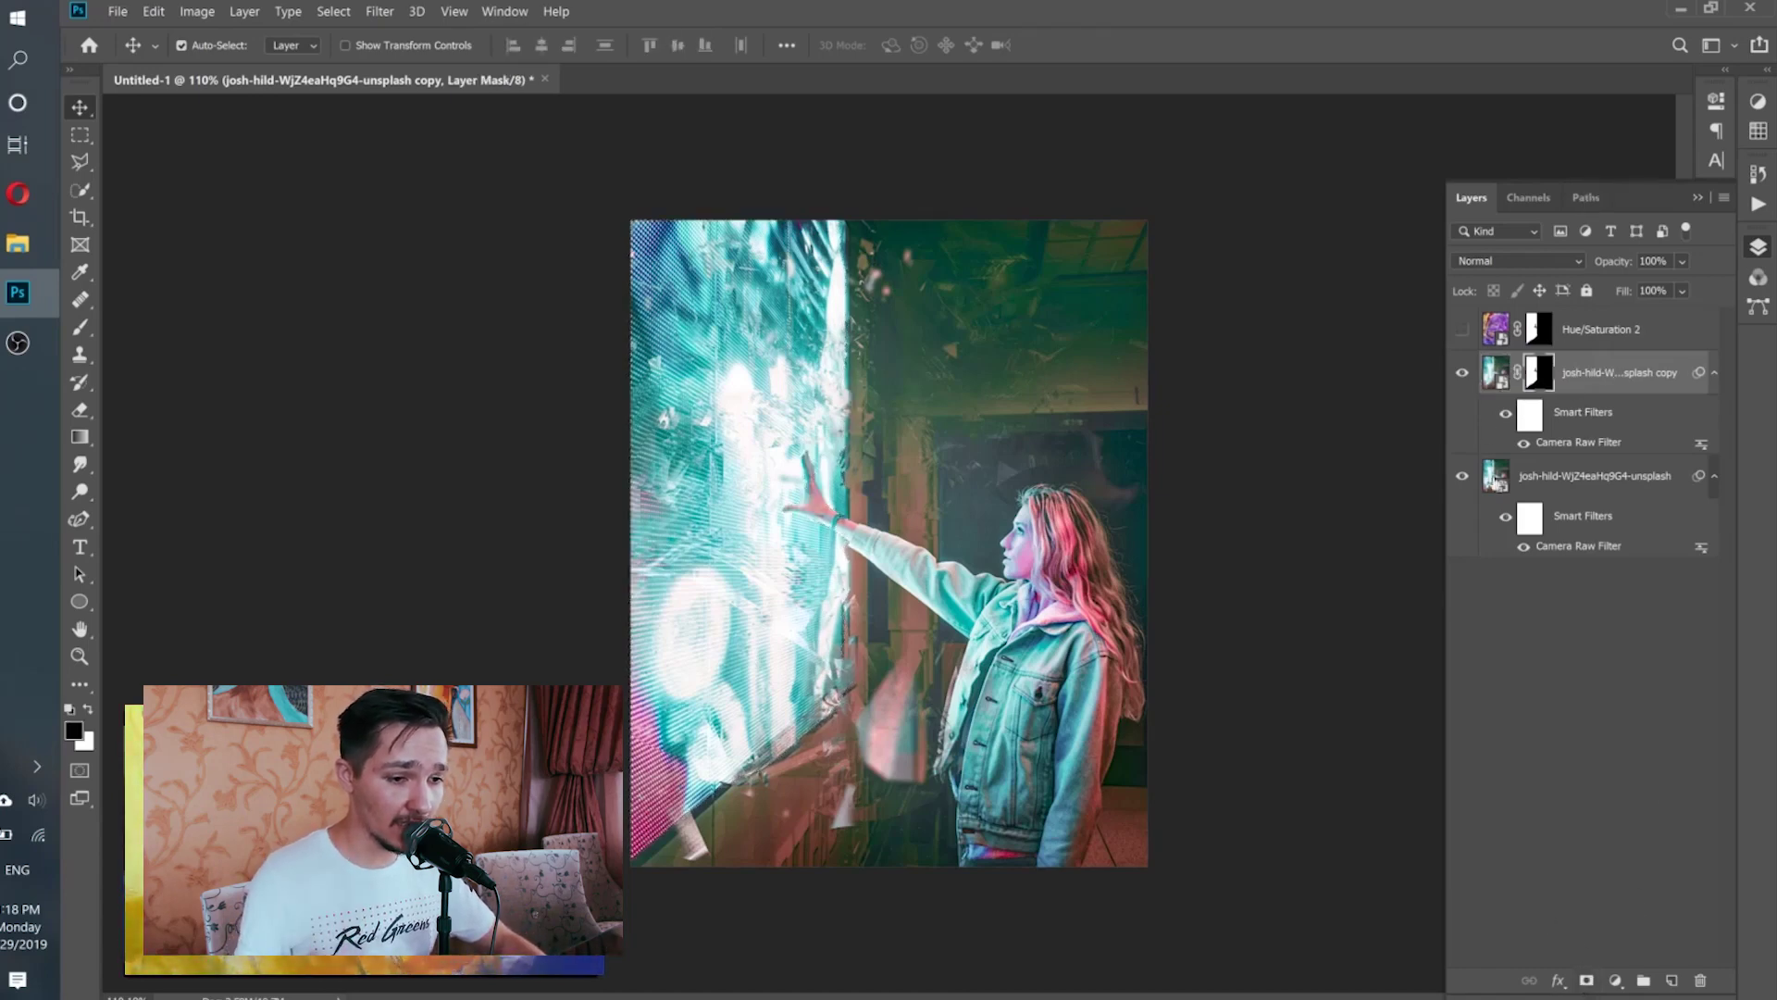
click(1461, 476)
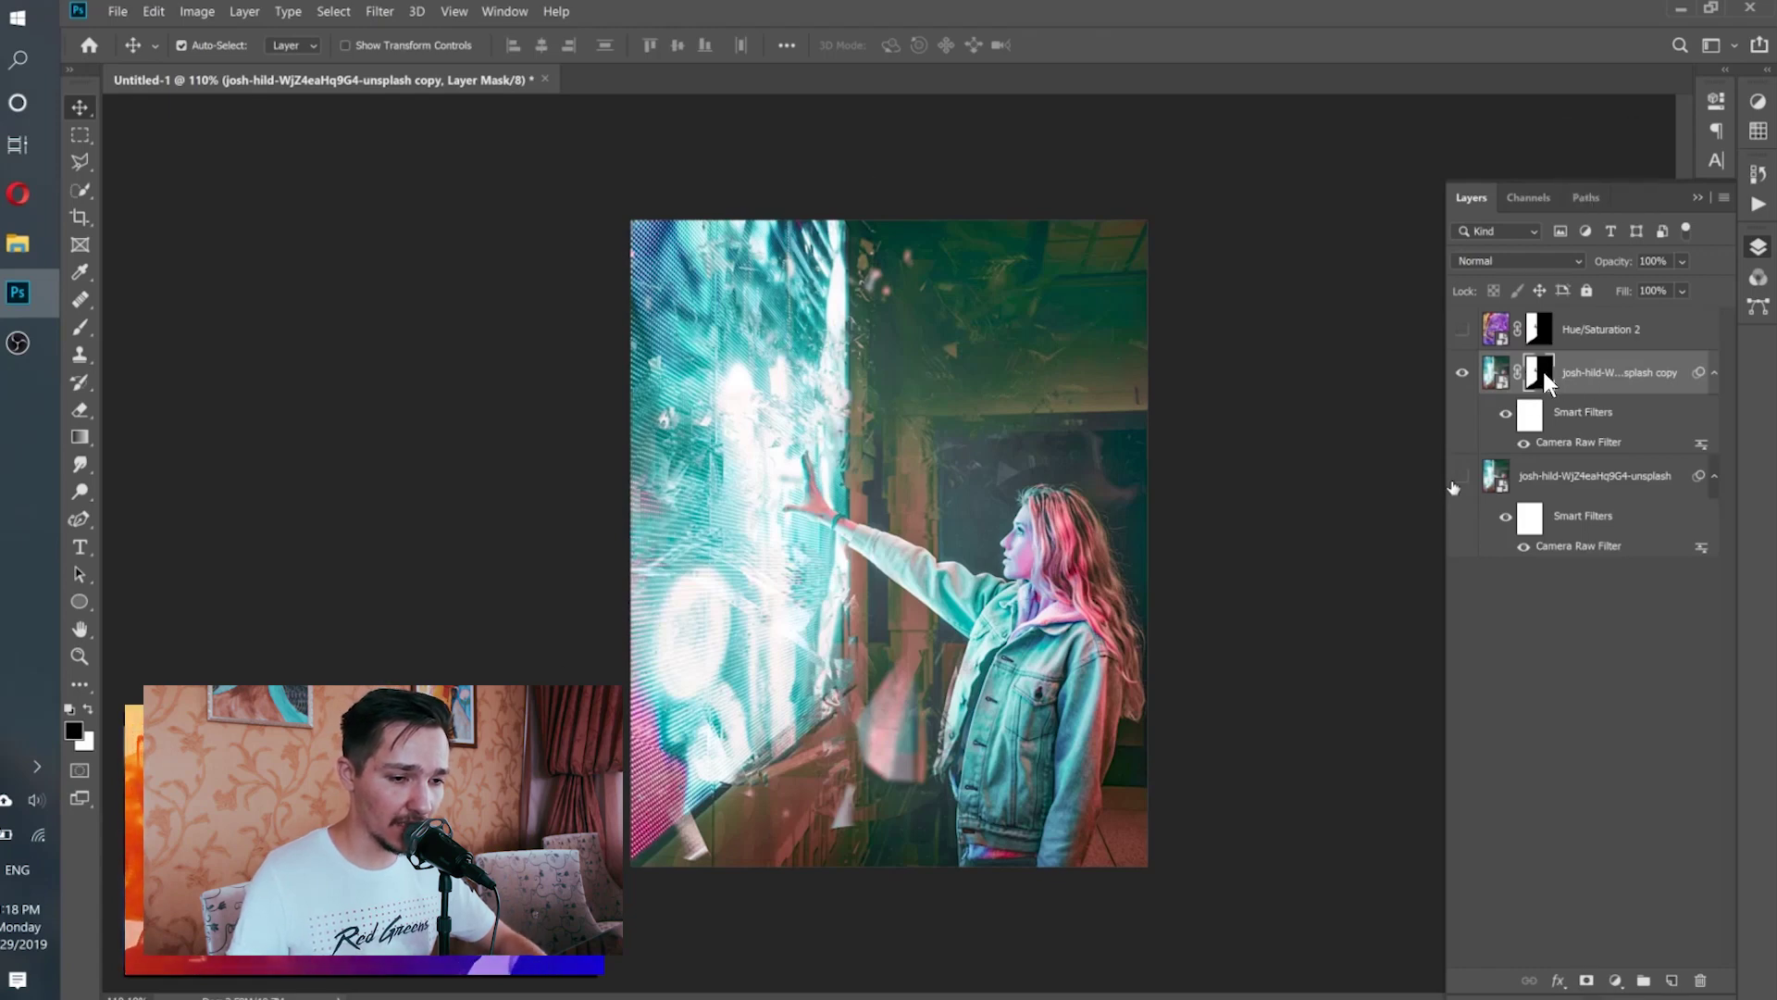
click(1455, 480)
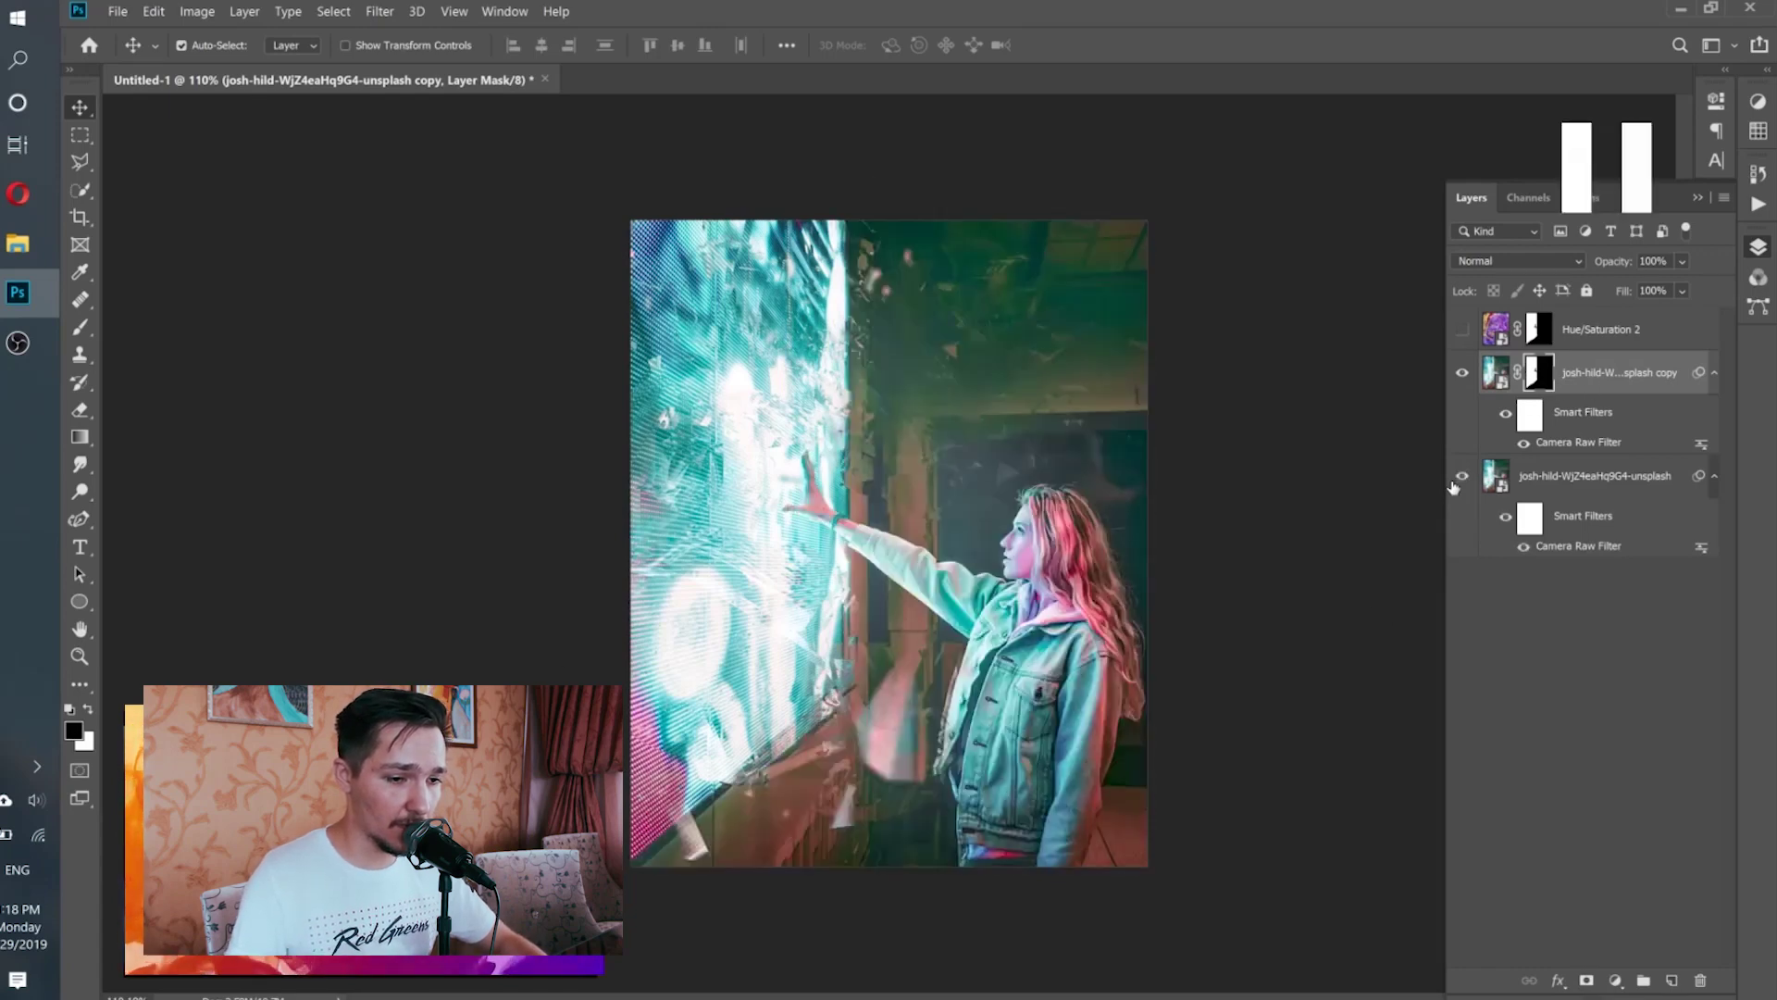
key(alt+v)
click(1565, 659)
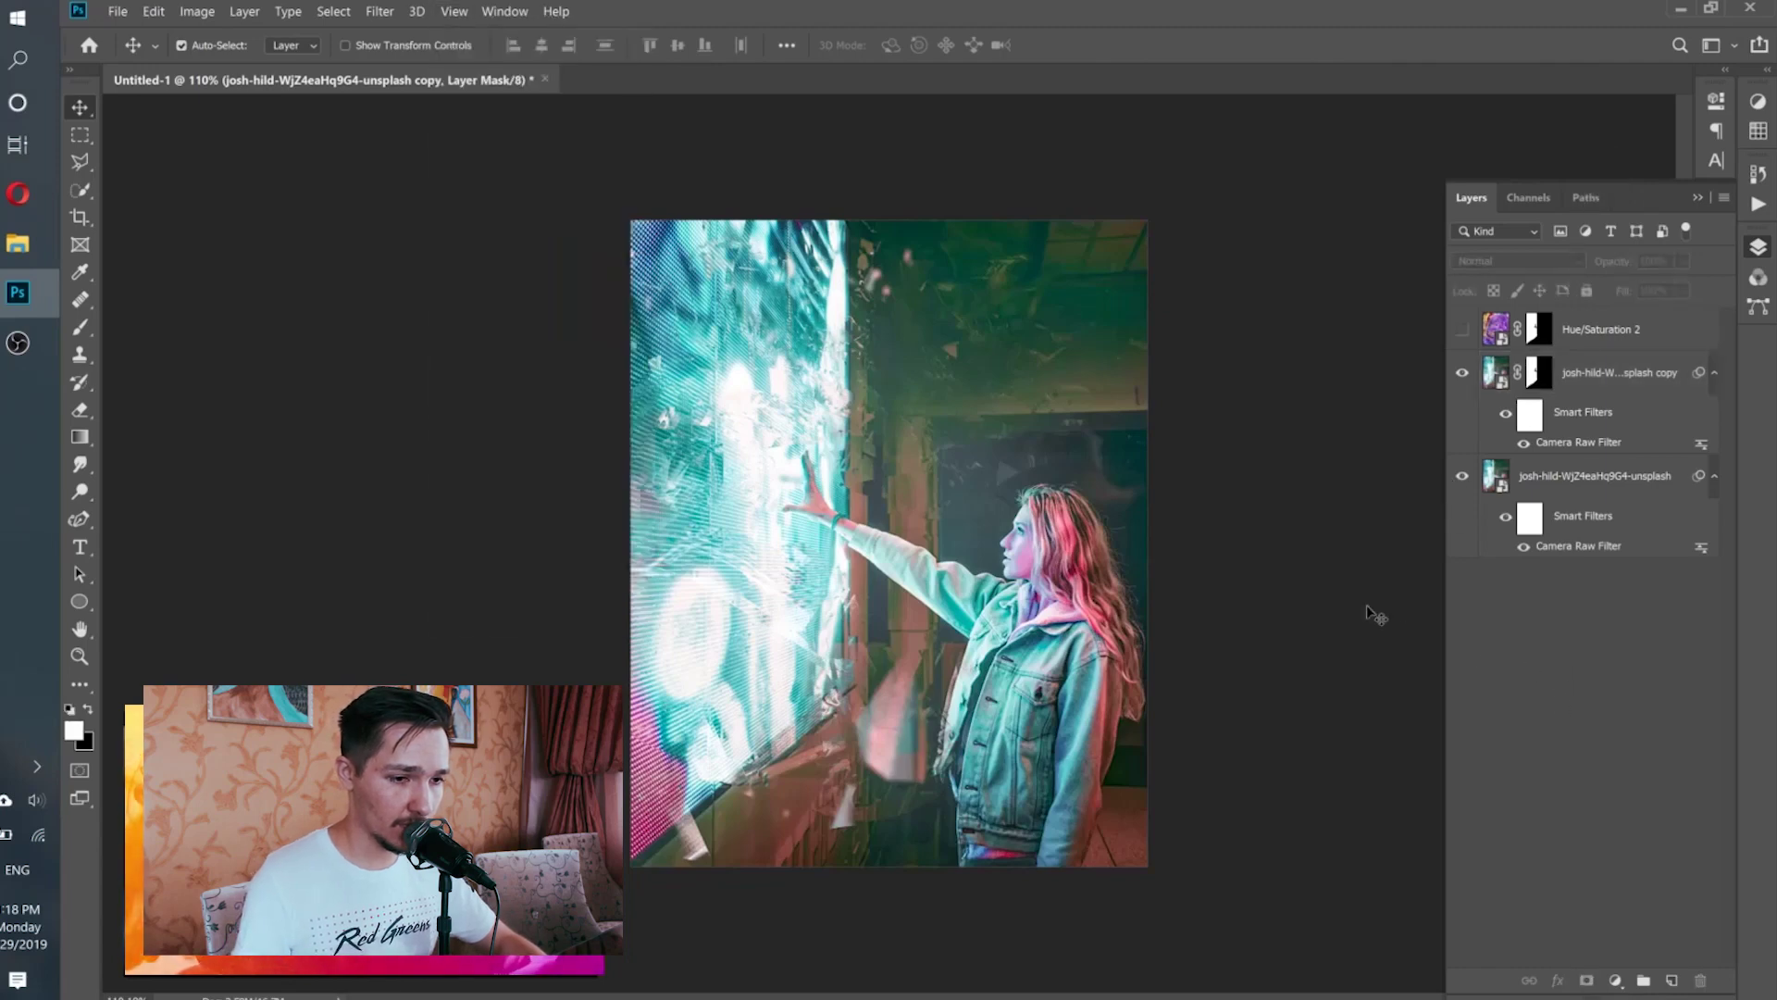
- Convert the masked copy of the photo layer to a smart object
right_click(1628, 374)
key(Escape)
right_click(1617, 375)
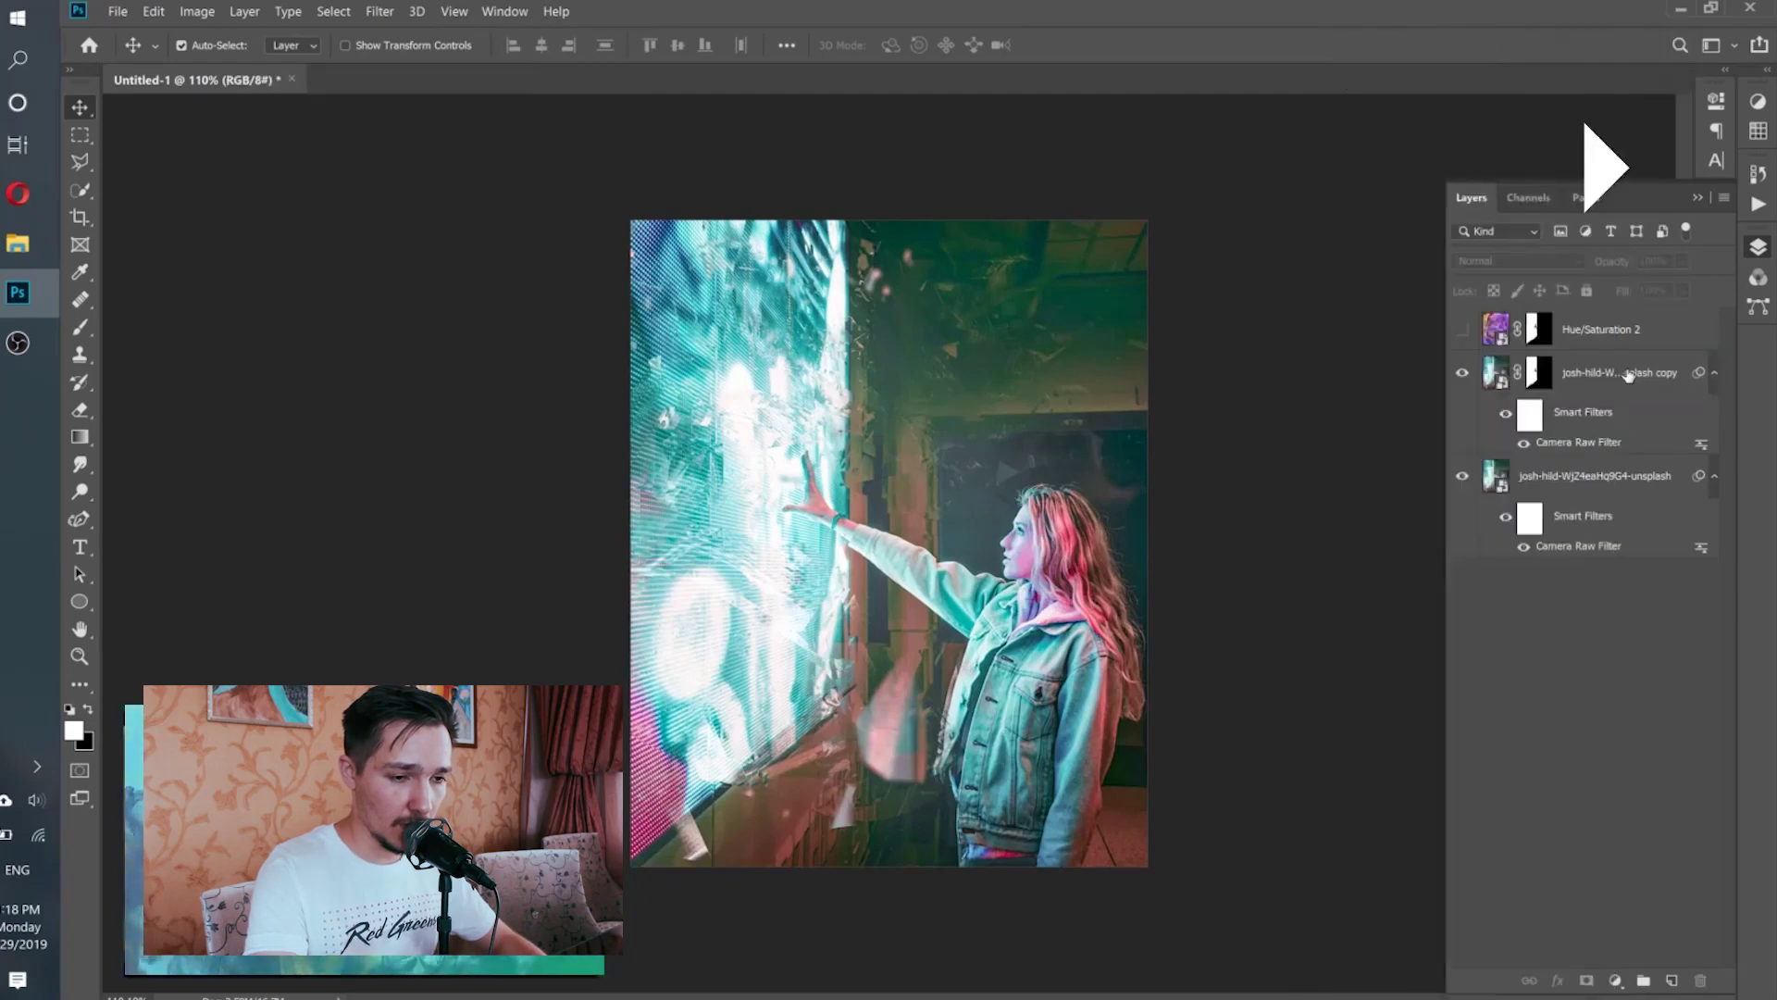
click(1627, 375)
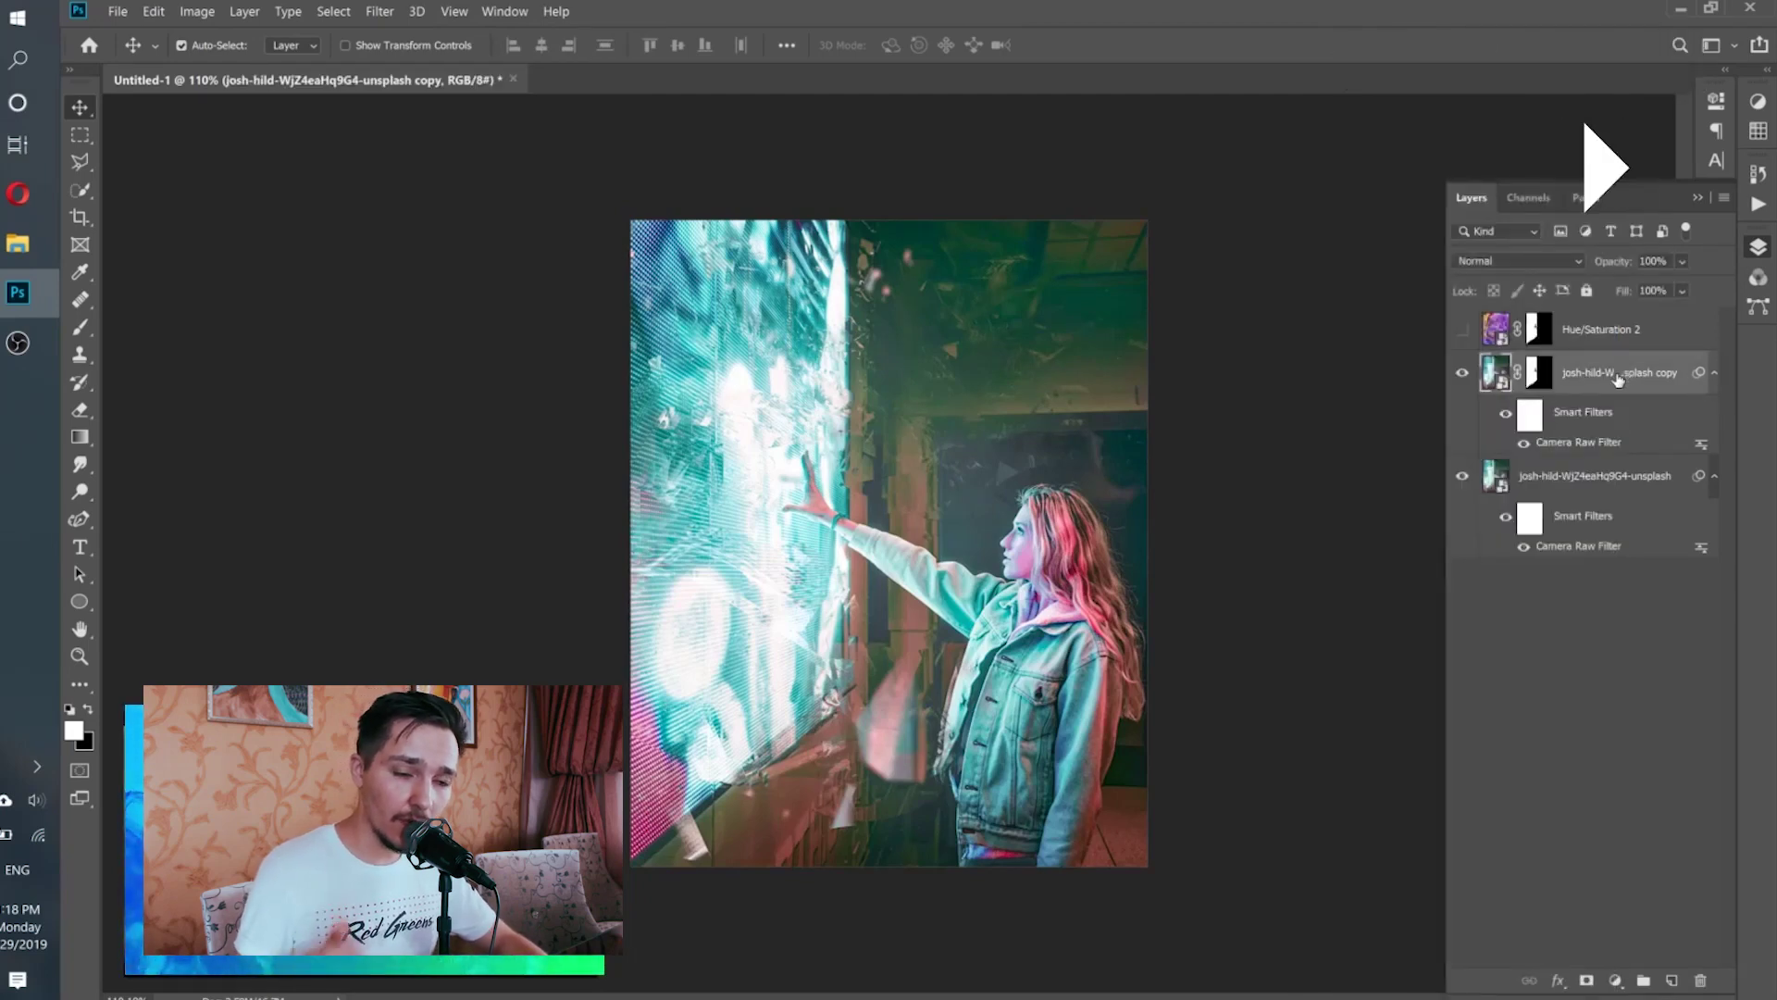
right_click(1617, 377)
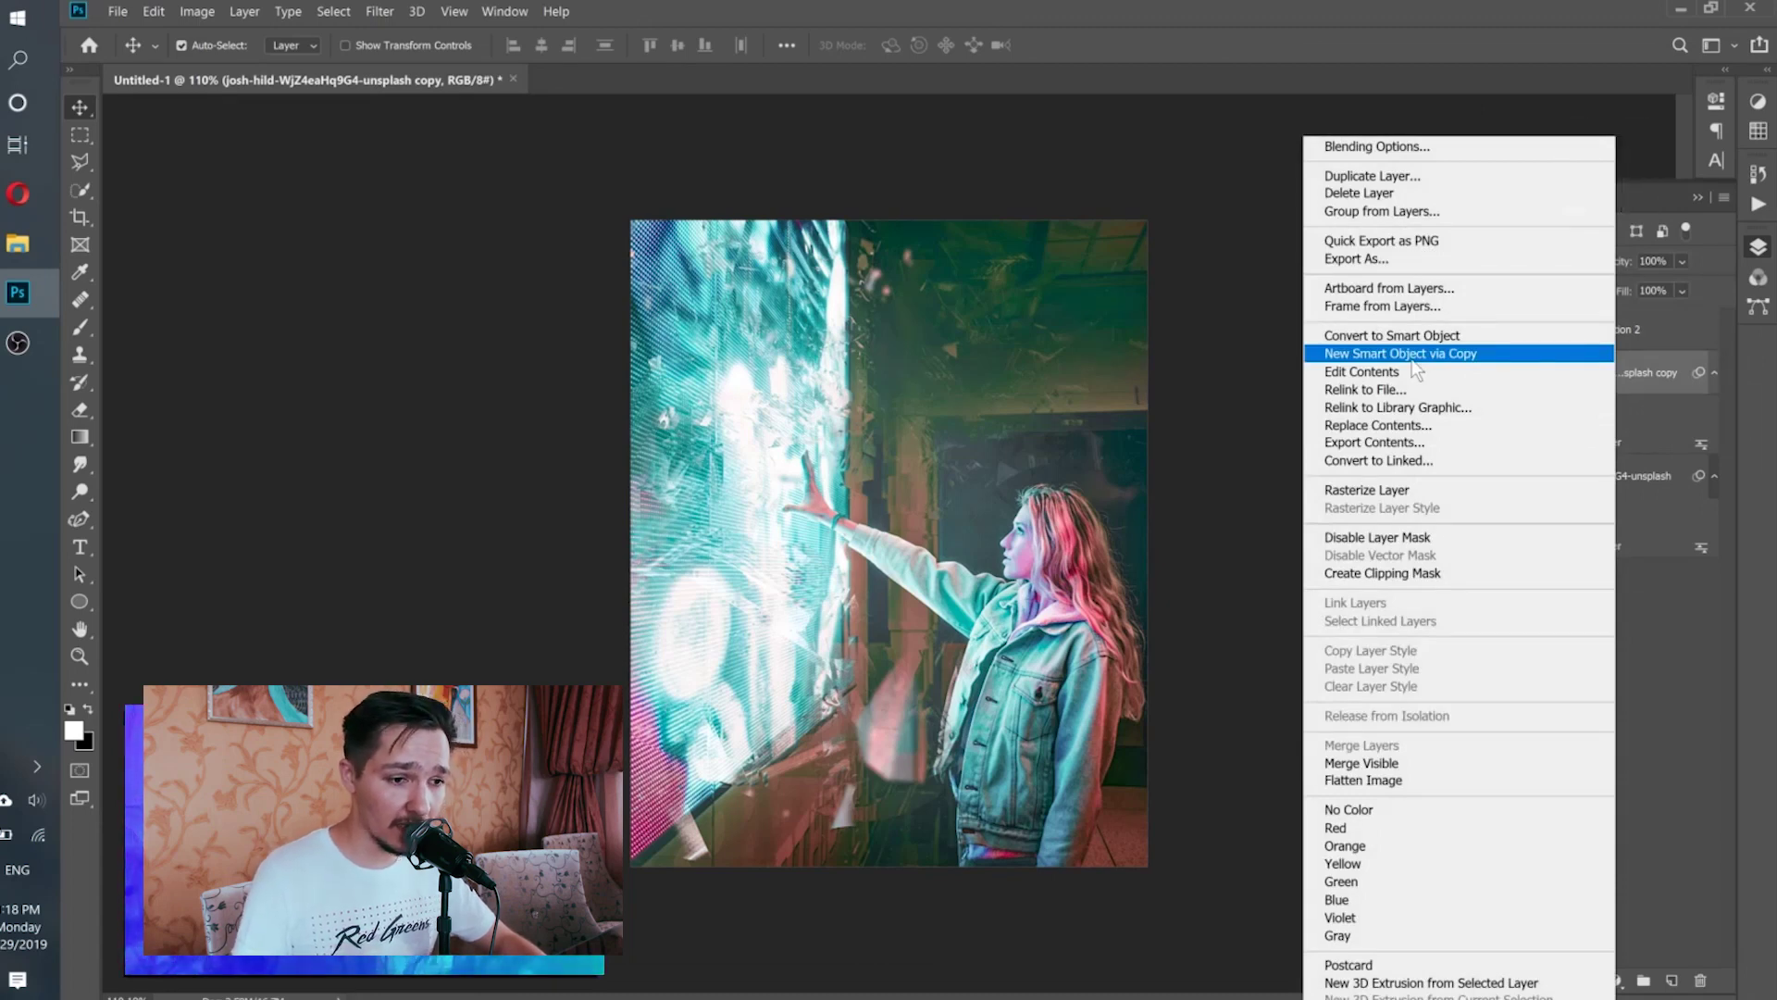
click(1397, 339)
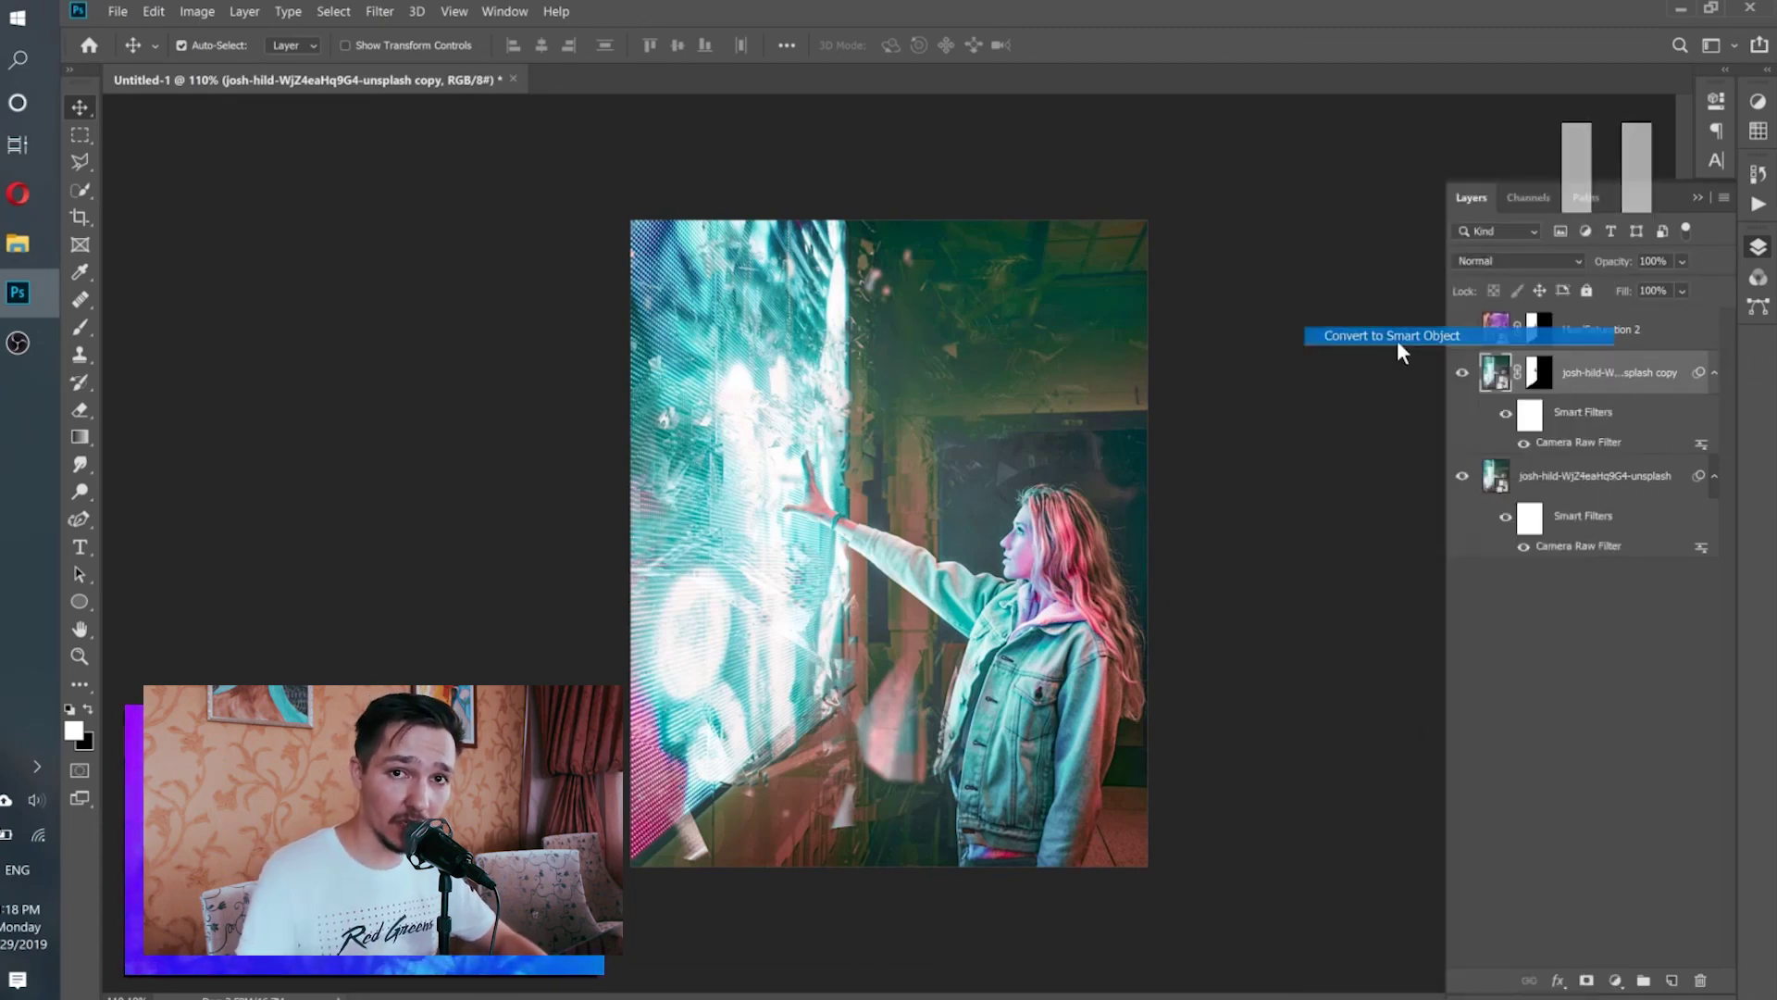
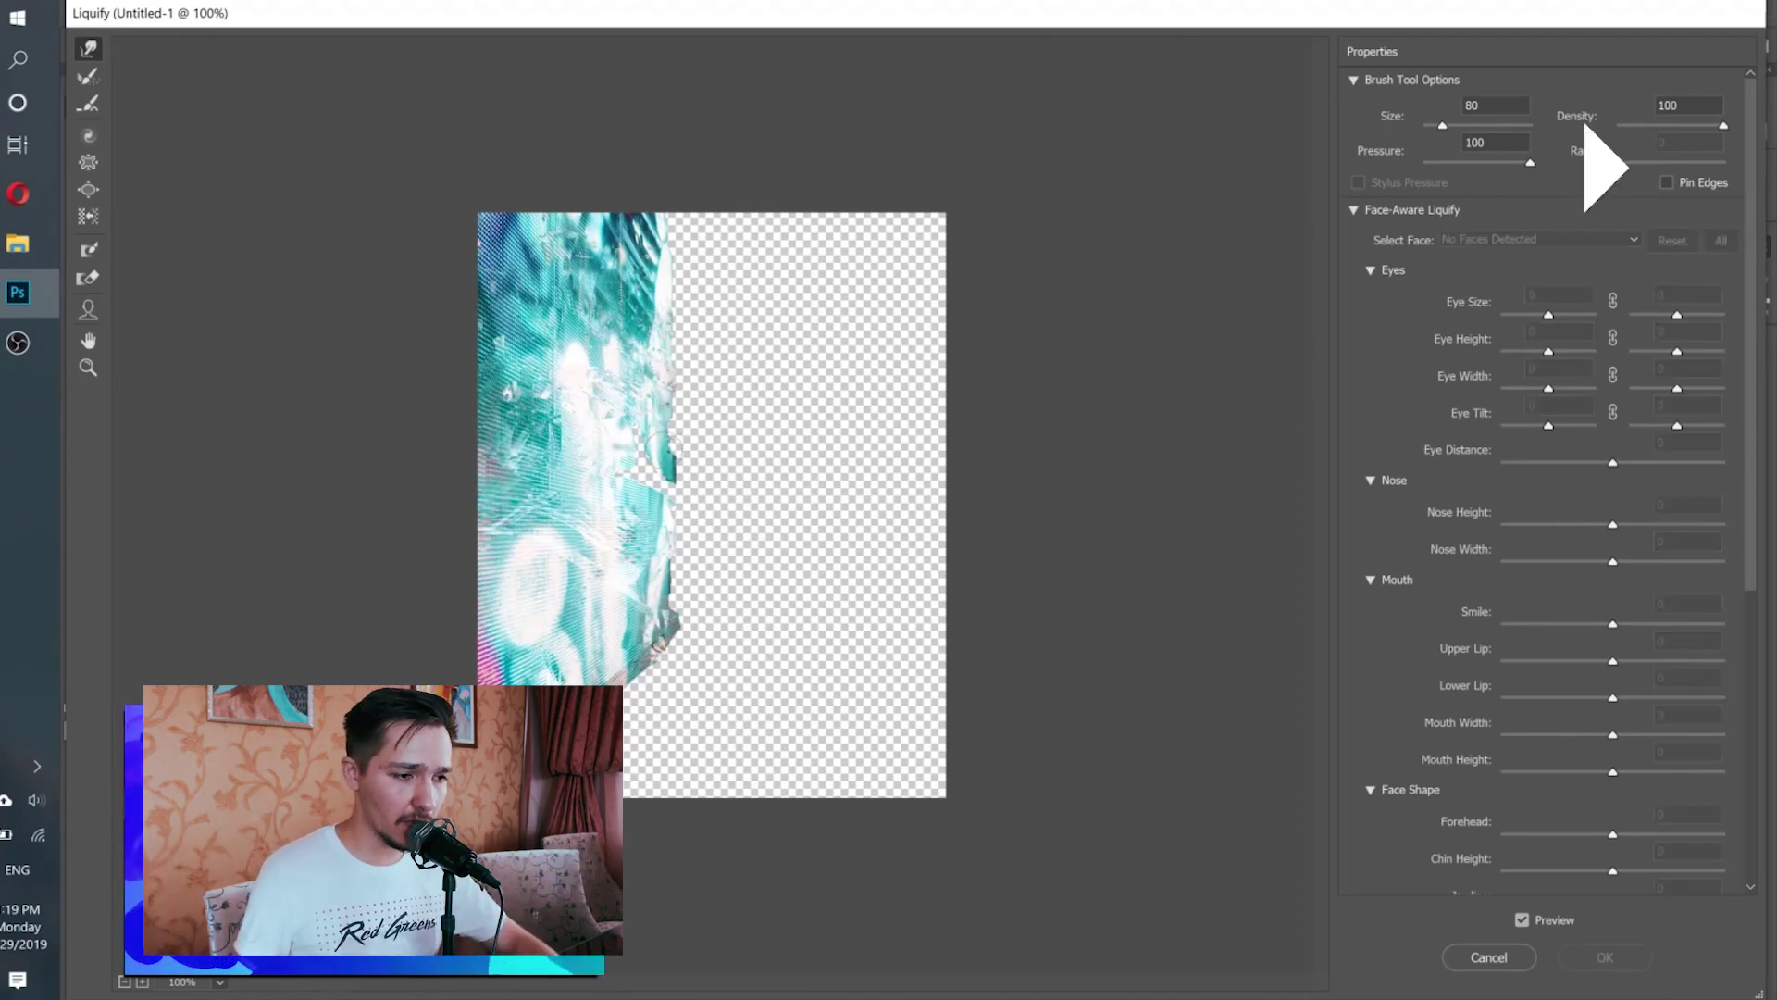
- Show the backdrop of all layers in front at 50 opacity in Liquify and set the warp brush size to 40
click(1358, 211)
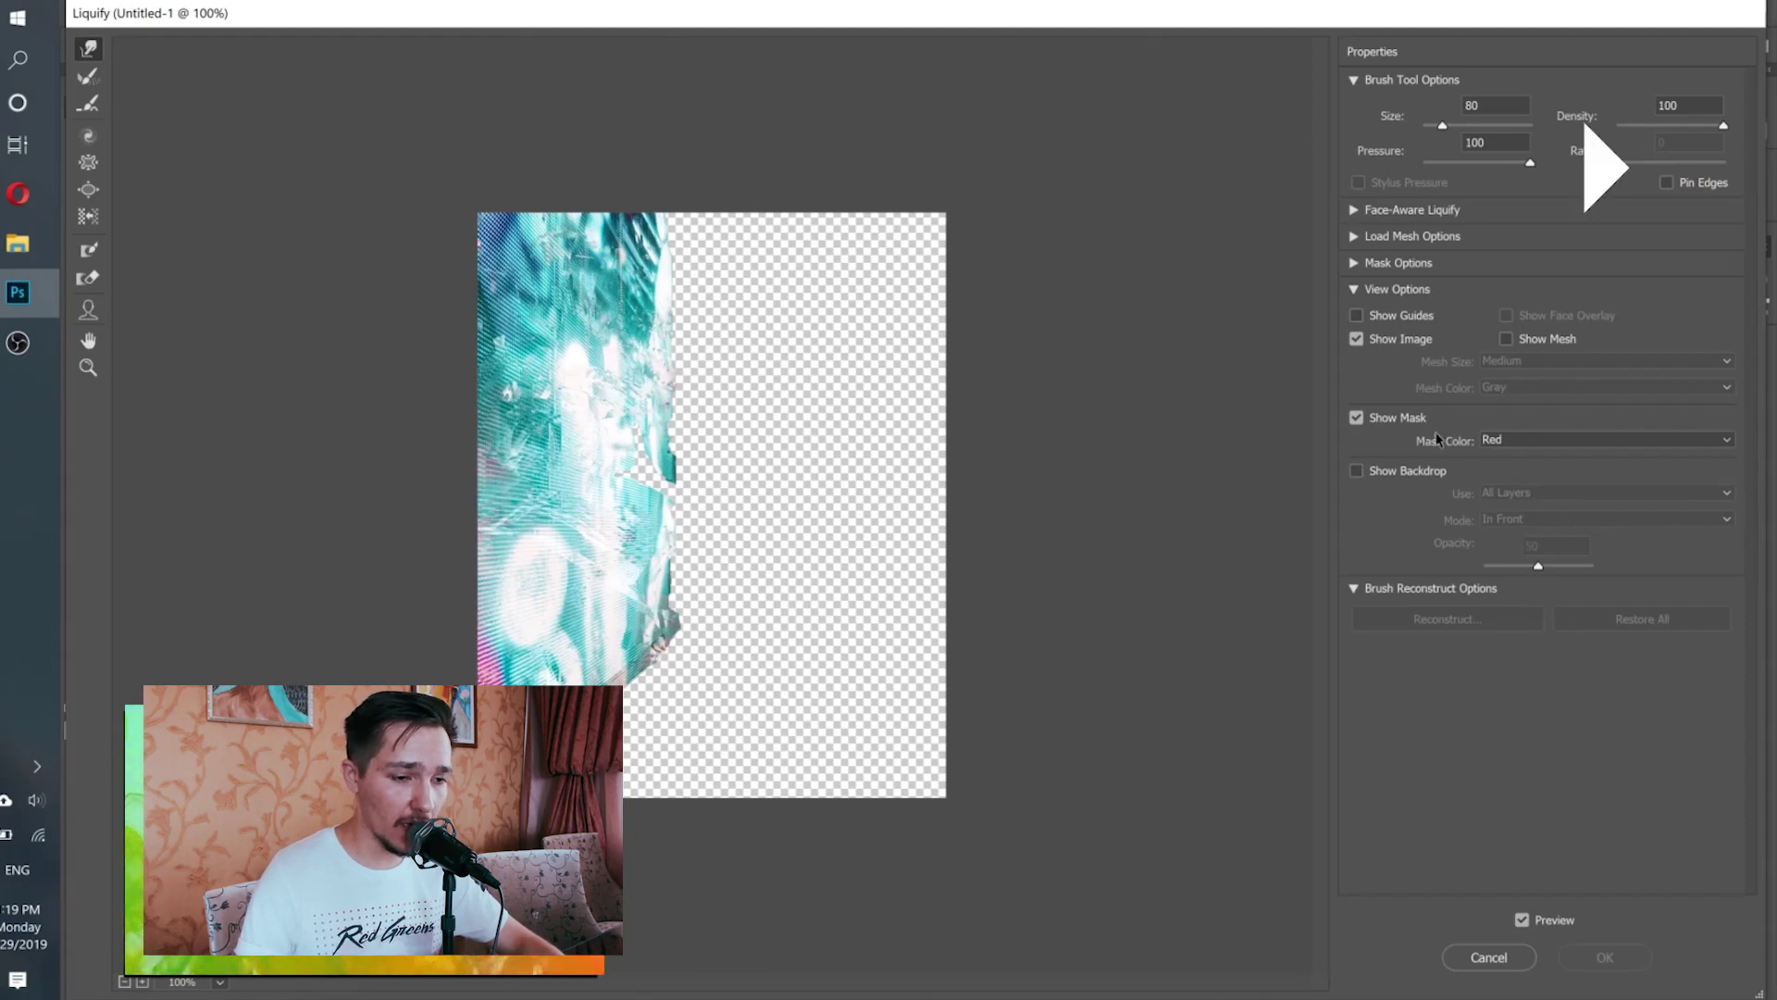
click(1357, 471)
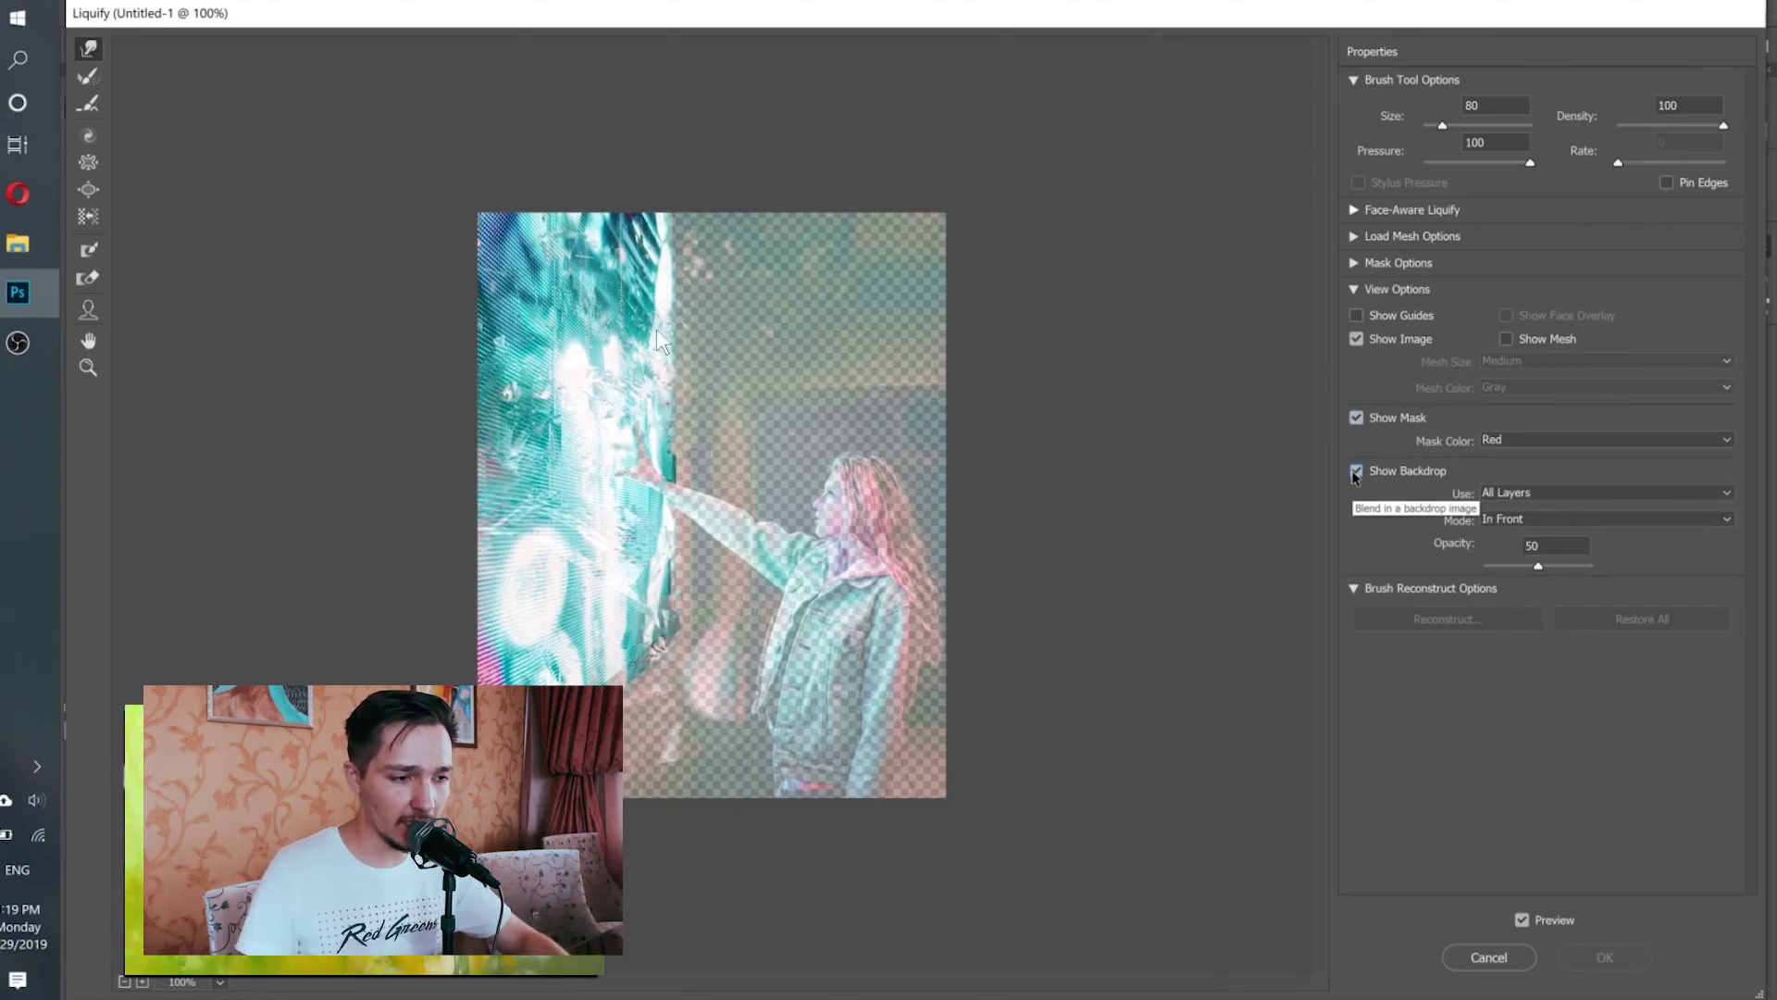
key(bracketleft)
key(bracketleft)
key(bracketleft)
key(bracketleft)
key(ctrl+plus)
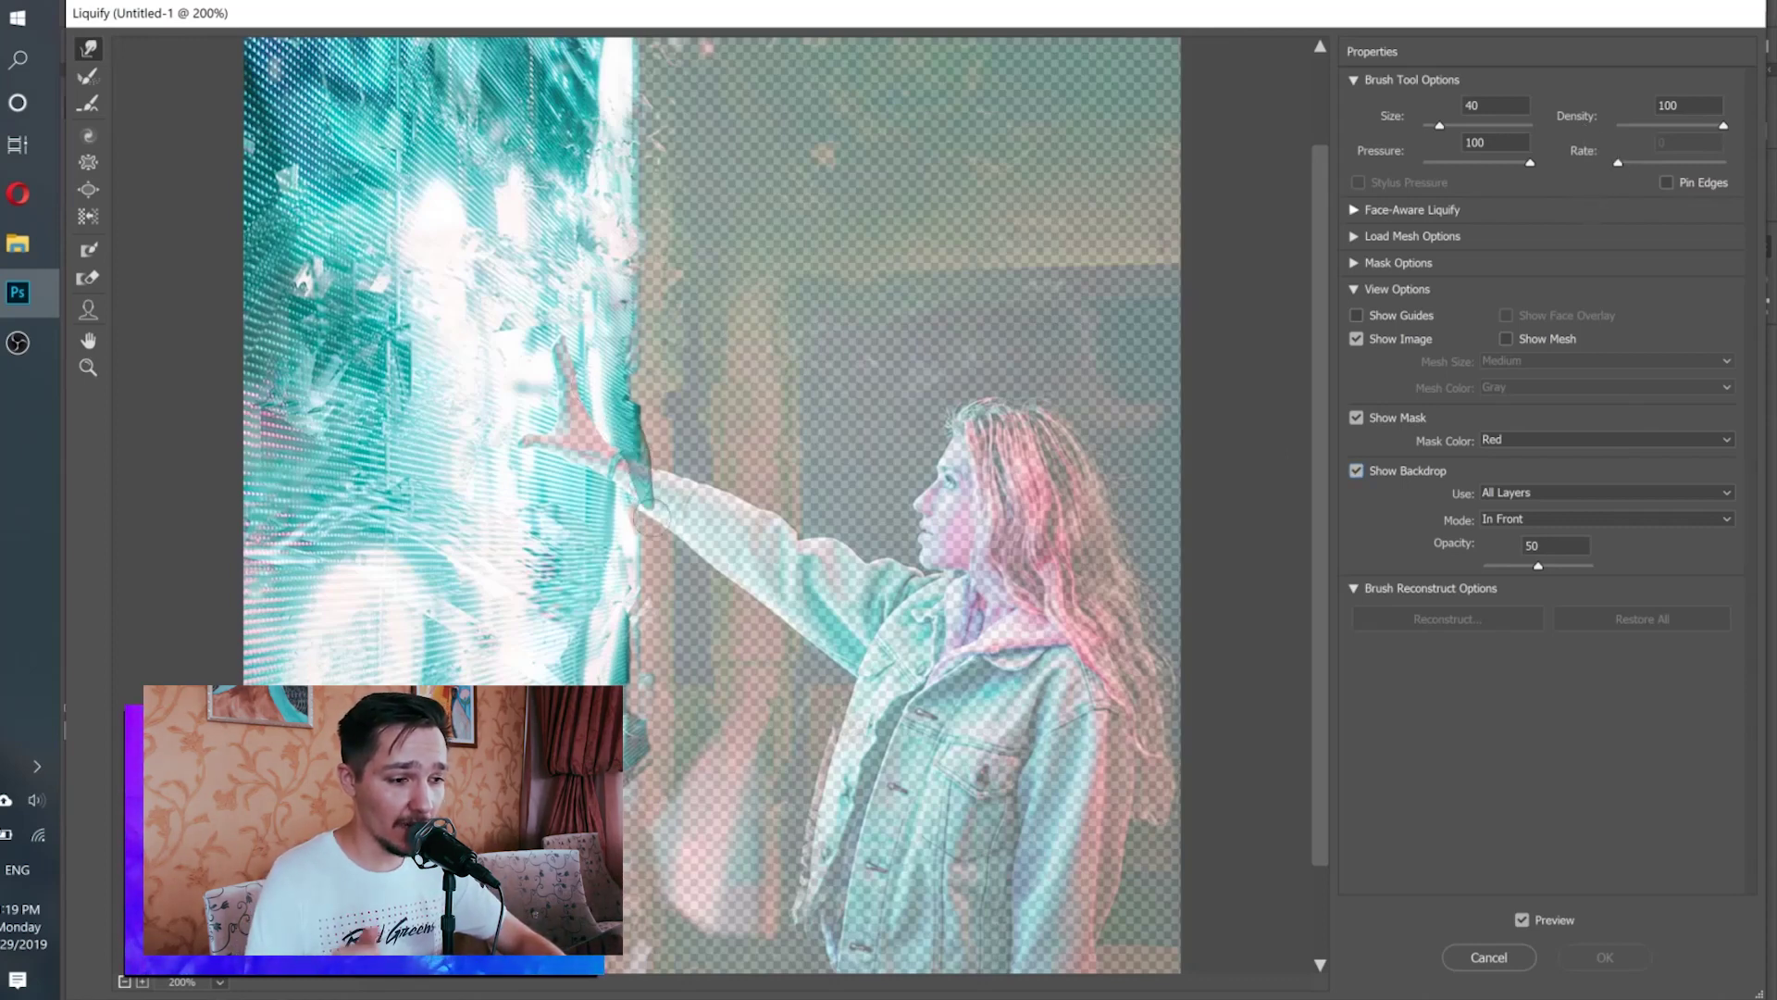
drag(606, 513, 592, 518)
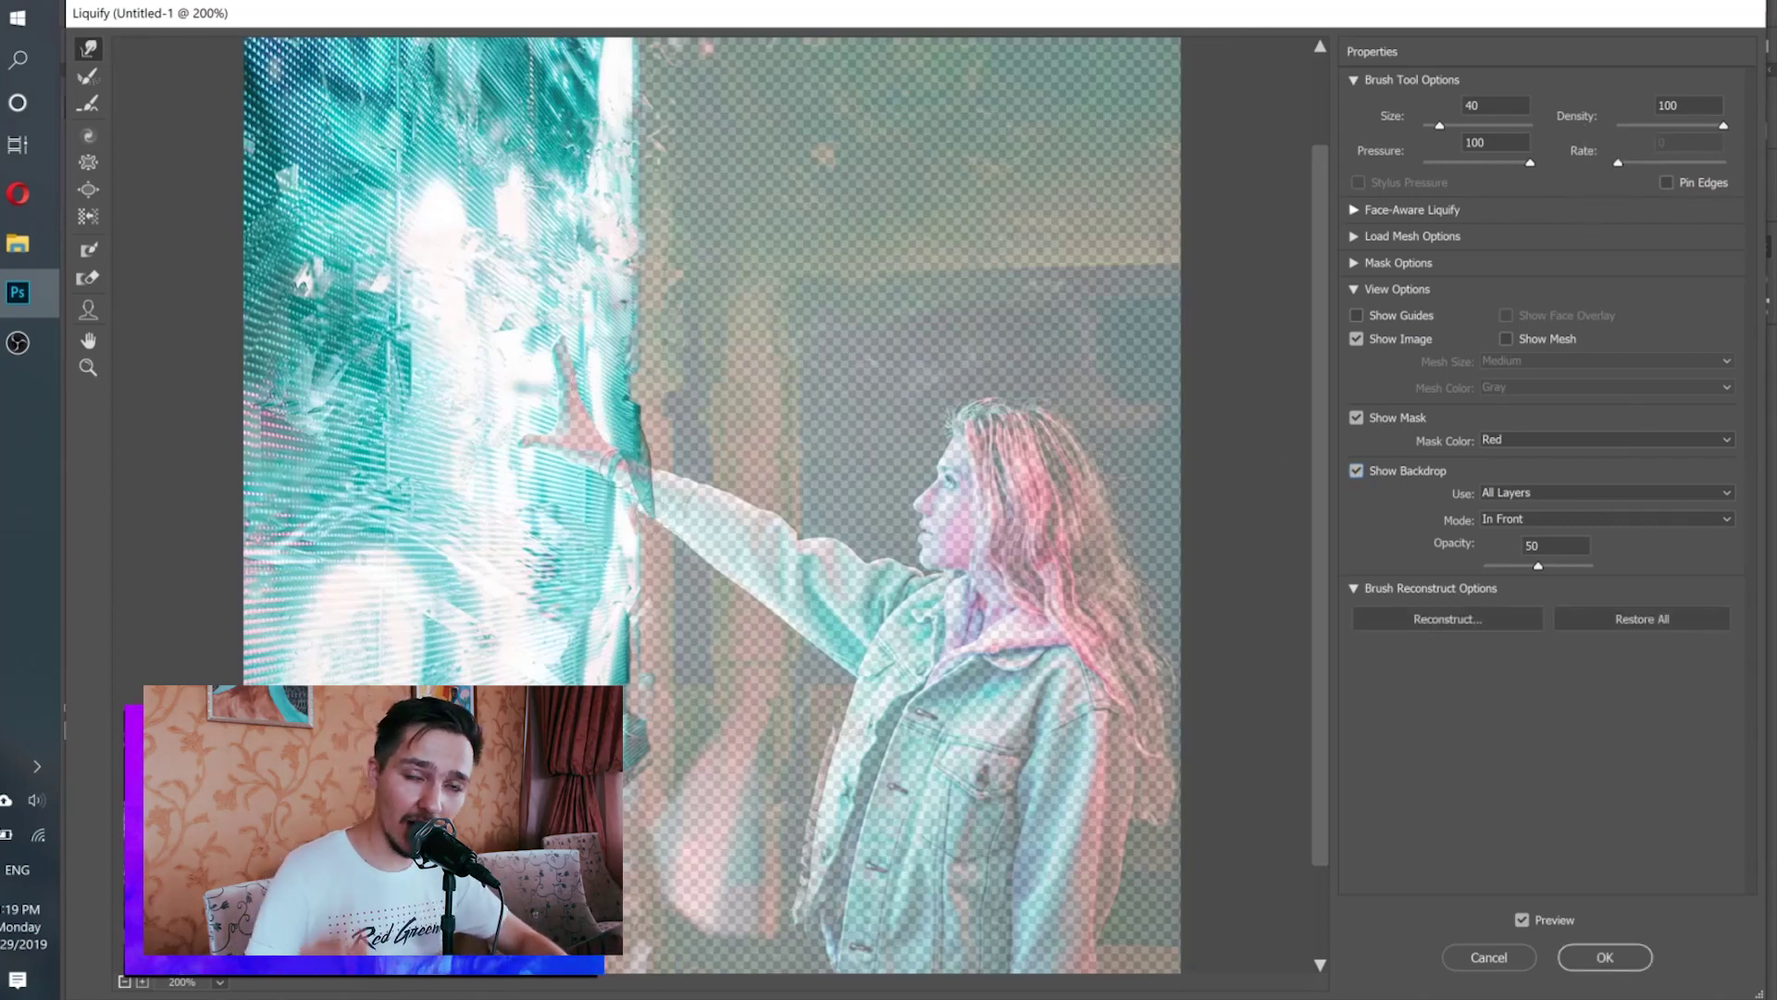
key(alt)
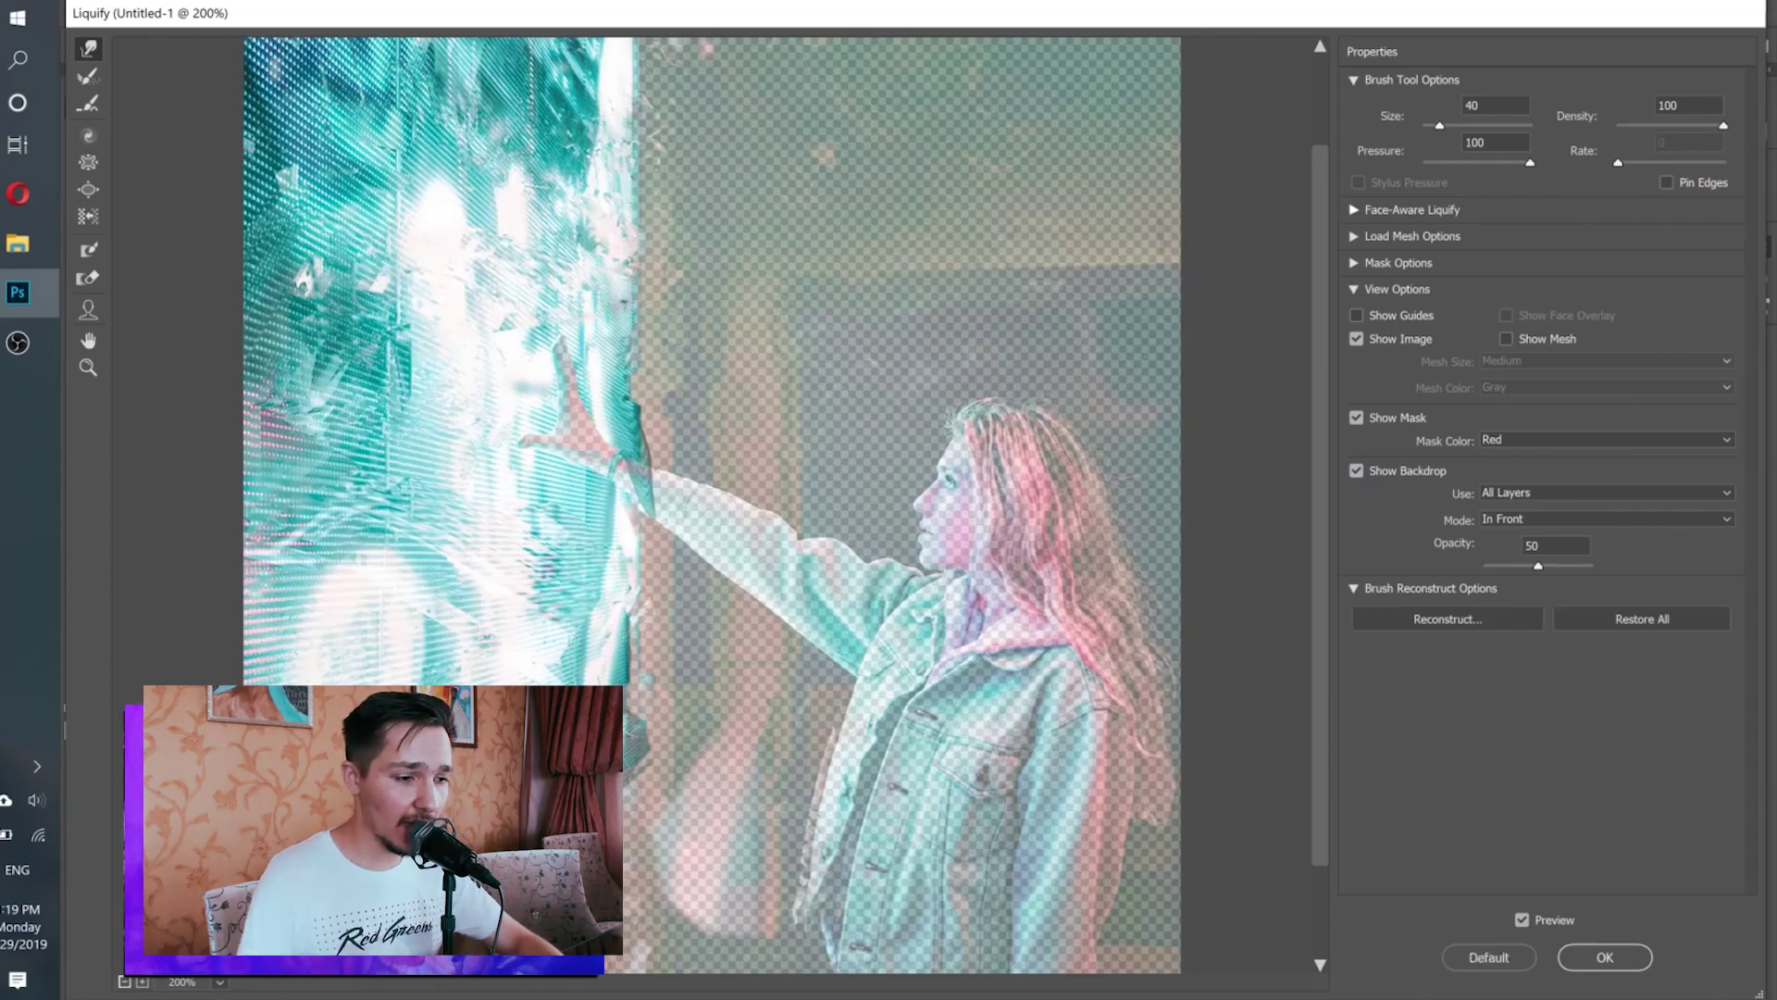
key(ctrl+z)
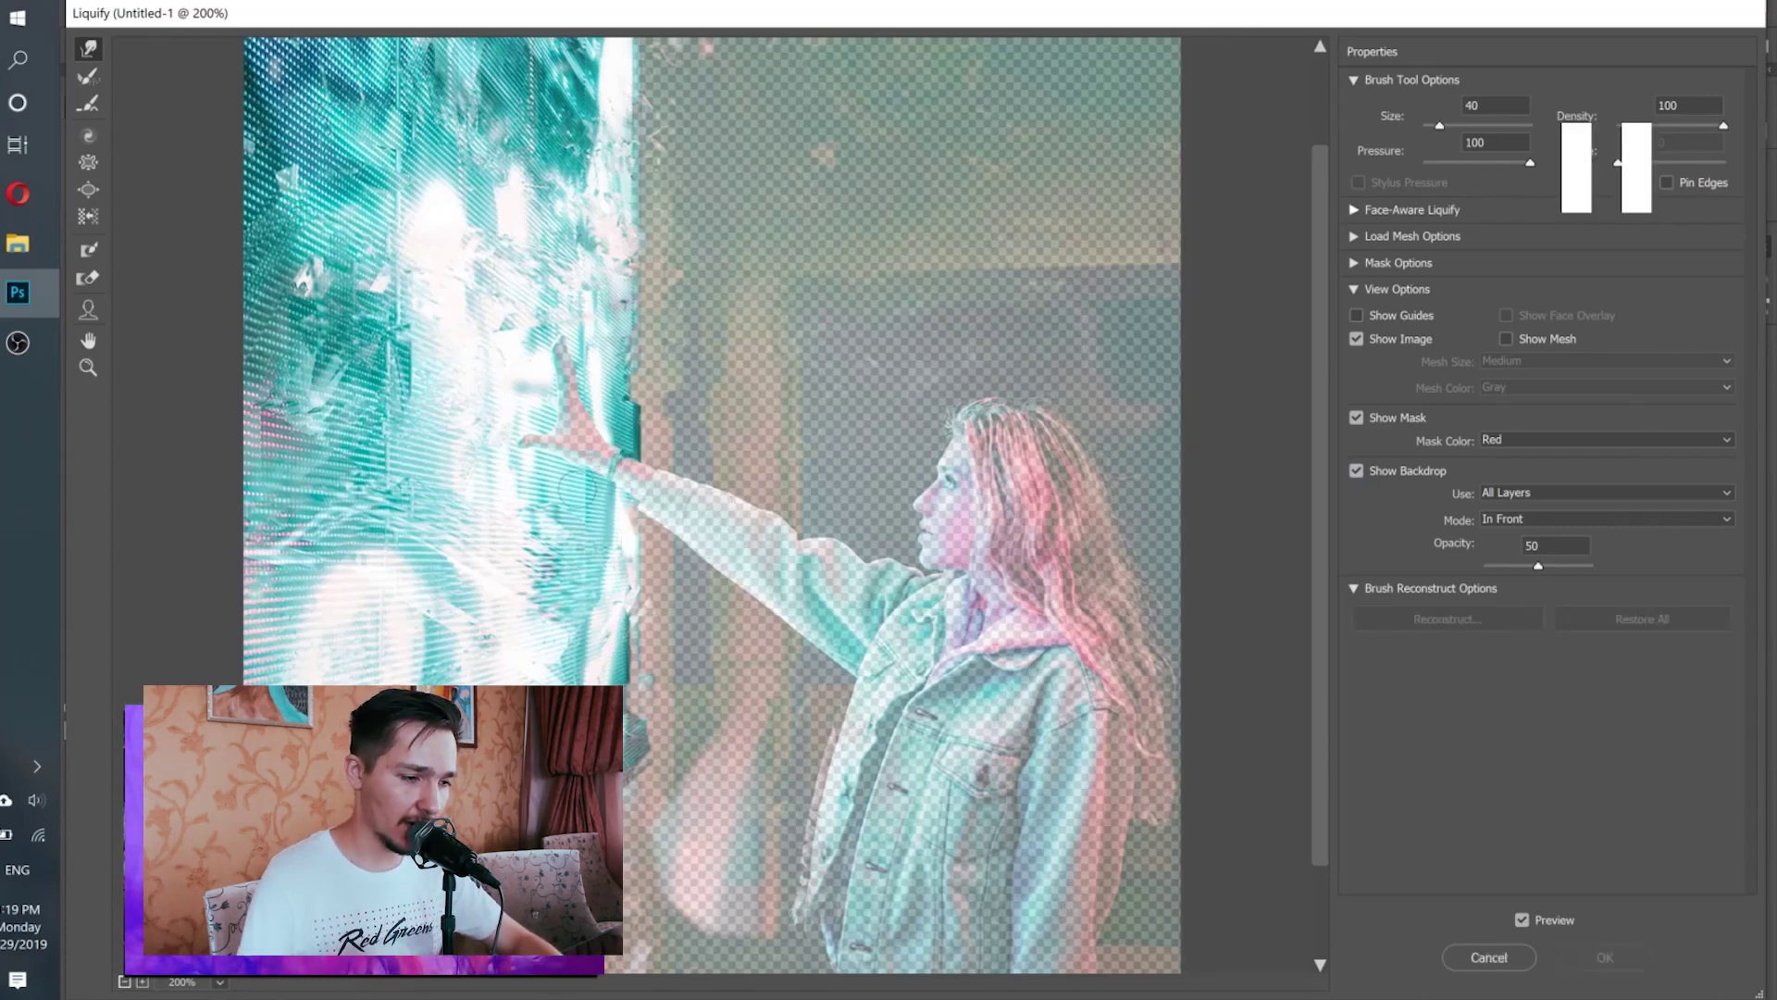
- Reduce the warp brush size to 30 and pull the glowing screen out over the woman's wrist
key(bracketleft)
key(bracketleft)
key(bracketleft)
key(bracketleft)
key(bracketleft)
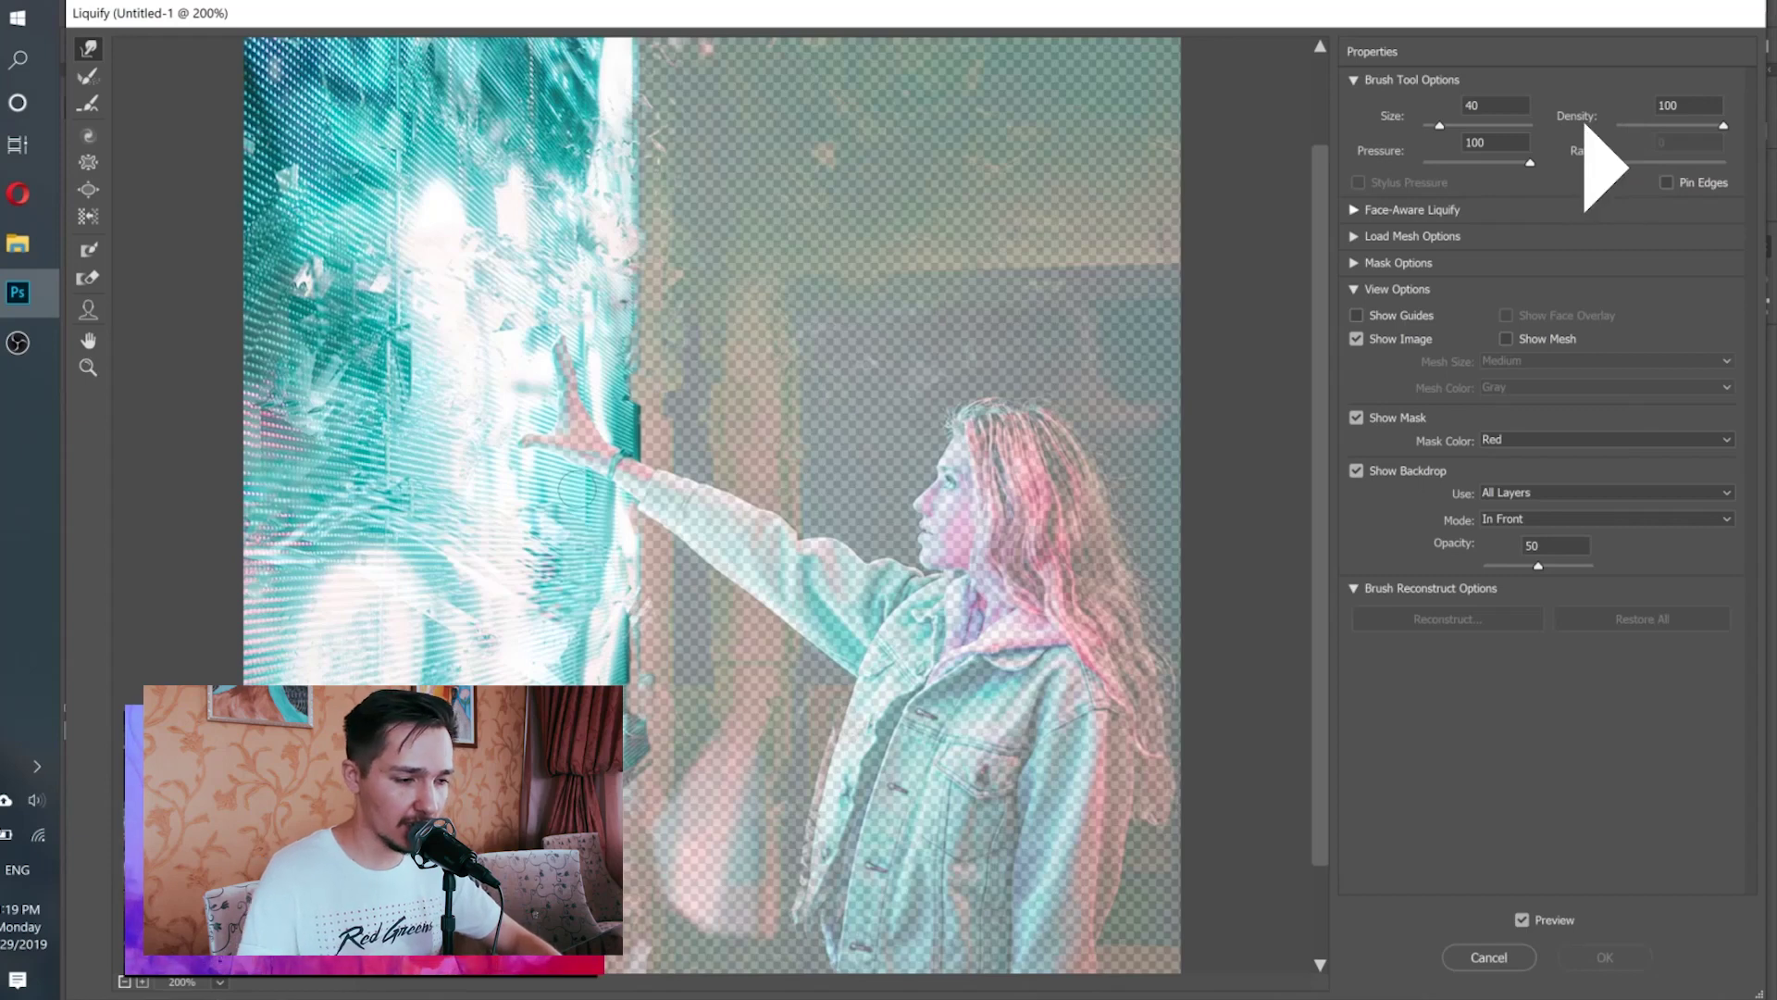
click(682, 486)
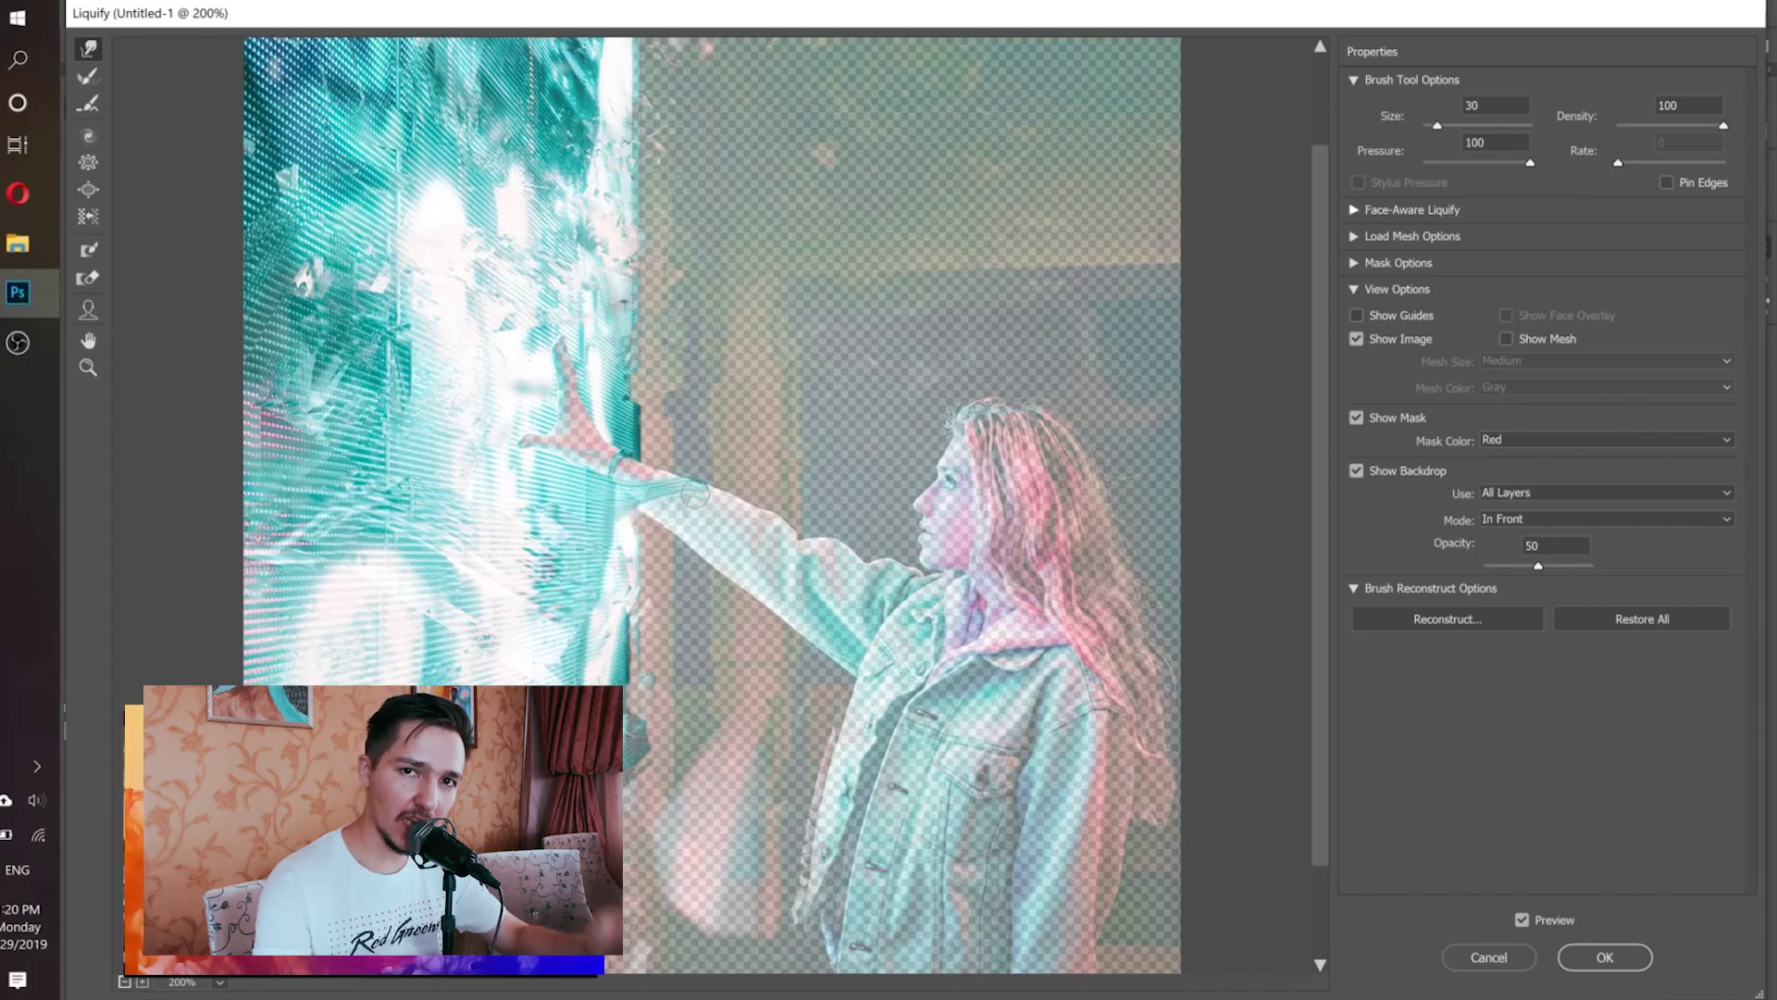
- Warp the screen around the woman's hand and stretch it along her forearm towards the elbow
key(ctrl+space)
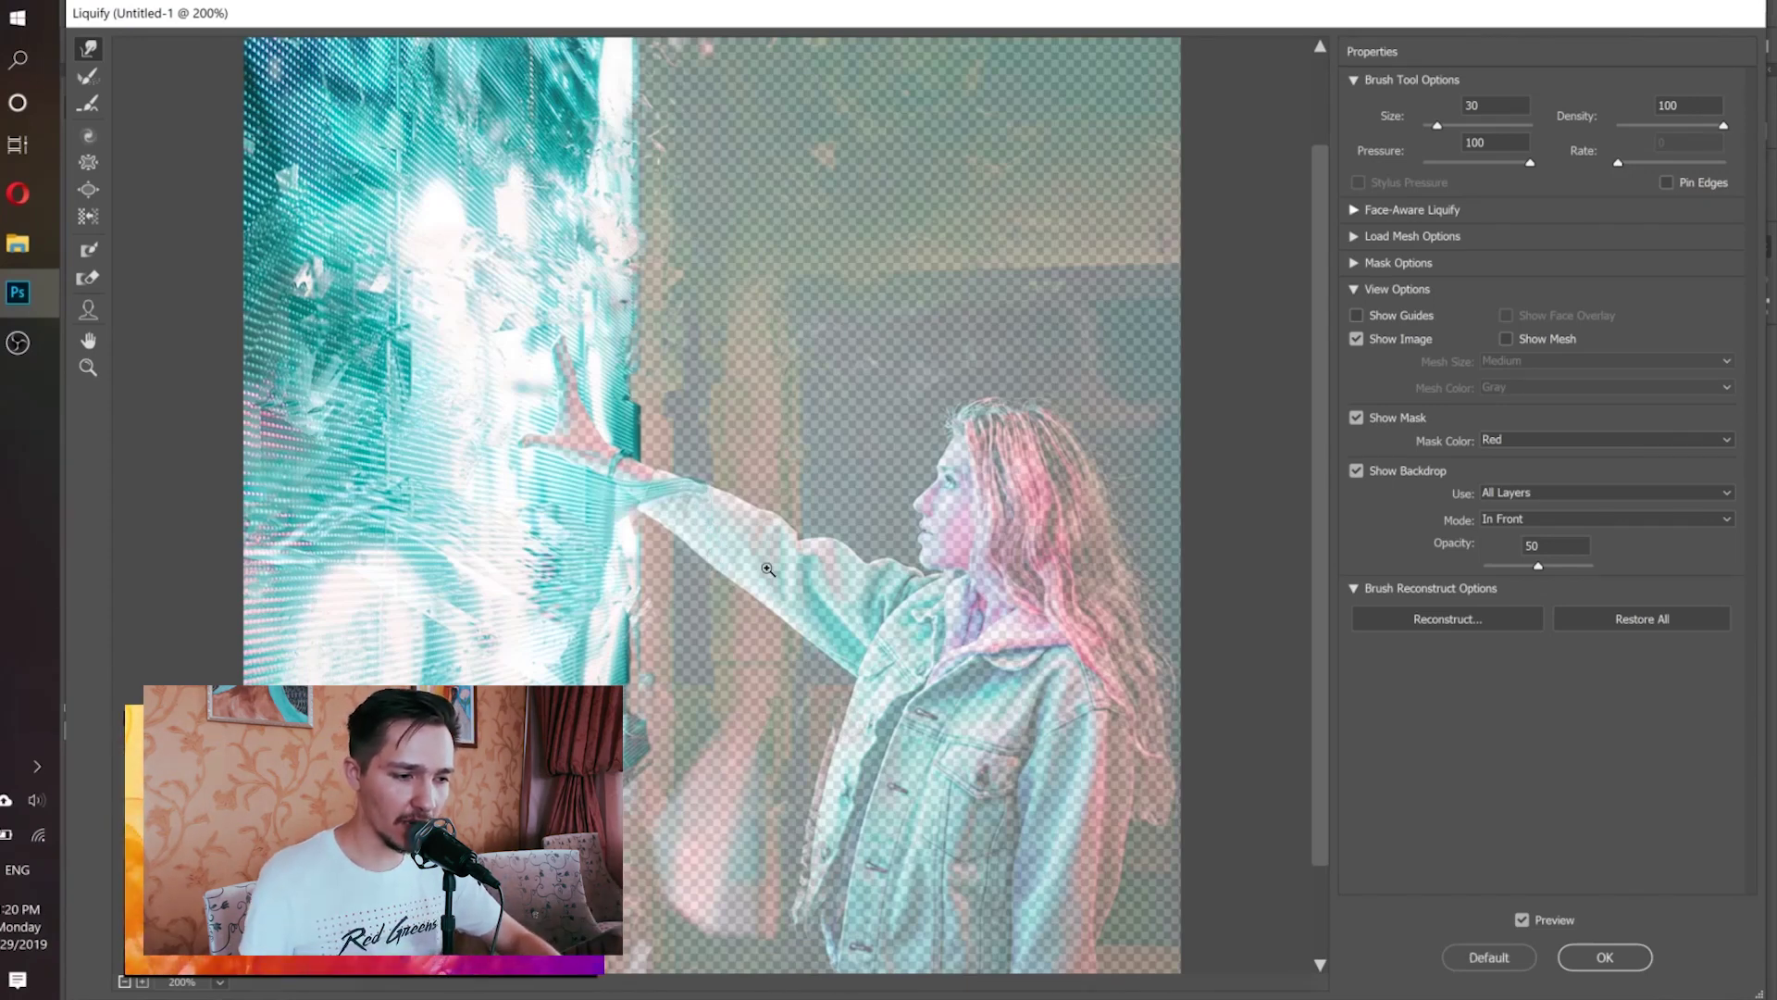
key(ctrl+z)
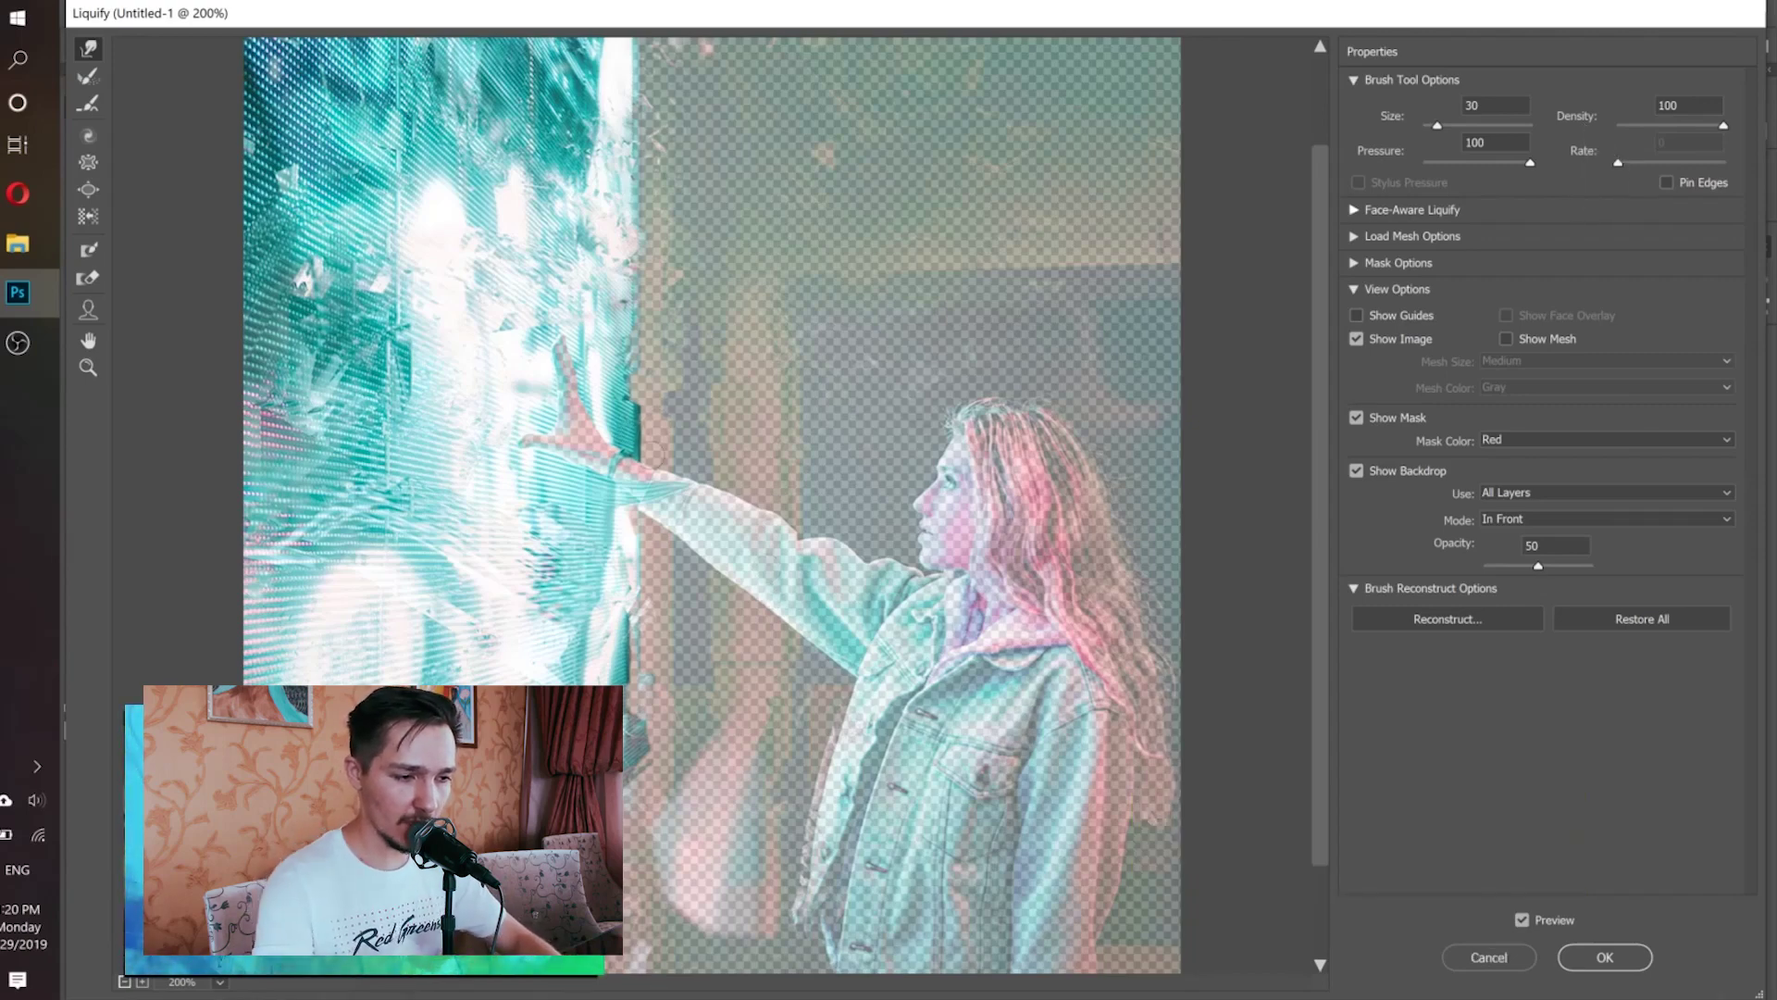
mouse_move(638, 444)
mouse_down()
mouse_move(713, 505)
mouse_move(592, 423)
mouse_move(757, 535)
mouse_move(667, 474)
mouse_move(537, 551)
mouse_up()
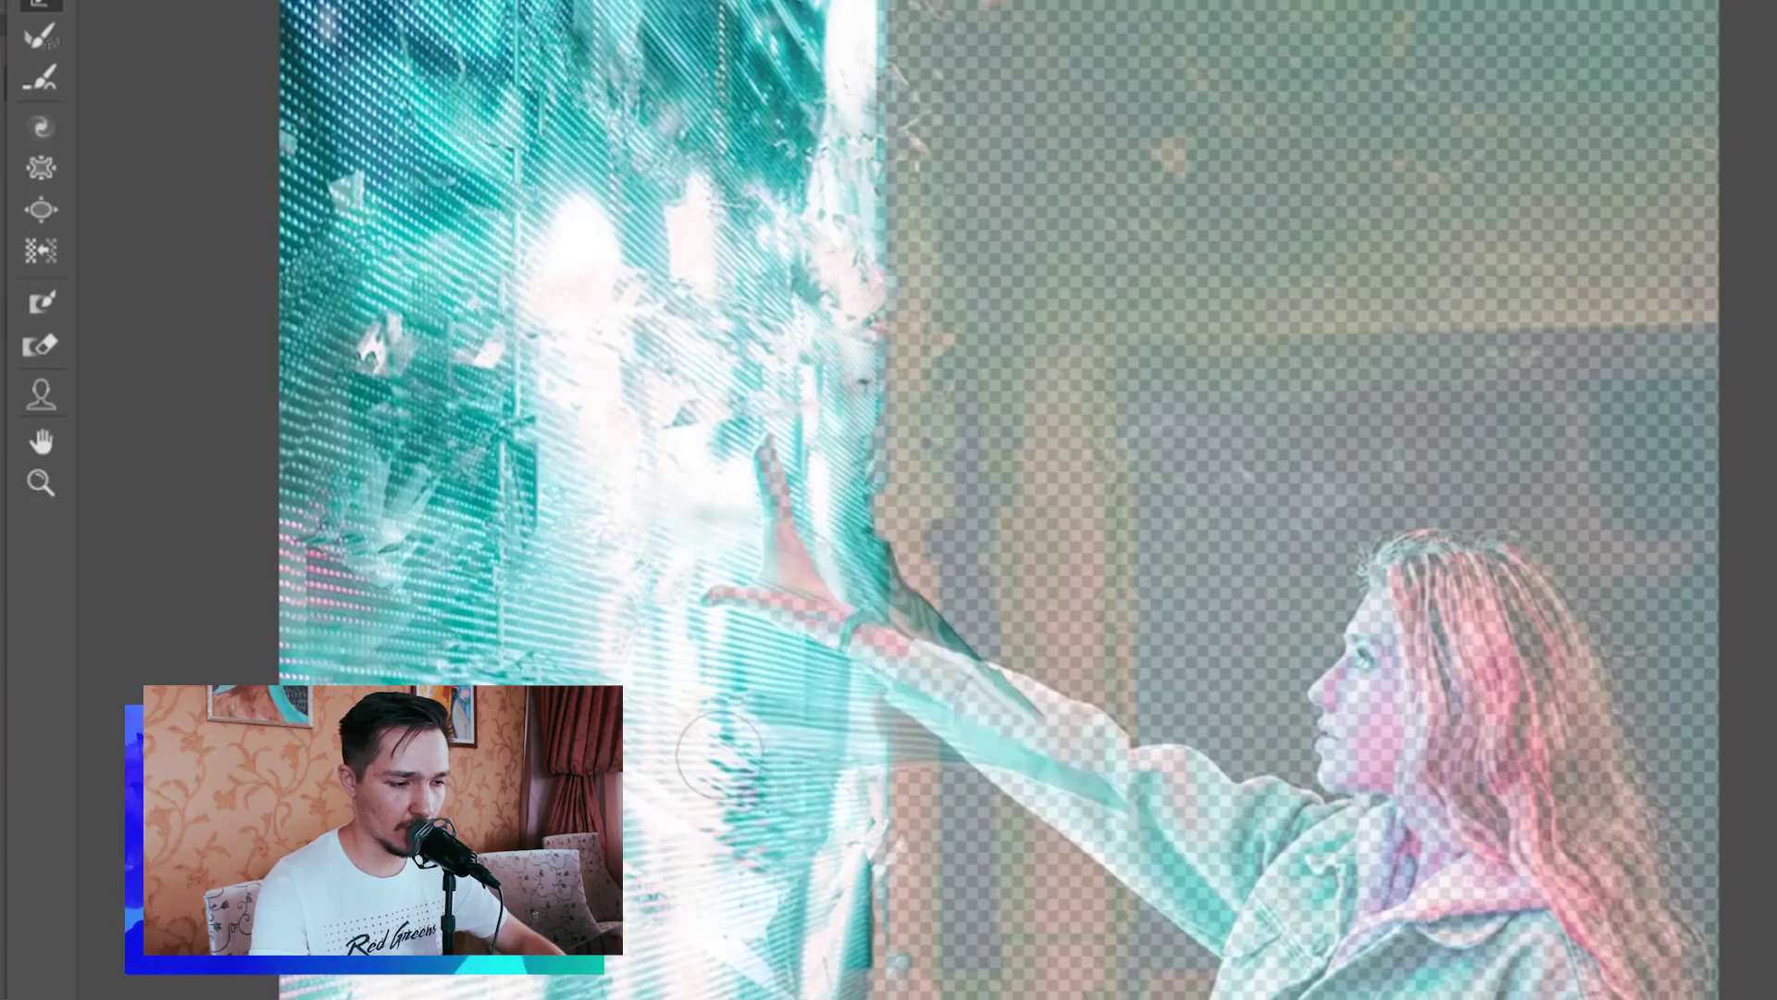
mouse_move(707, 488)
mouse_down()
mouse_move(1137, 789)
mouse_move(1341, 822)
mouse_move(1240, 786)
mouse_move(981, 815)
mouse_move(1046, 833)
mouse_move(1018, 815)
mouse_up()
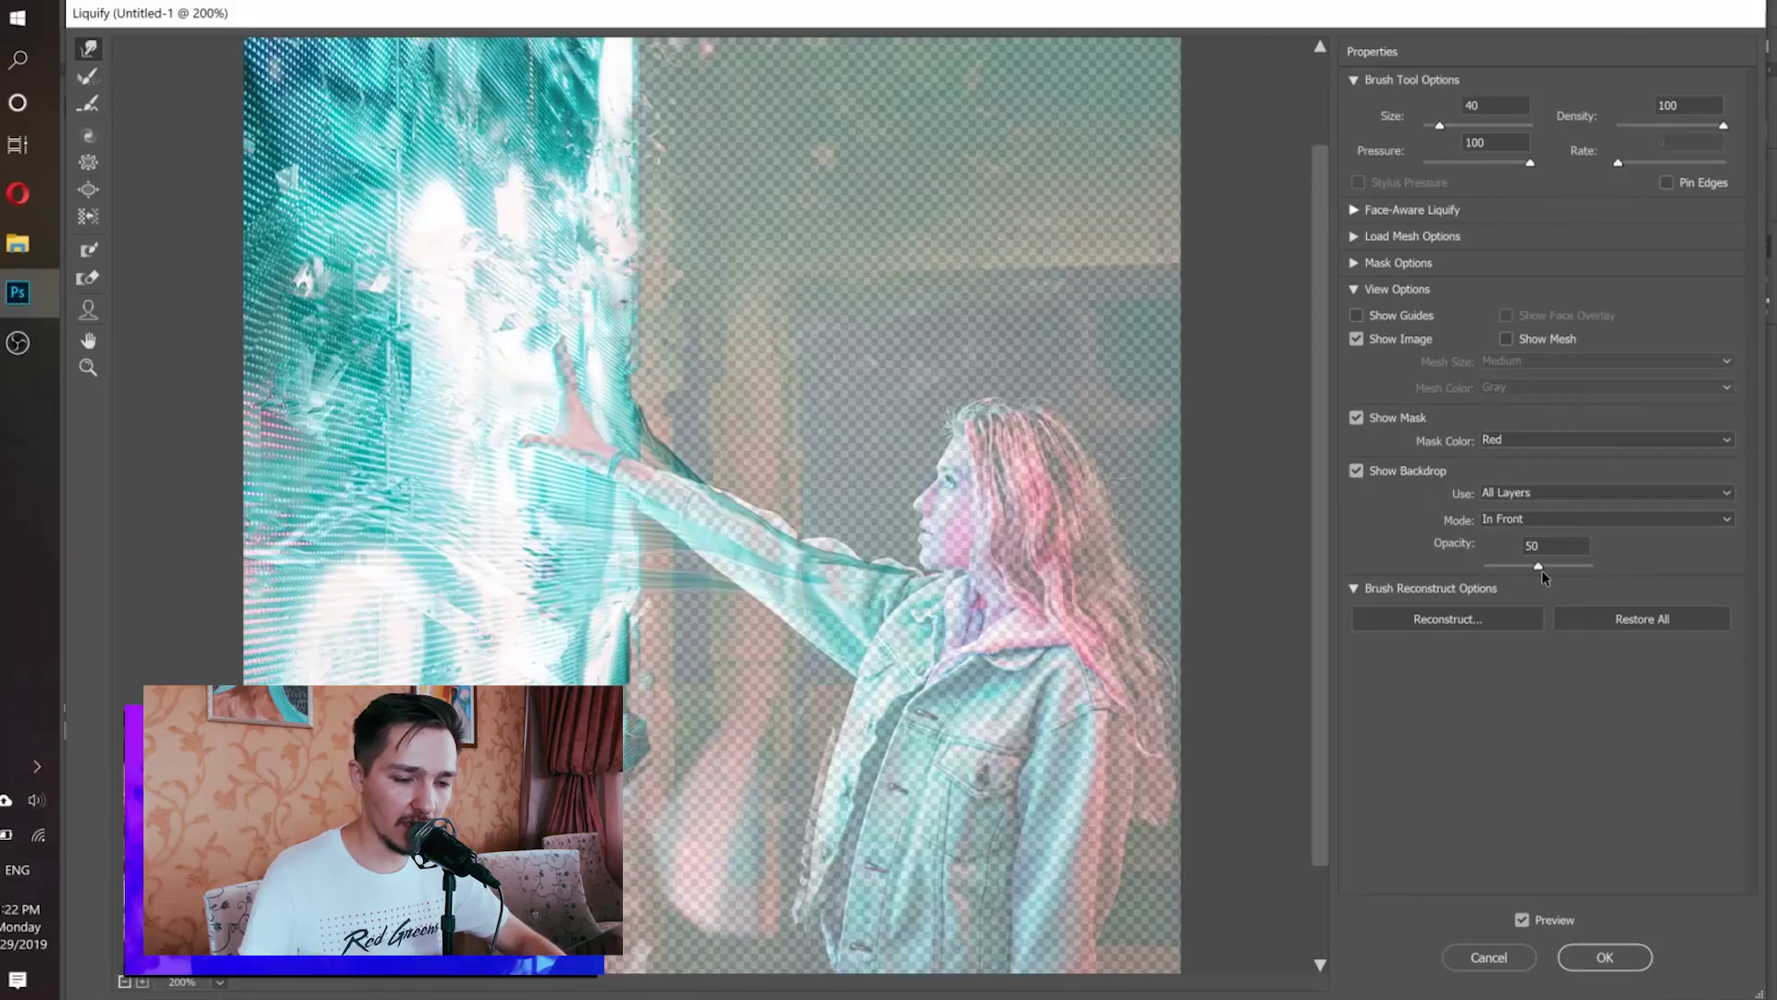
- Switch the Liquify backdrop mode to Behind and raise its opacity to 100
mouse_move(1557, 566)
mouse_down()
mouse_move(1598, 566)
mouse_move(1536, 567)
mouse_up()
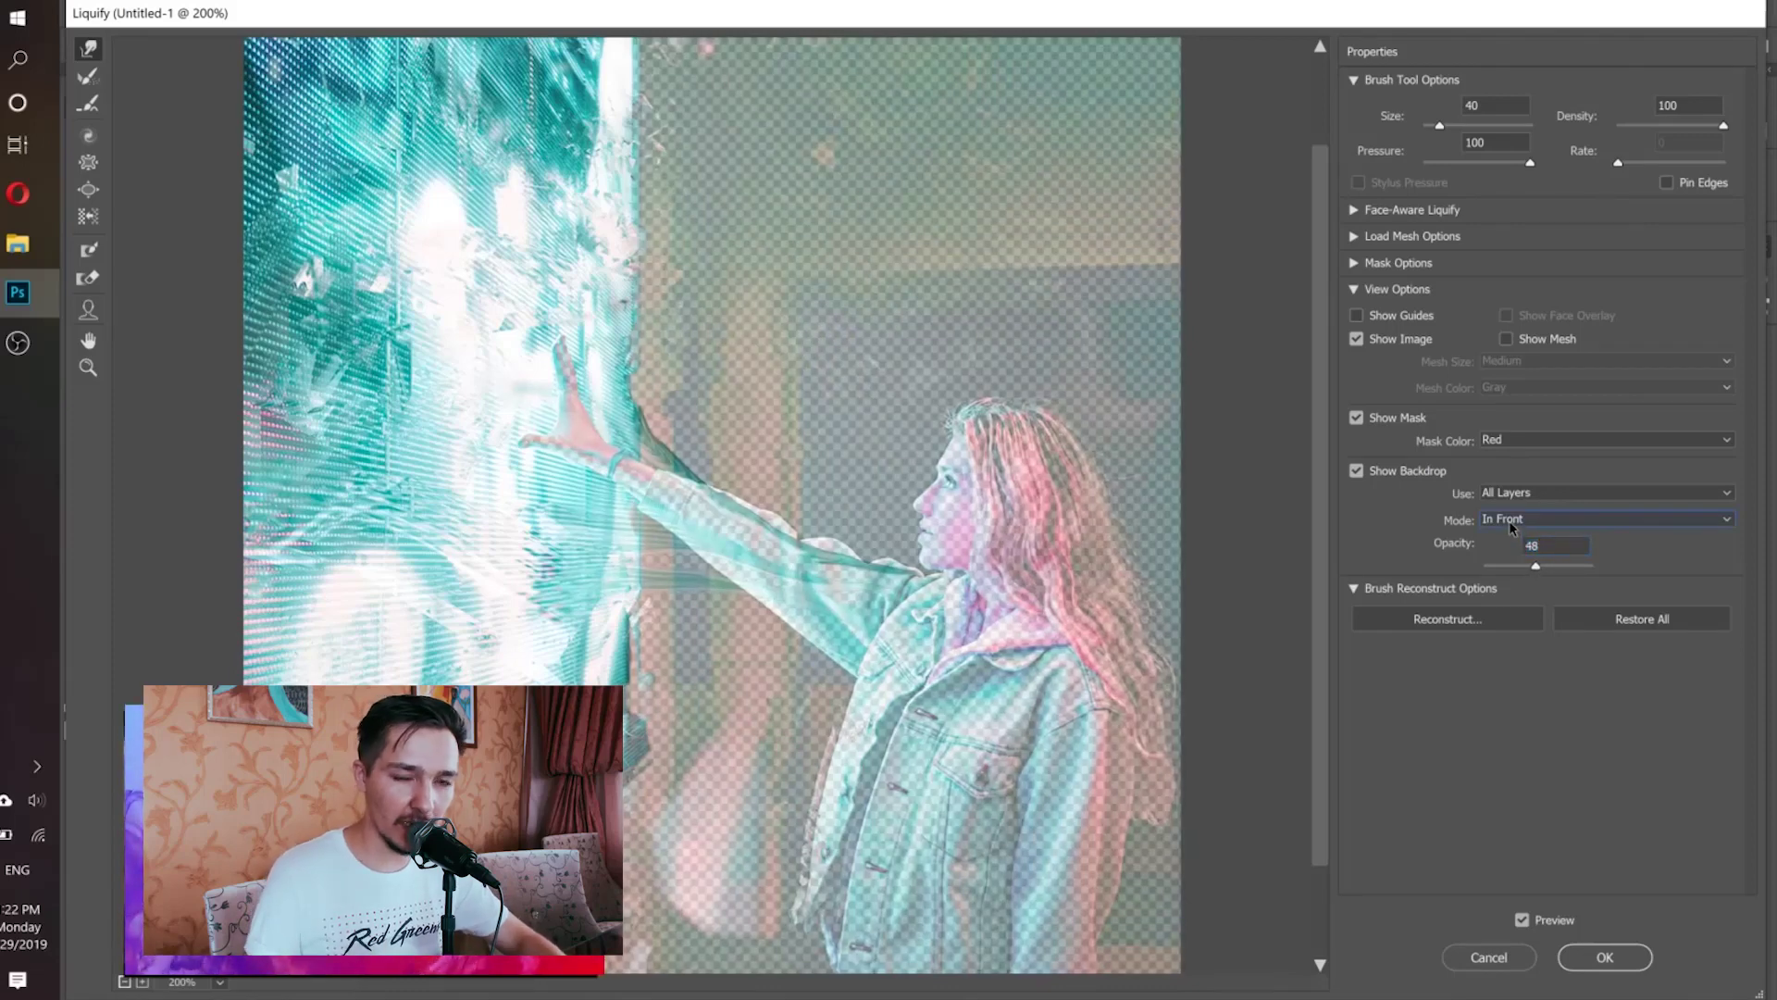
click(1508, 520)
click(1516, 546)
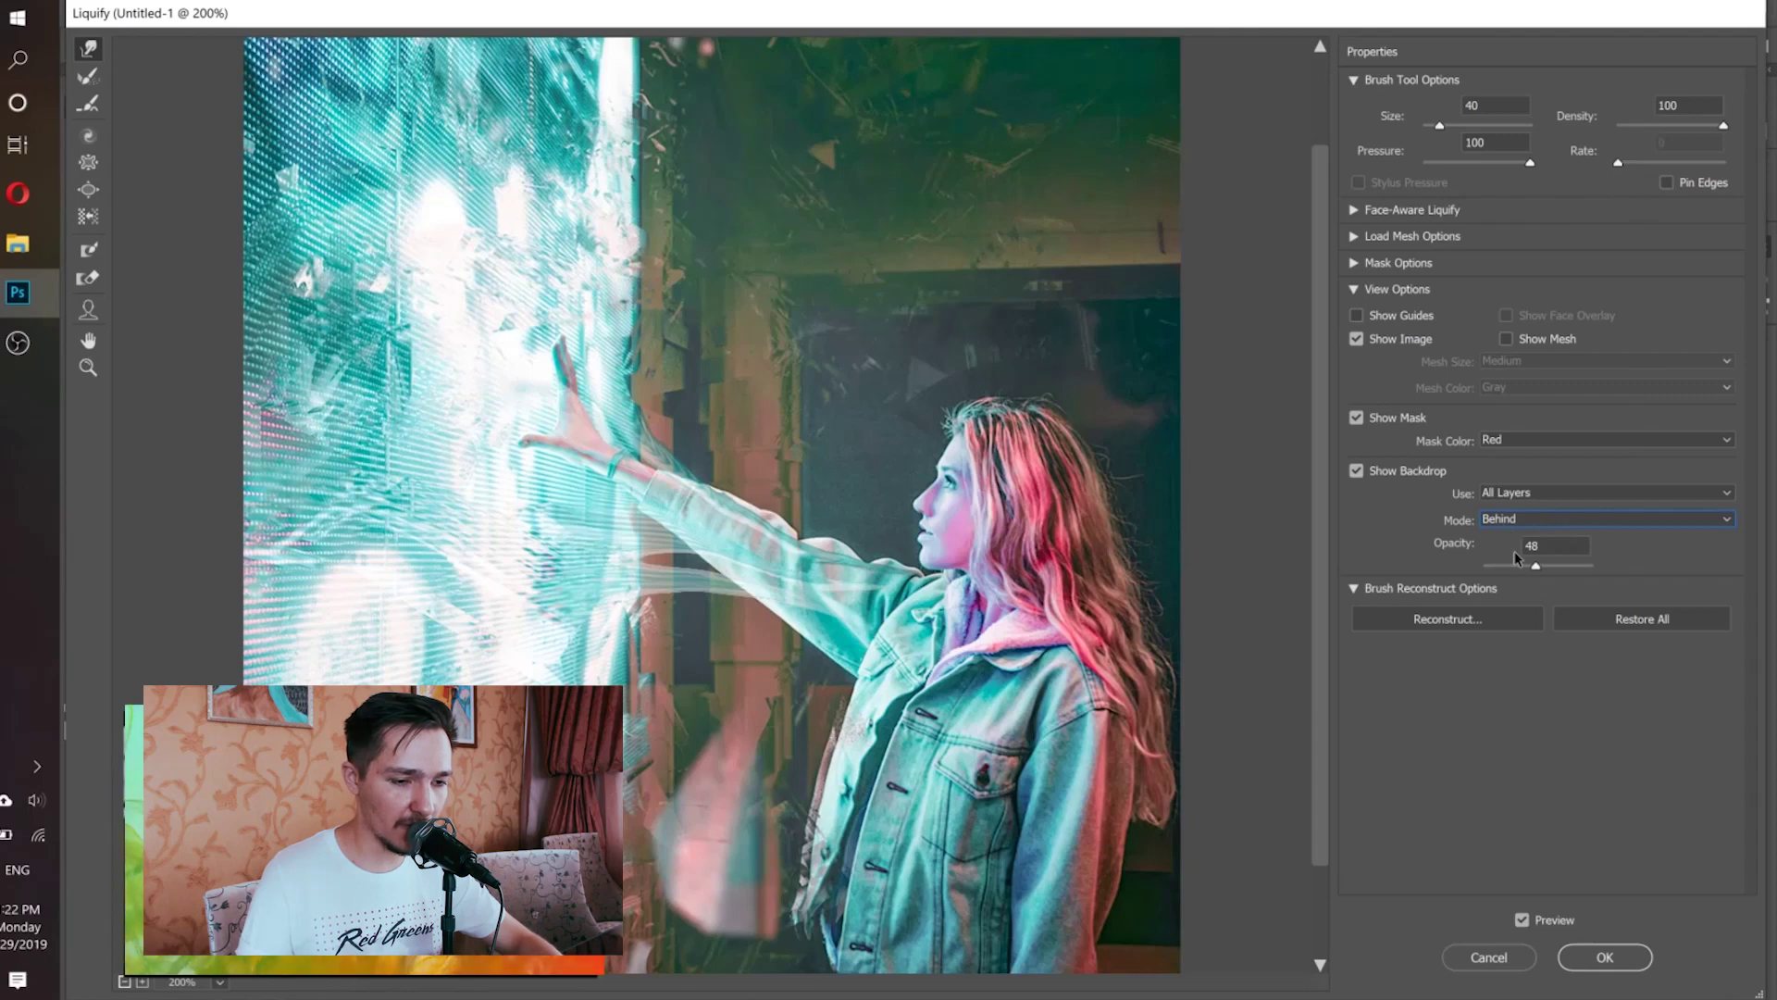
drag(1535, 565, 1621, 579)
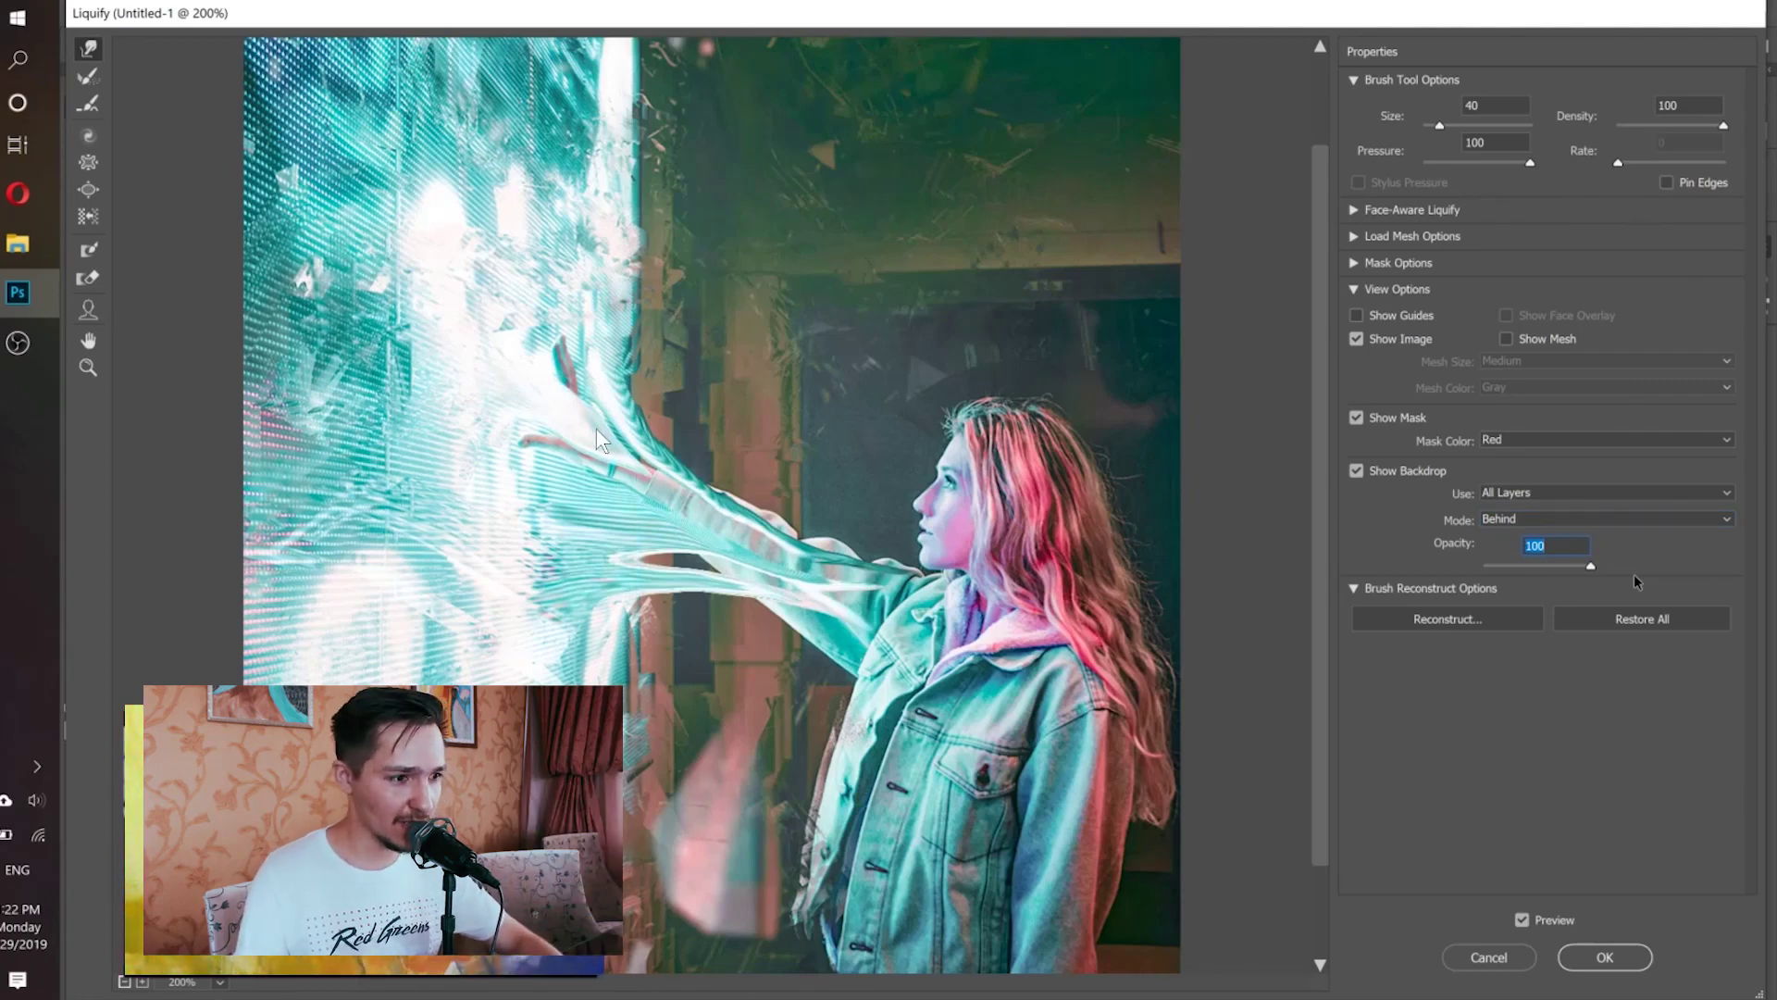
- Pull several pointed spikes out of the screen's edge towards the woman and apply the Liquify filter
key(ctrl+minus)
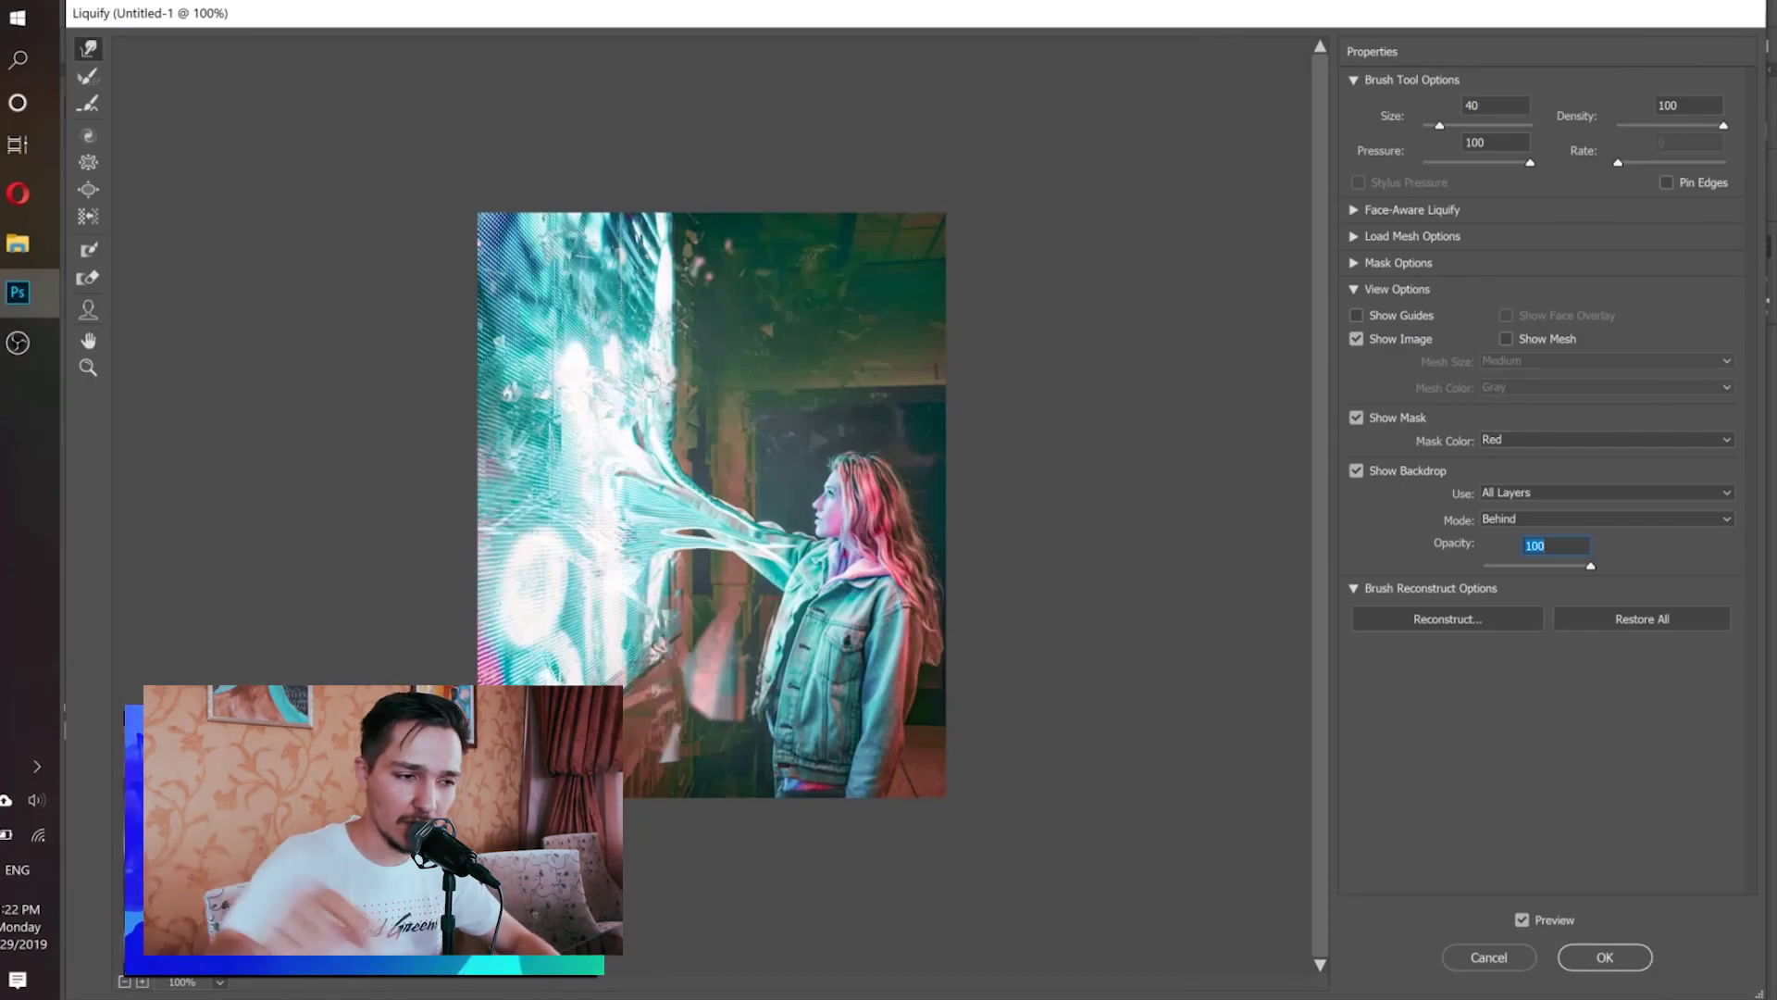
drag(650, 356, 766, 425)
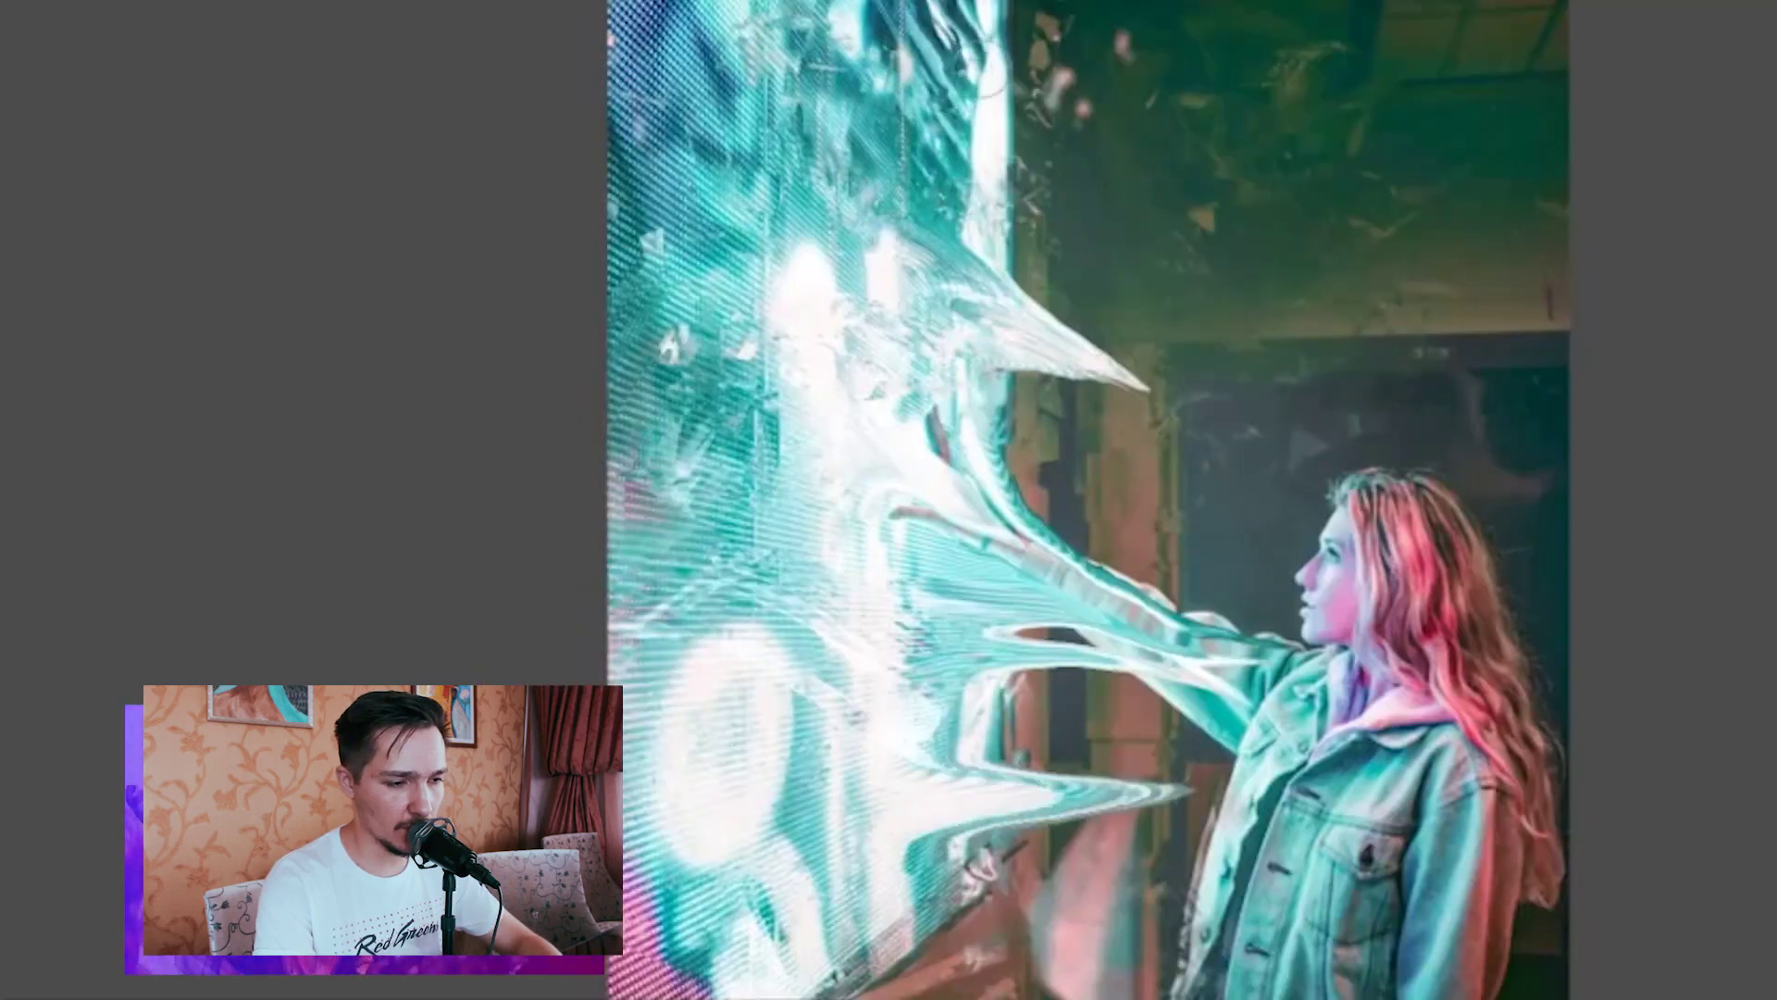
drag(1018, 121, 1188, 220)
drag(982, 199, 1078, 242)
drag(972, 388, 1046, 425)
drag(962, 648, 880, 523)
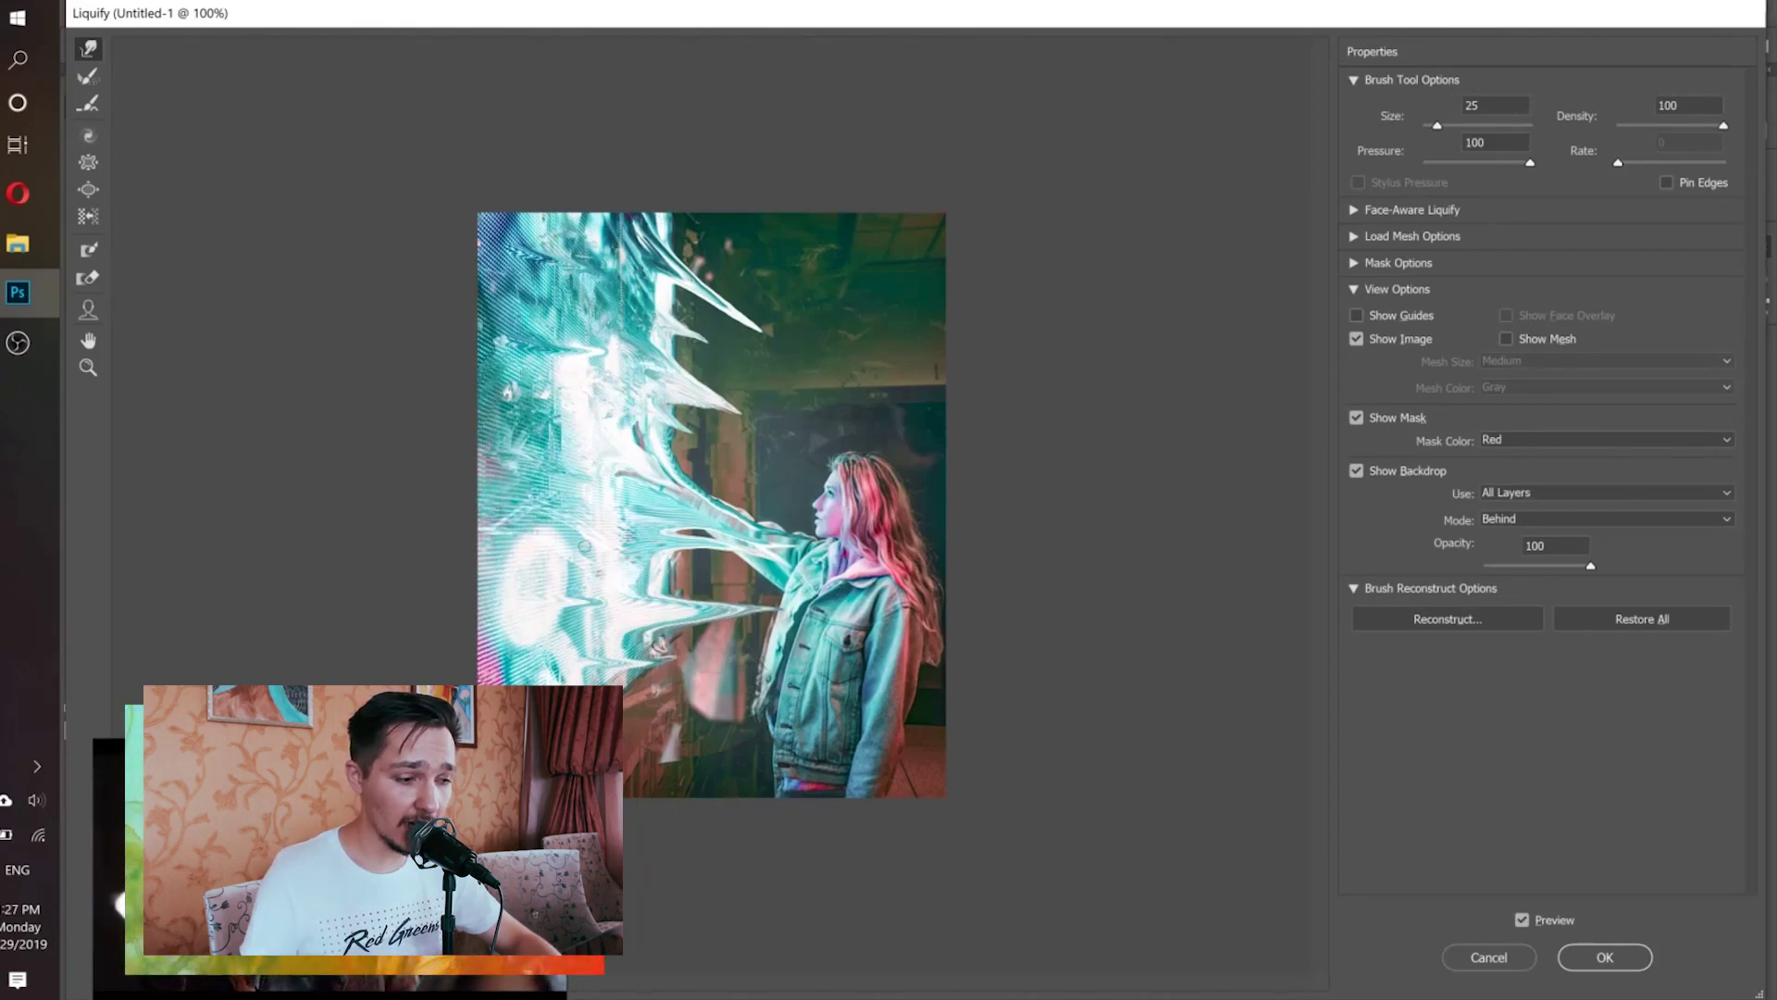
click(1599, 965)
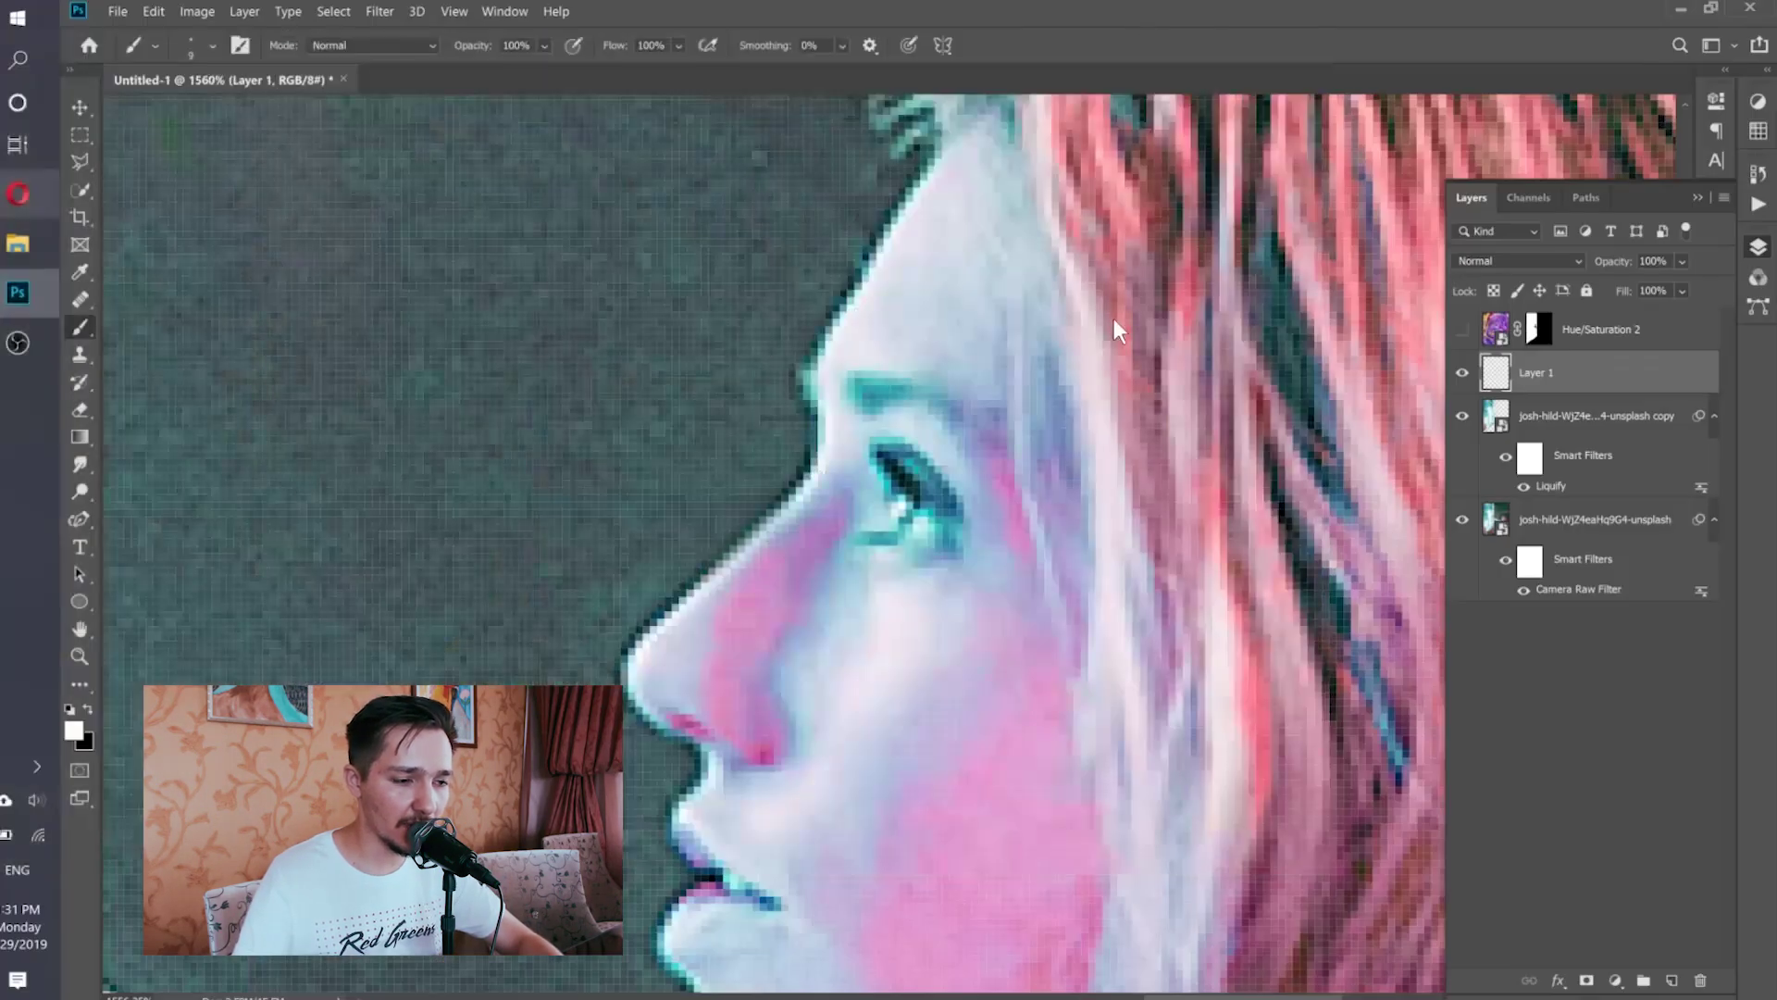
- Paint the woman's eye white on Layer 1 with a very small brush
key(bracketleft)
key(bracketleft)
key(bracketleft)
key(bracketleft)
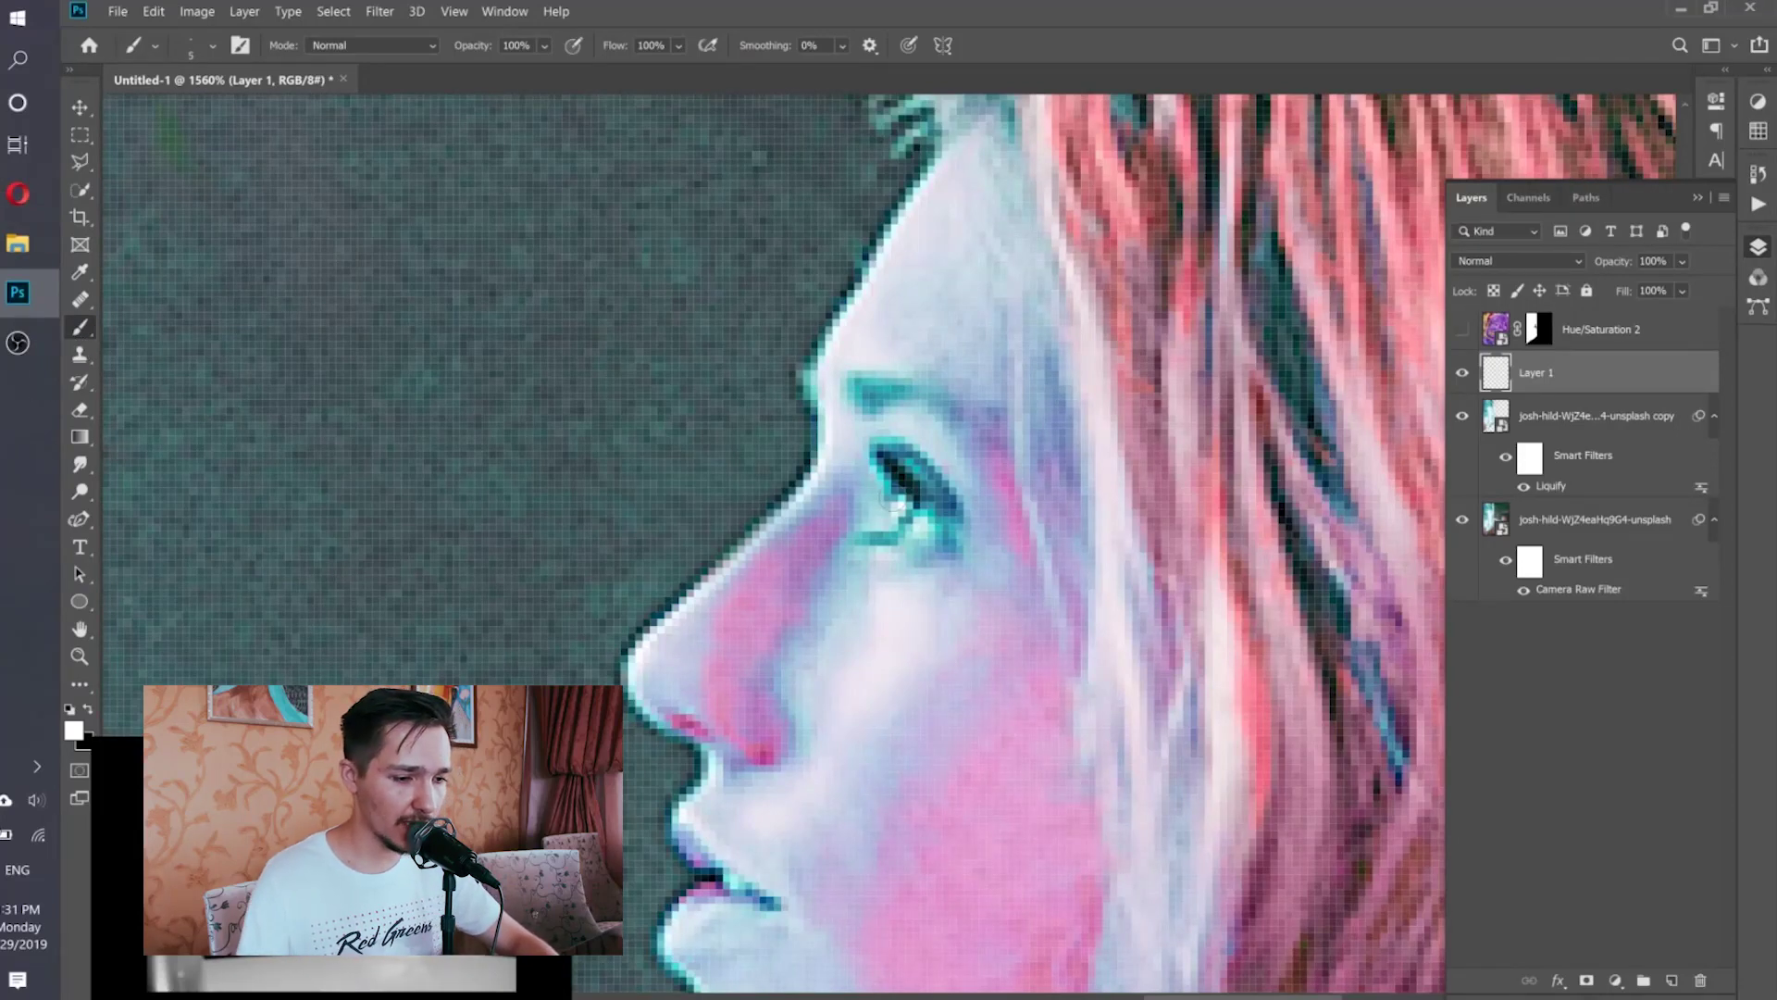
alt+right_click(893, 505)
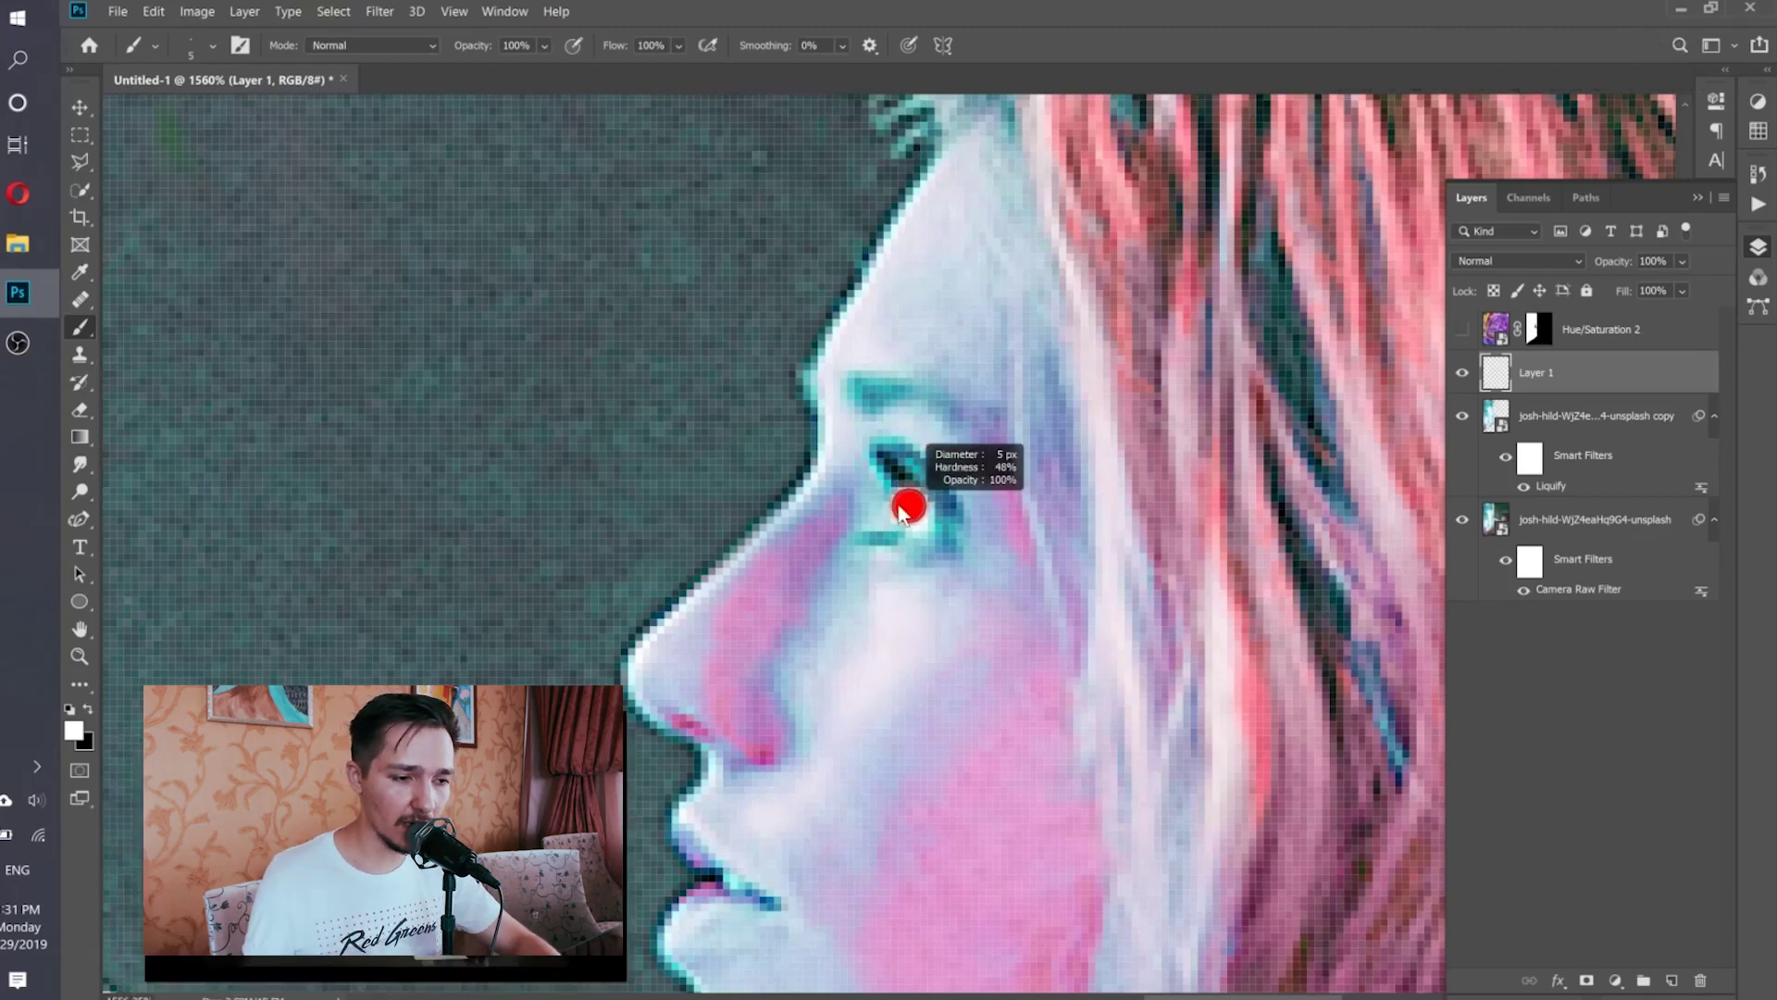
click(910, 512)
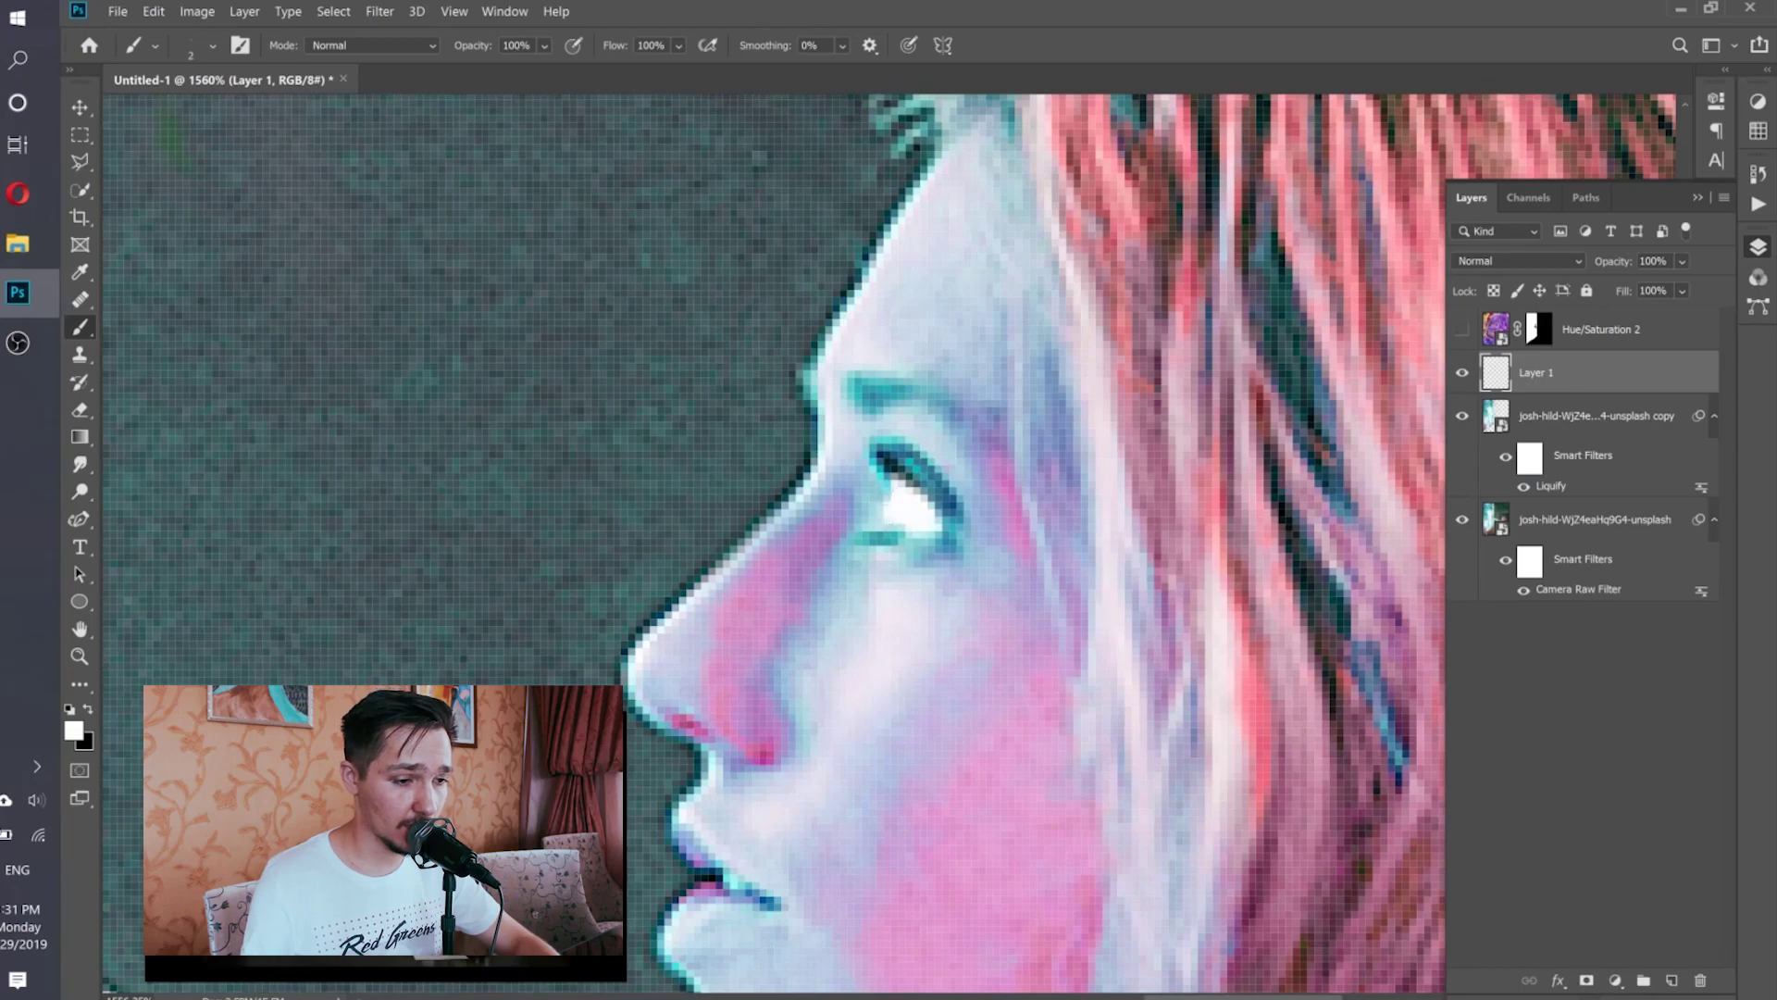
key(ctrl+0)
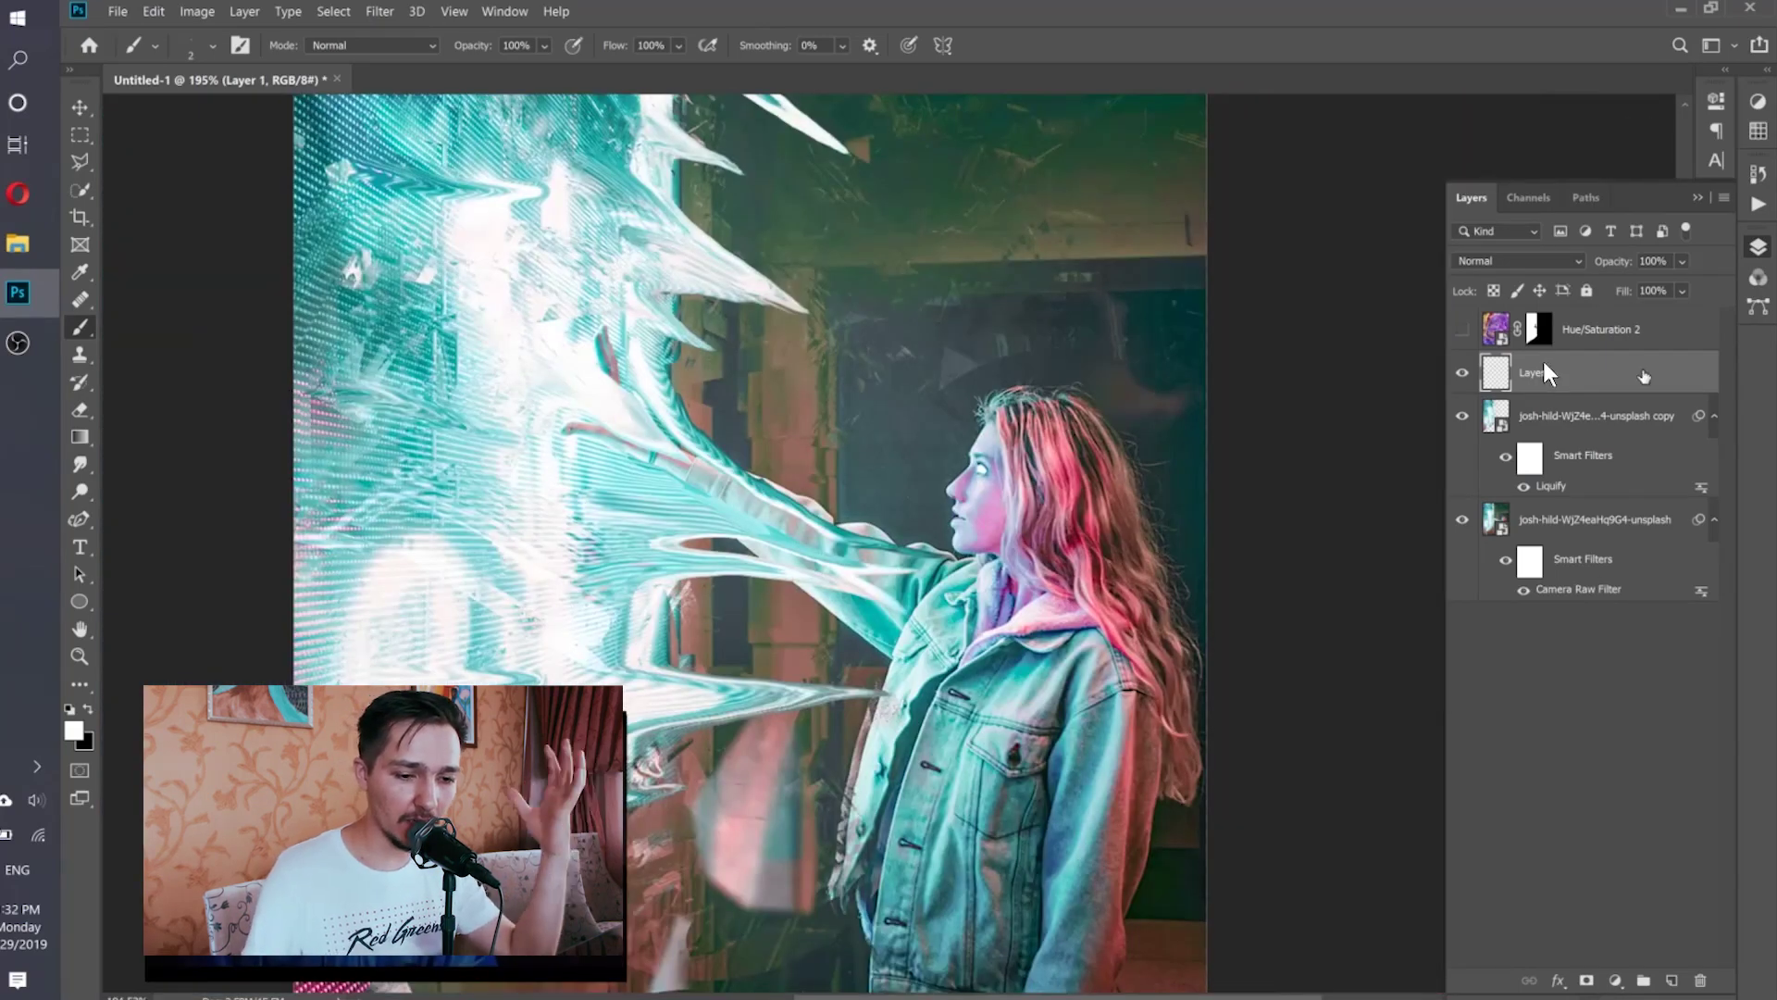
- Convert Layer 1 with the painted eye to a smart object and add an Outer Glow effect to it
right_click(1634, 364)
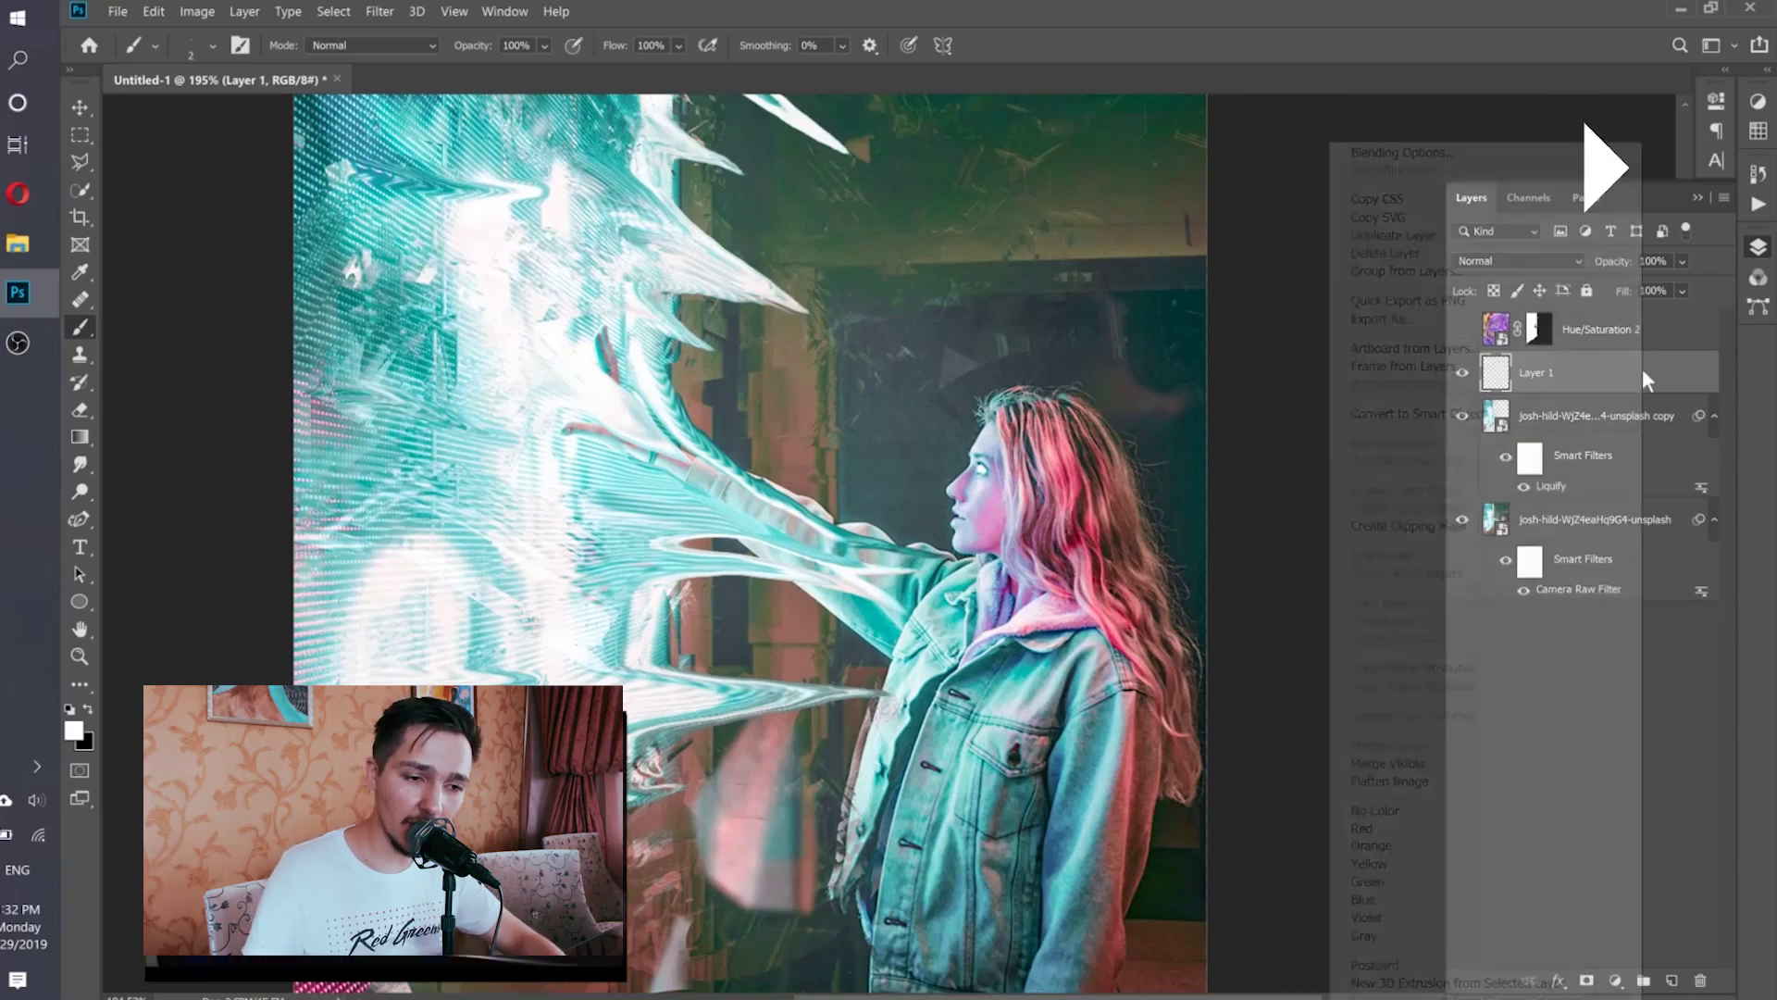
click(1442, 416)
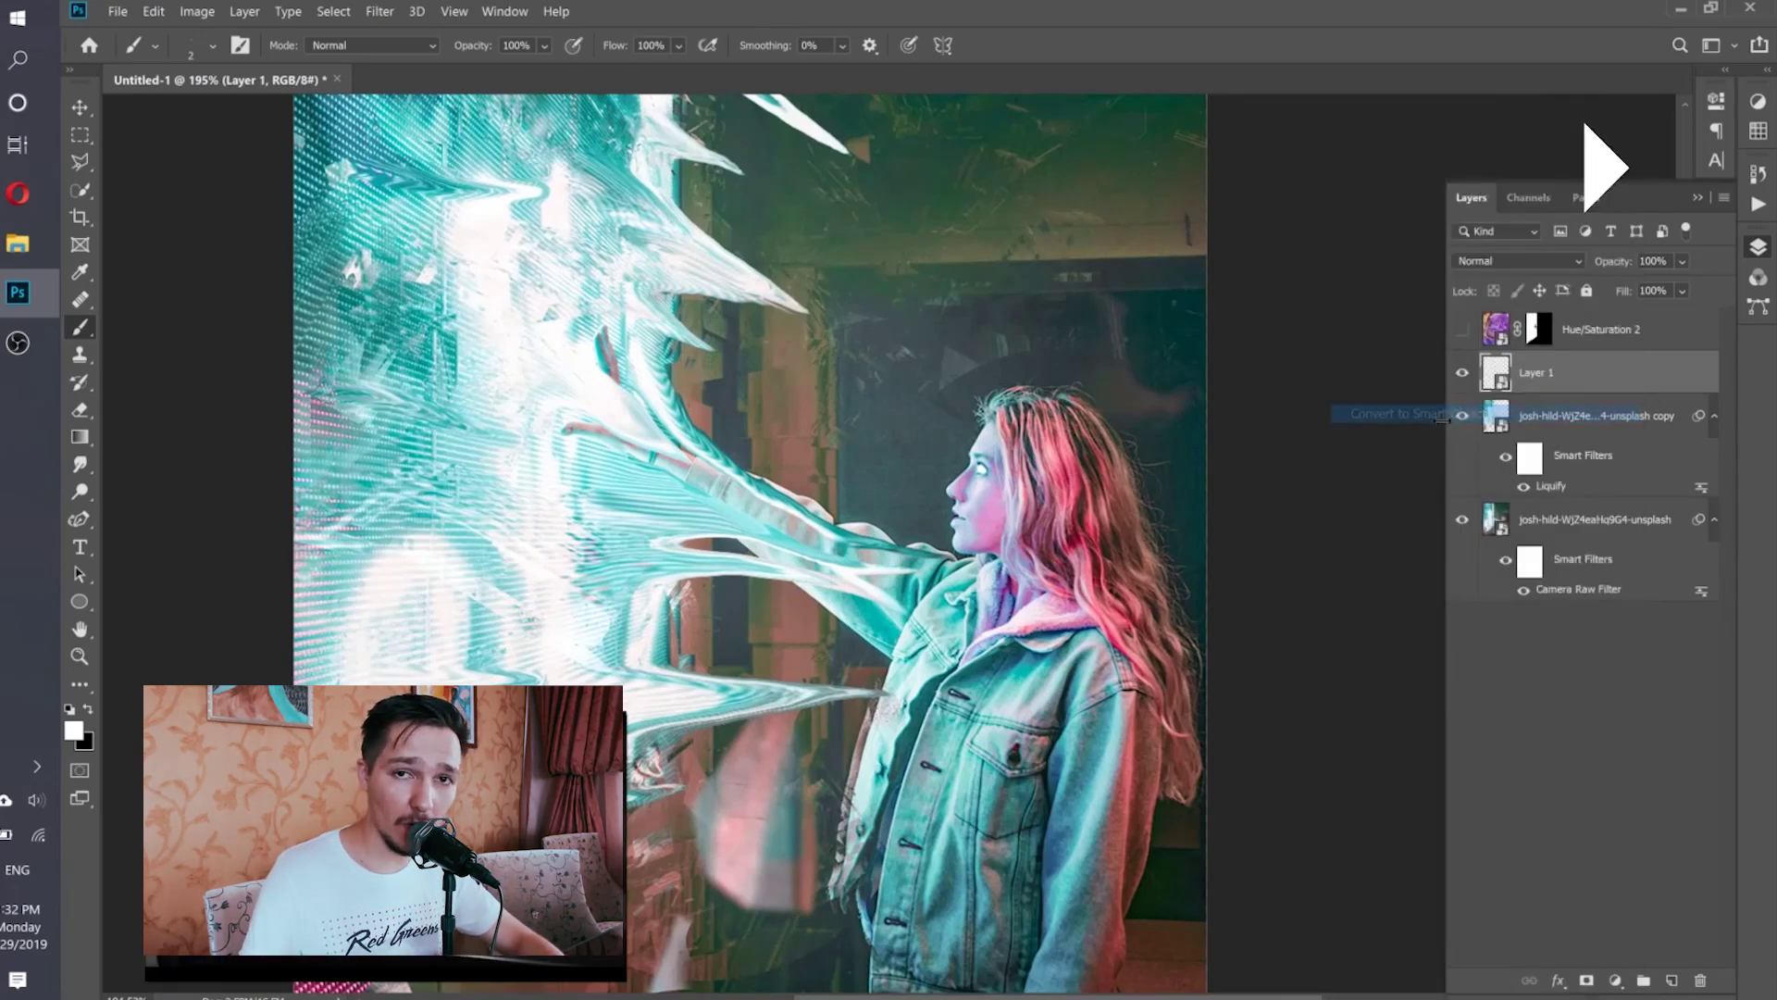
double_click(1611, 372)
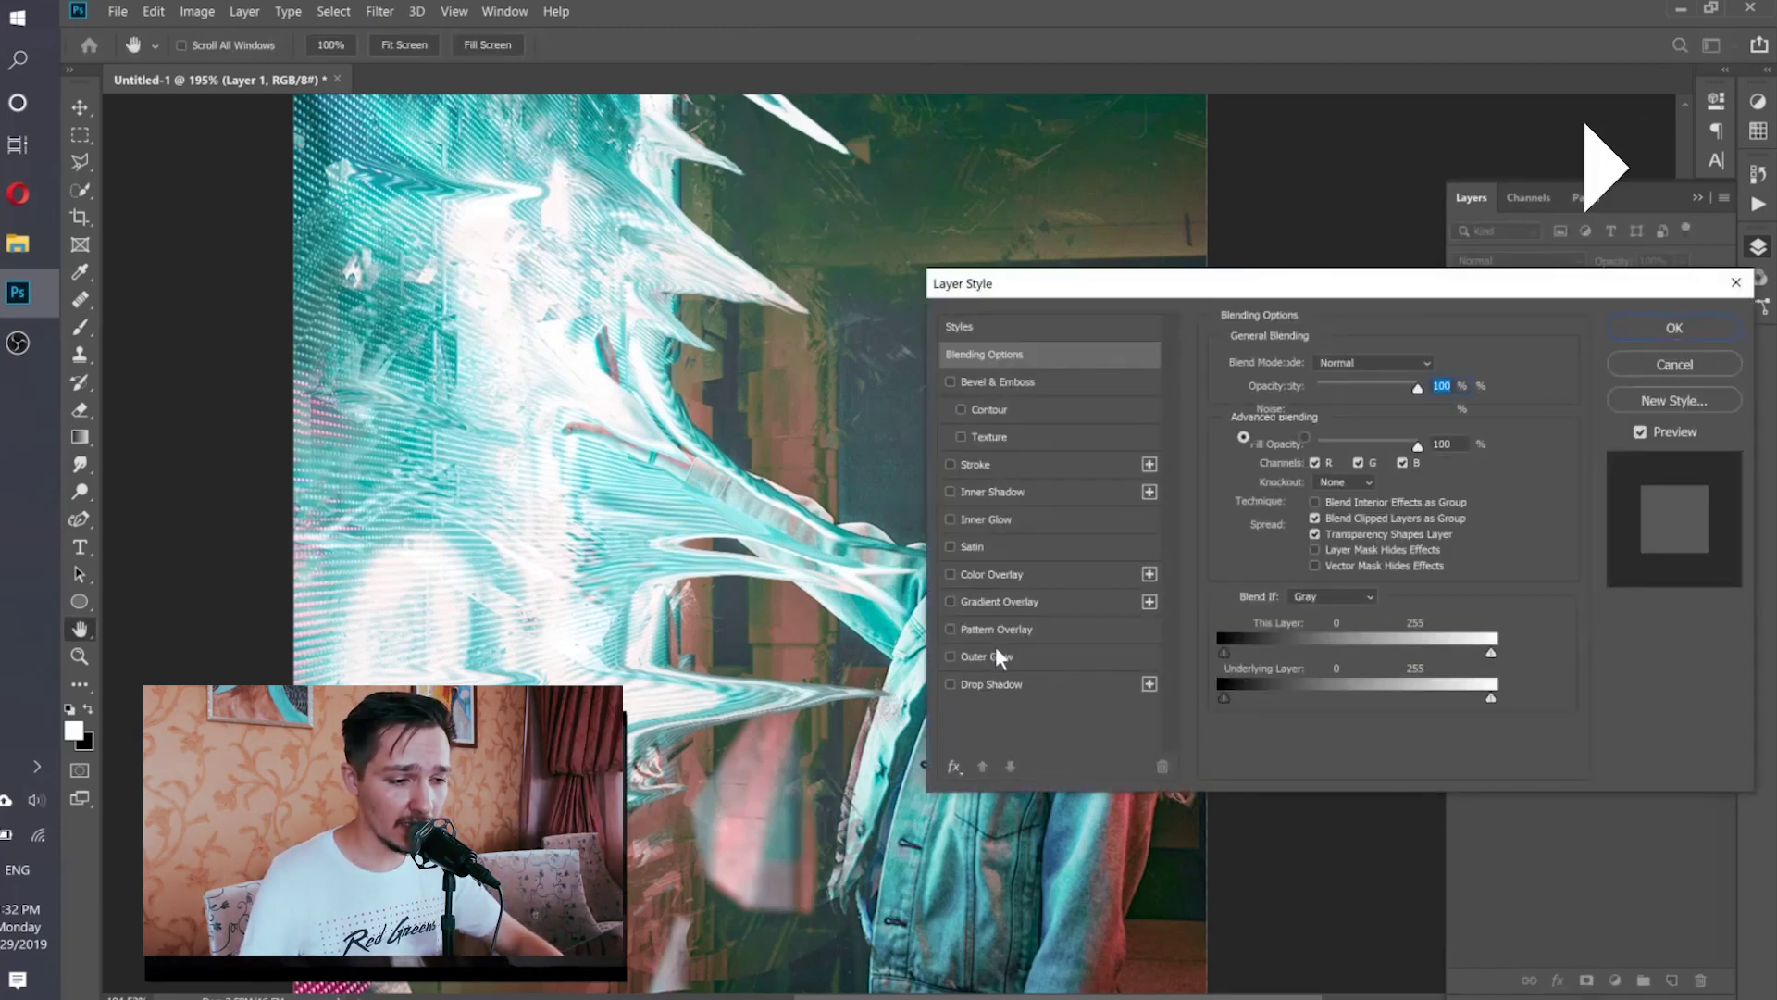
click(998, 655)
drag(1182, 296, 1354, 291)
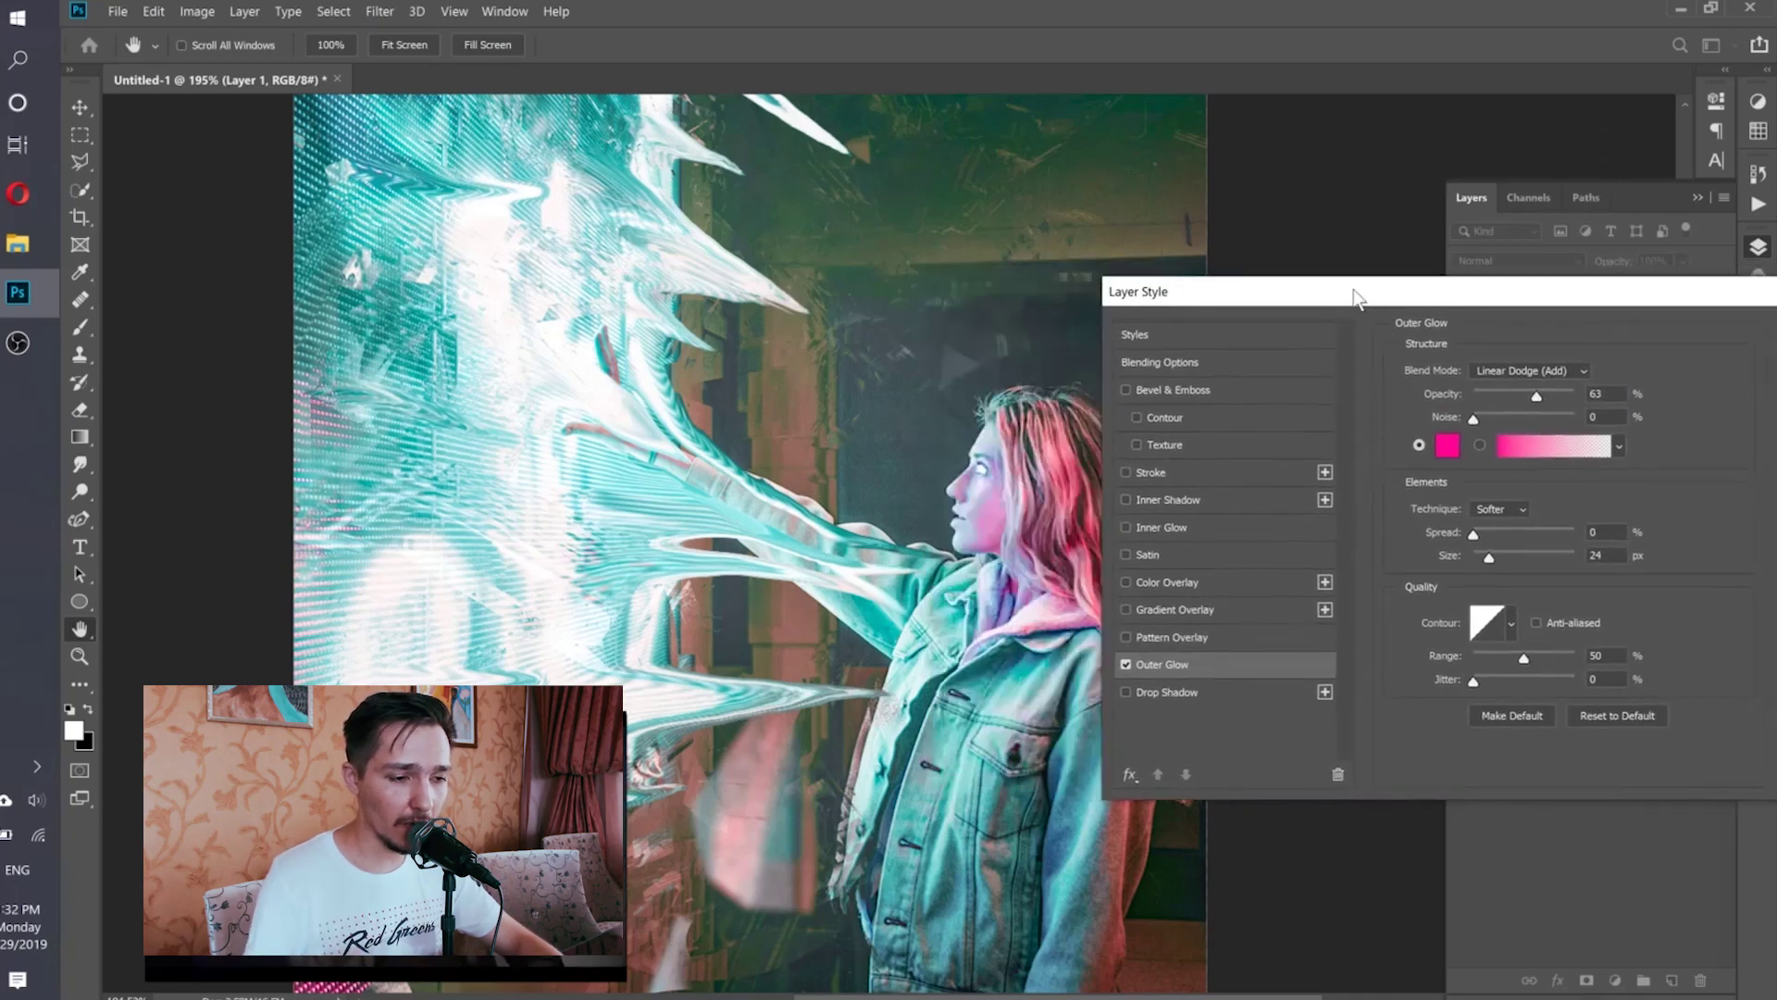
- Set the Outer Glow to Normal blend mode with 100% opacity, 13% spread and 8 px size
click(1505, 366)
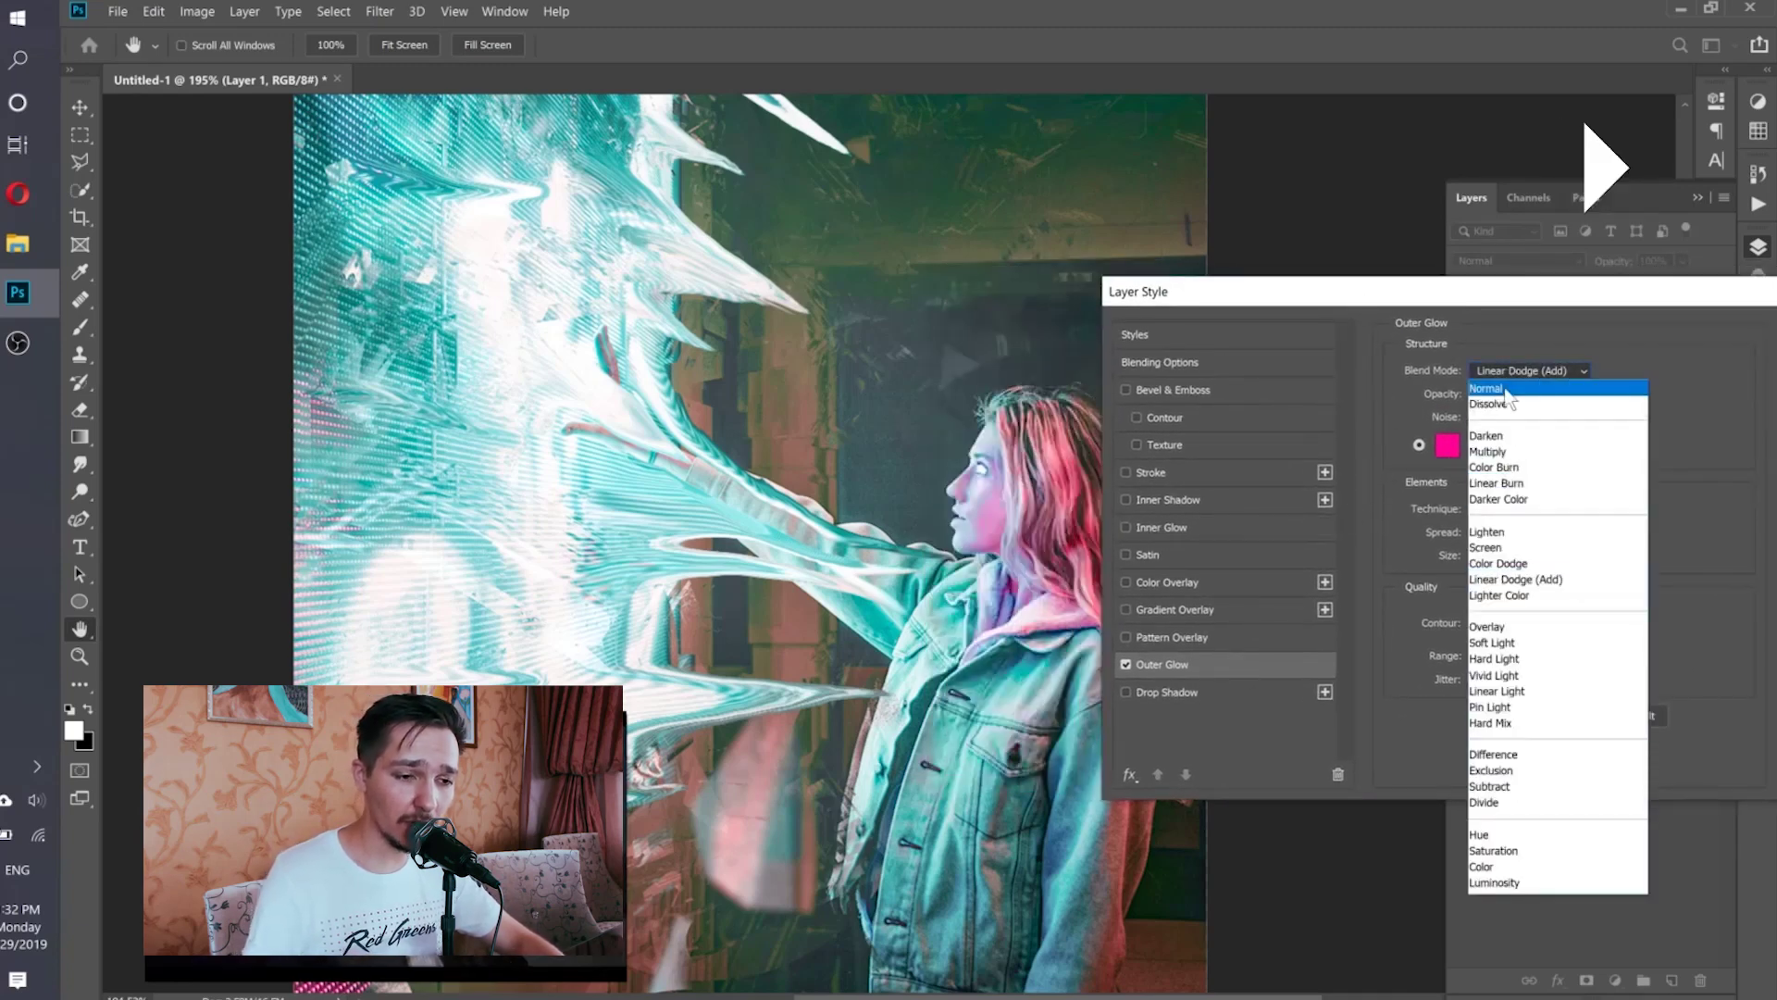
click(1504, 388)
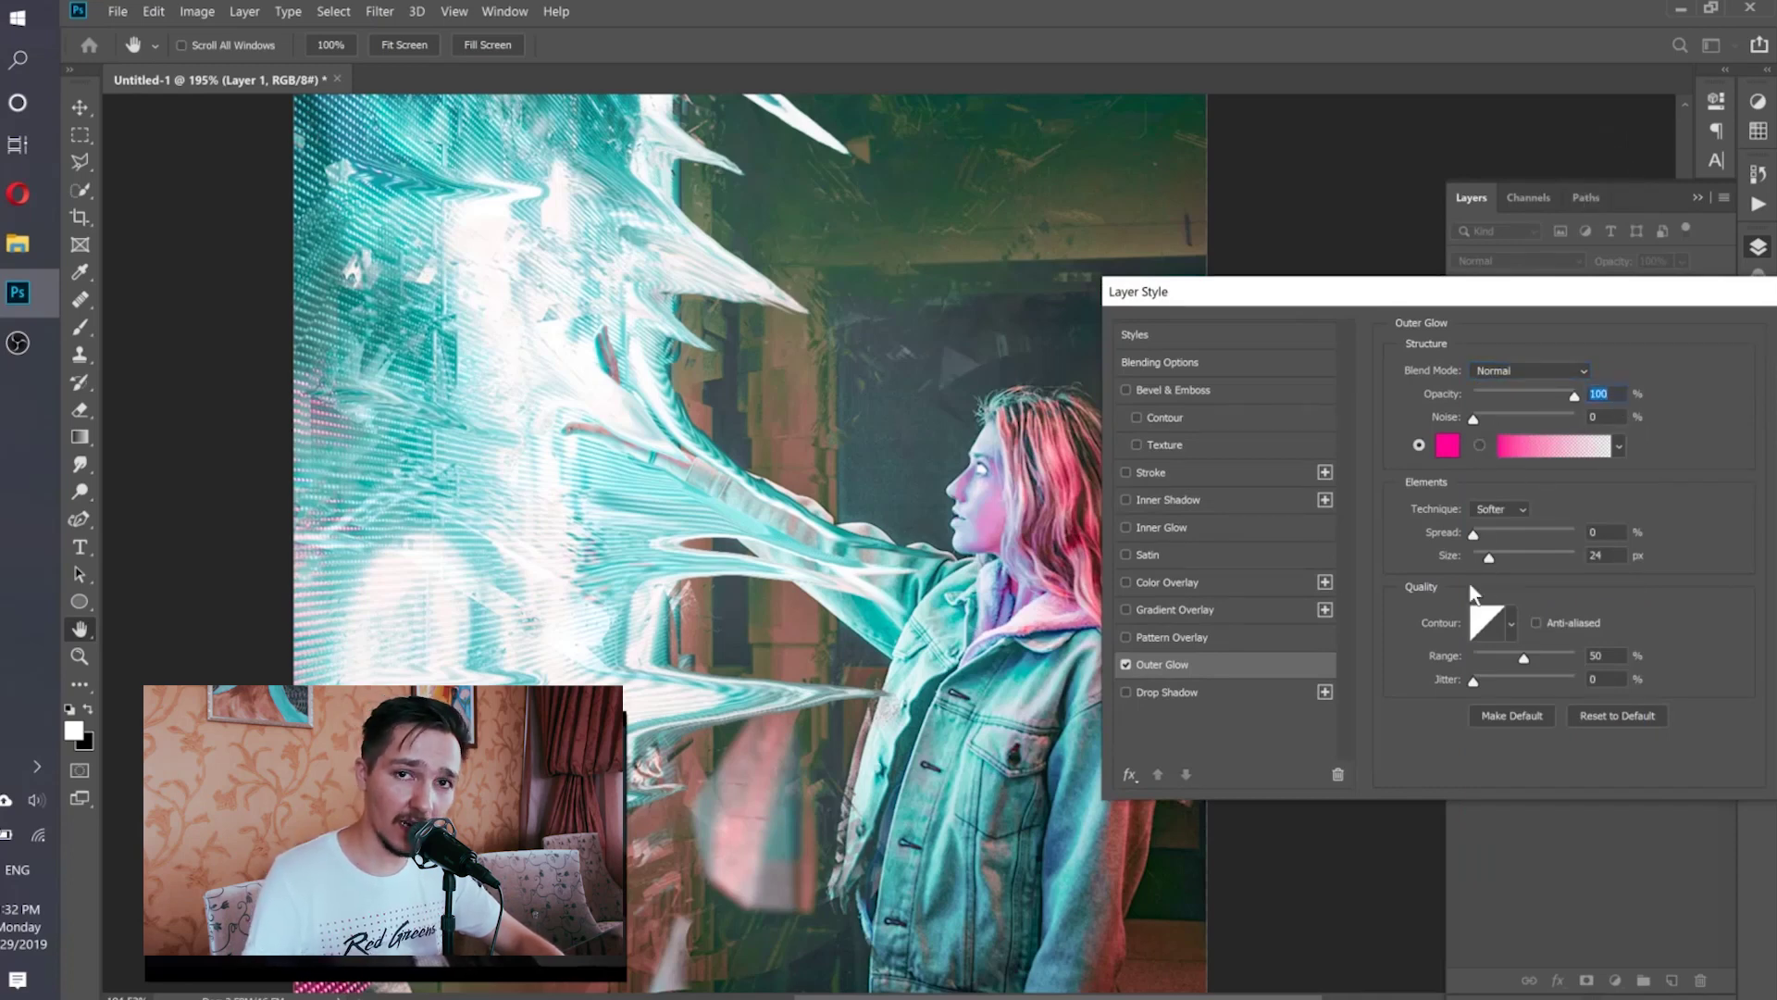
drag(1487, 553, 1487, 535)
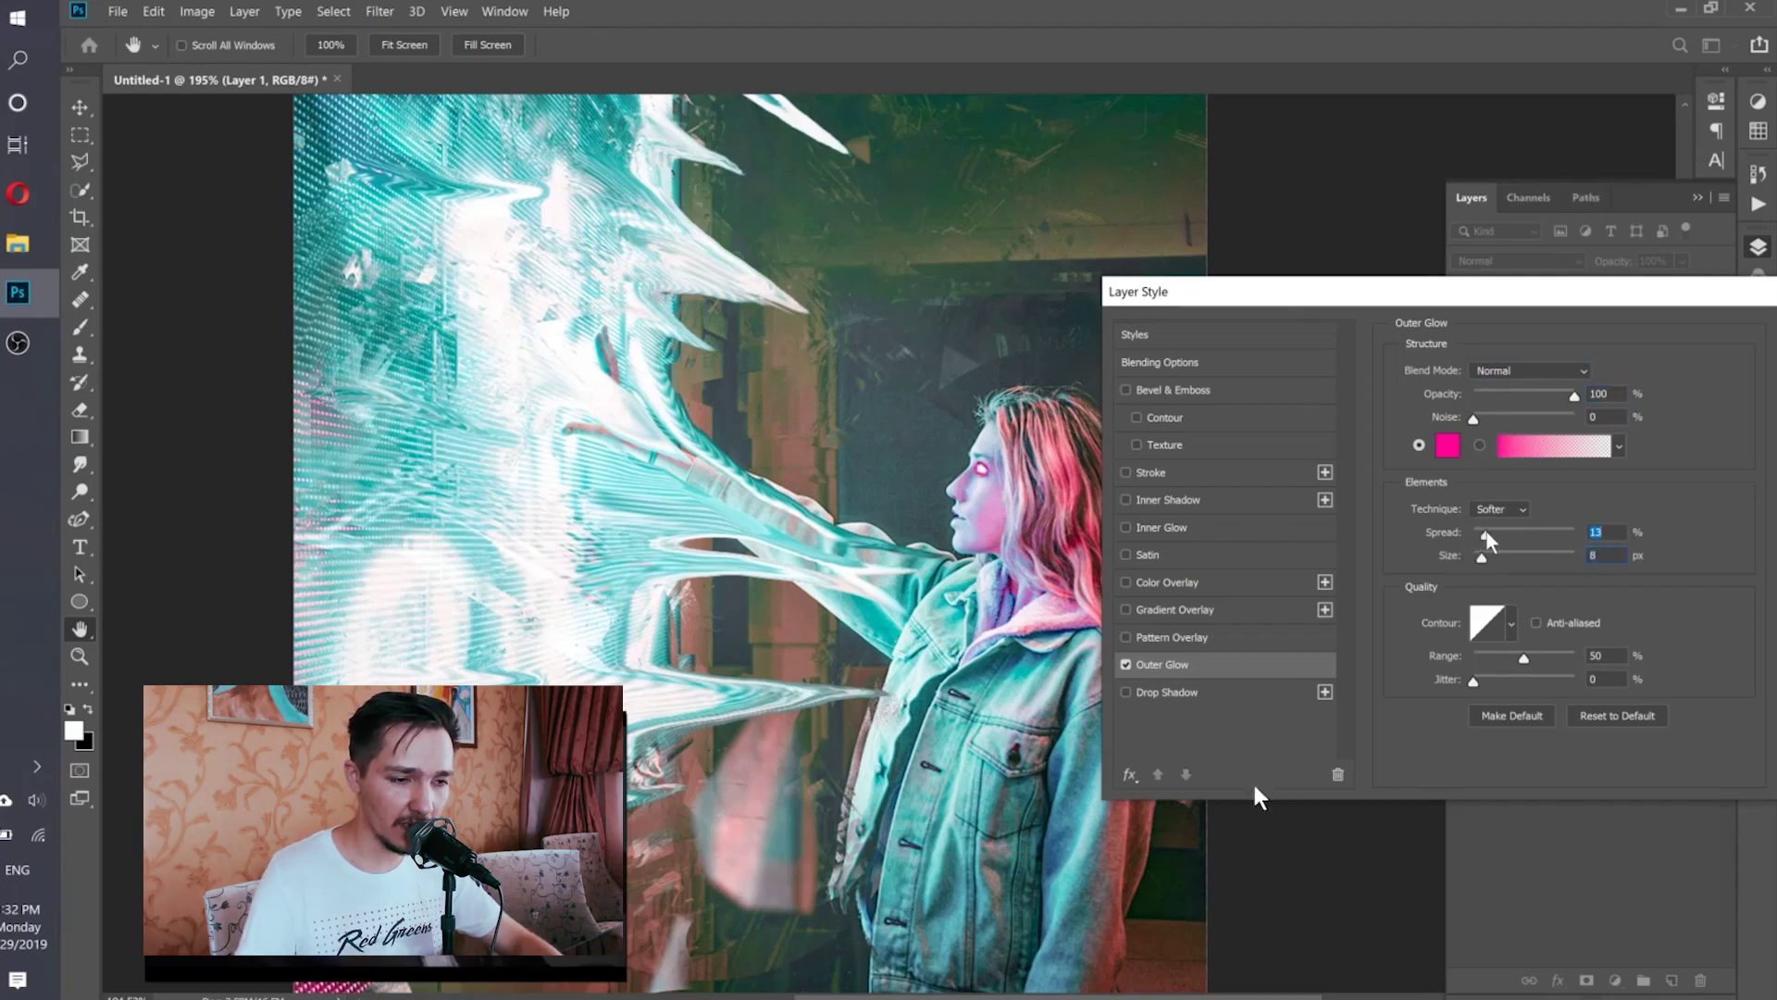
- Change the Outer Glow to white (ffffff) with 8% spread and 21 px size, and apply the layer style
click(1450, 445)
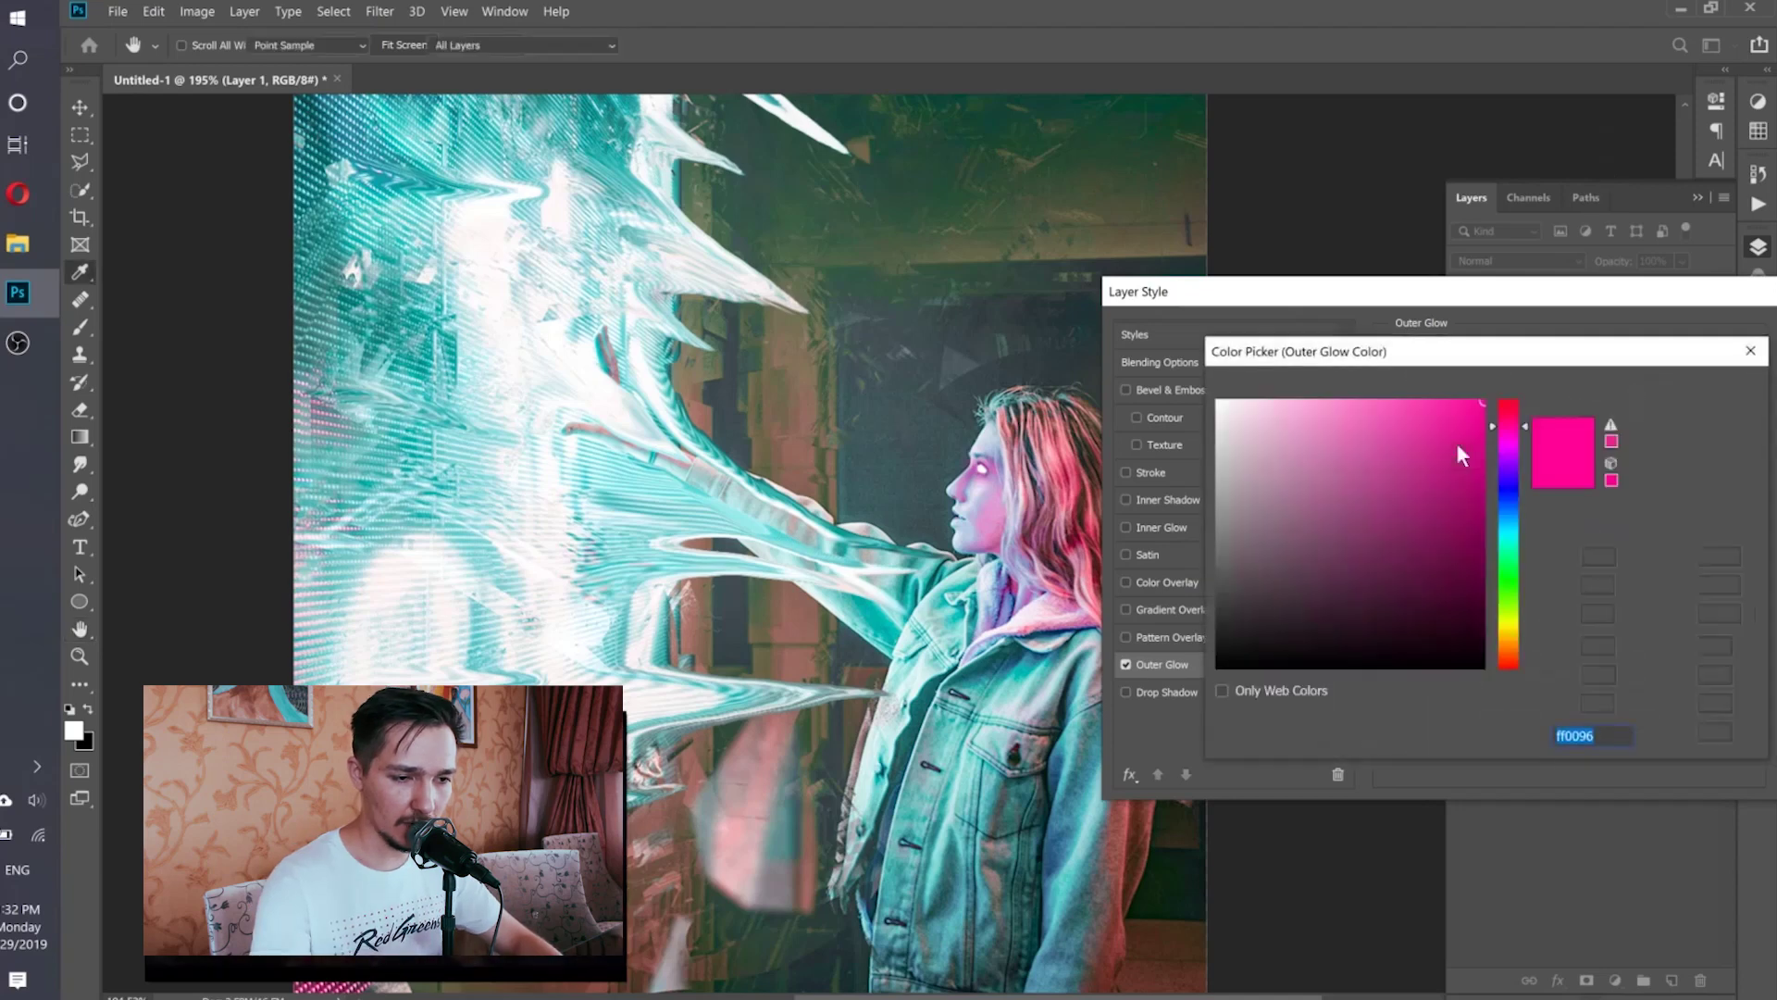
drag(1457, 442, 1140, 359)
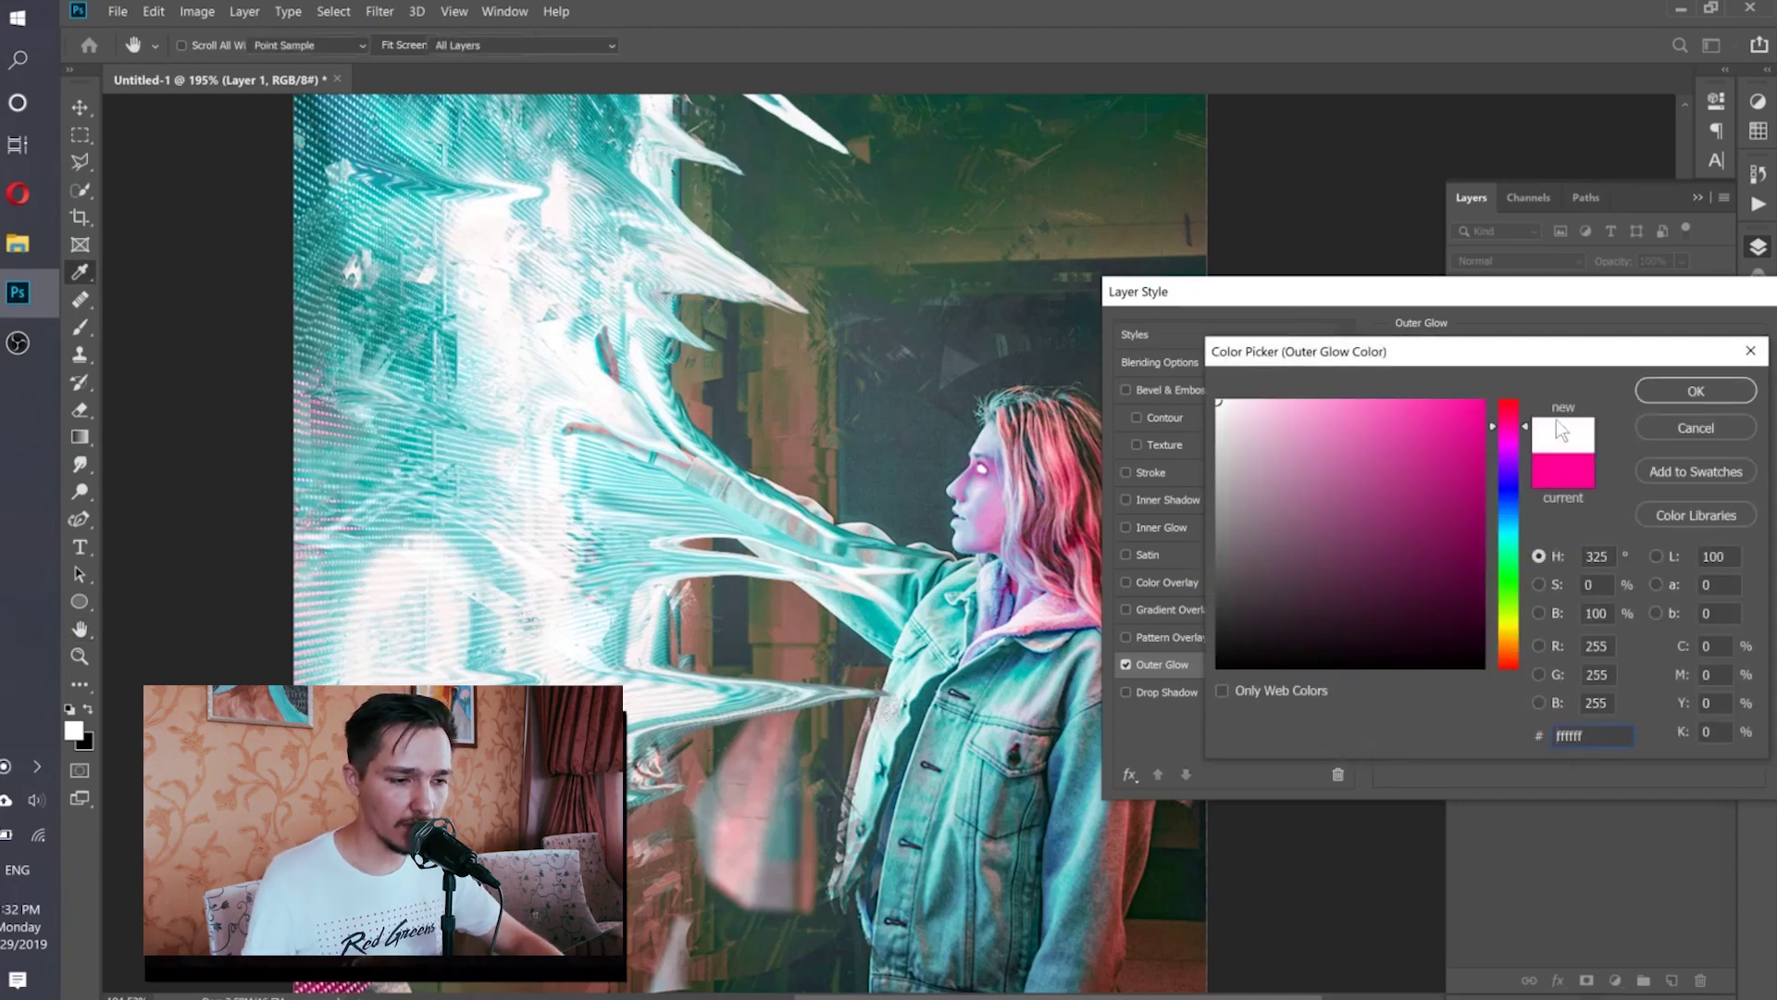
click(1695, 390)
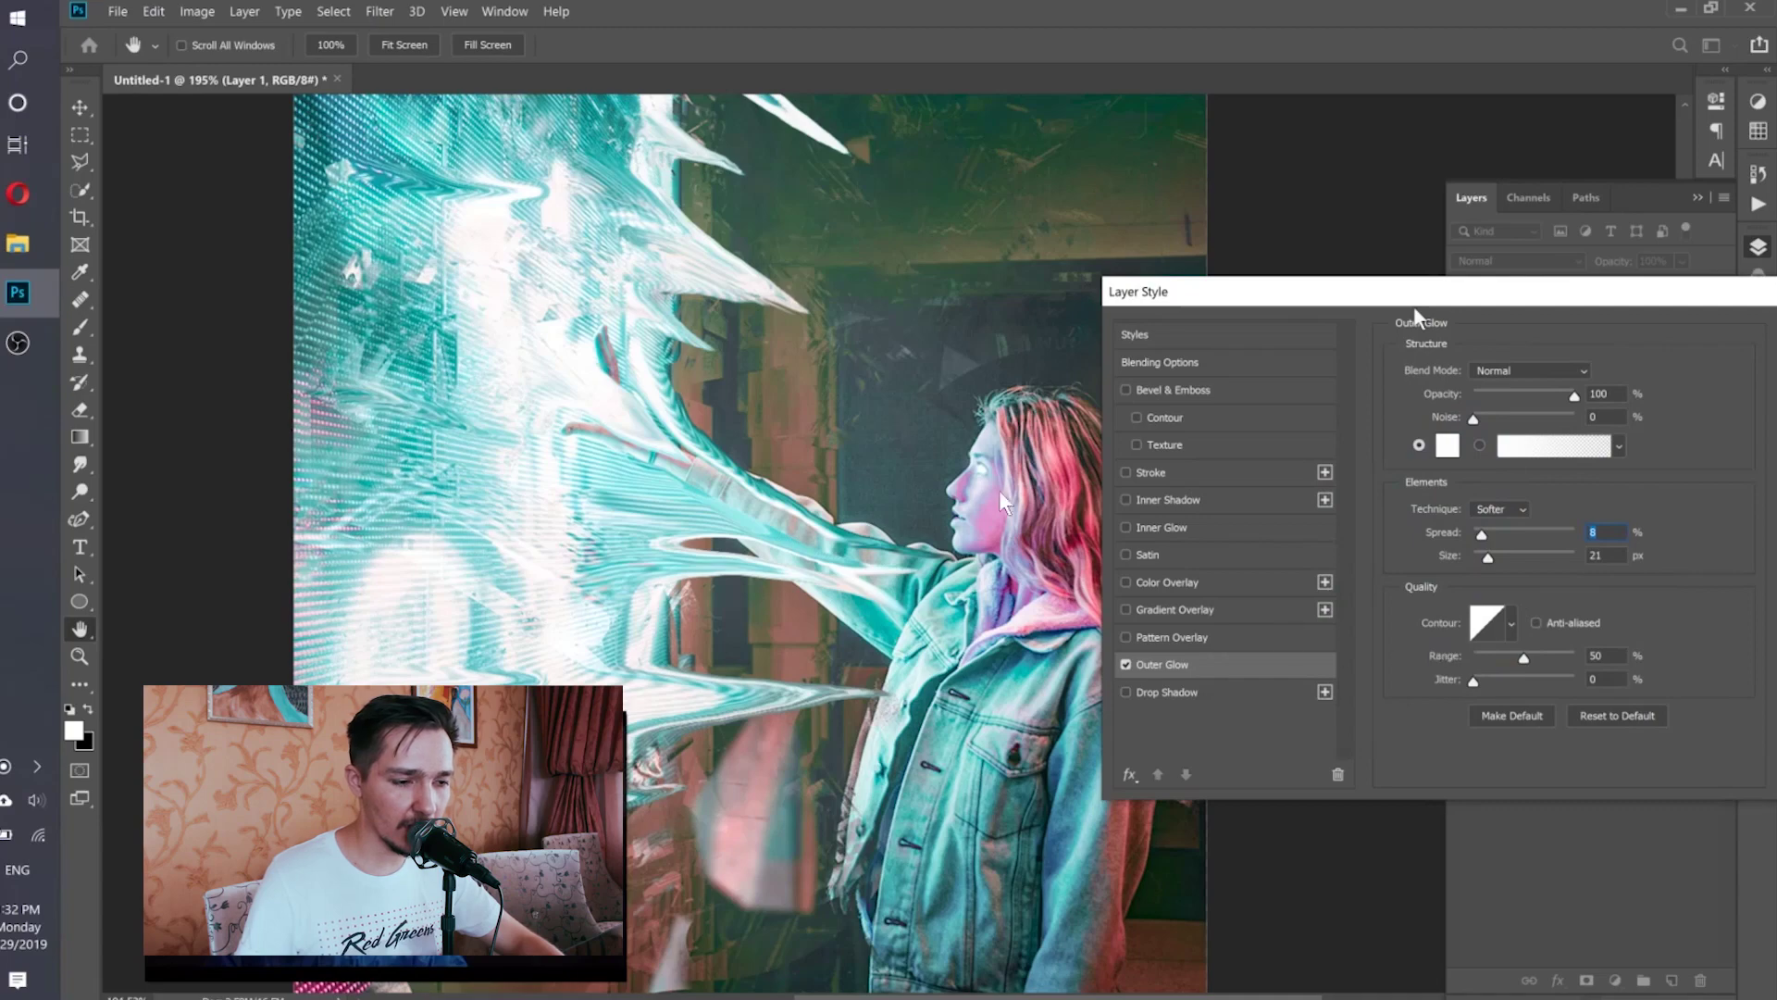
drag(1414, 305, 1157, 618)
click(1609, 653)
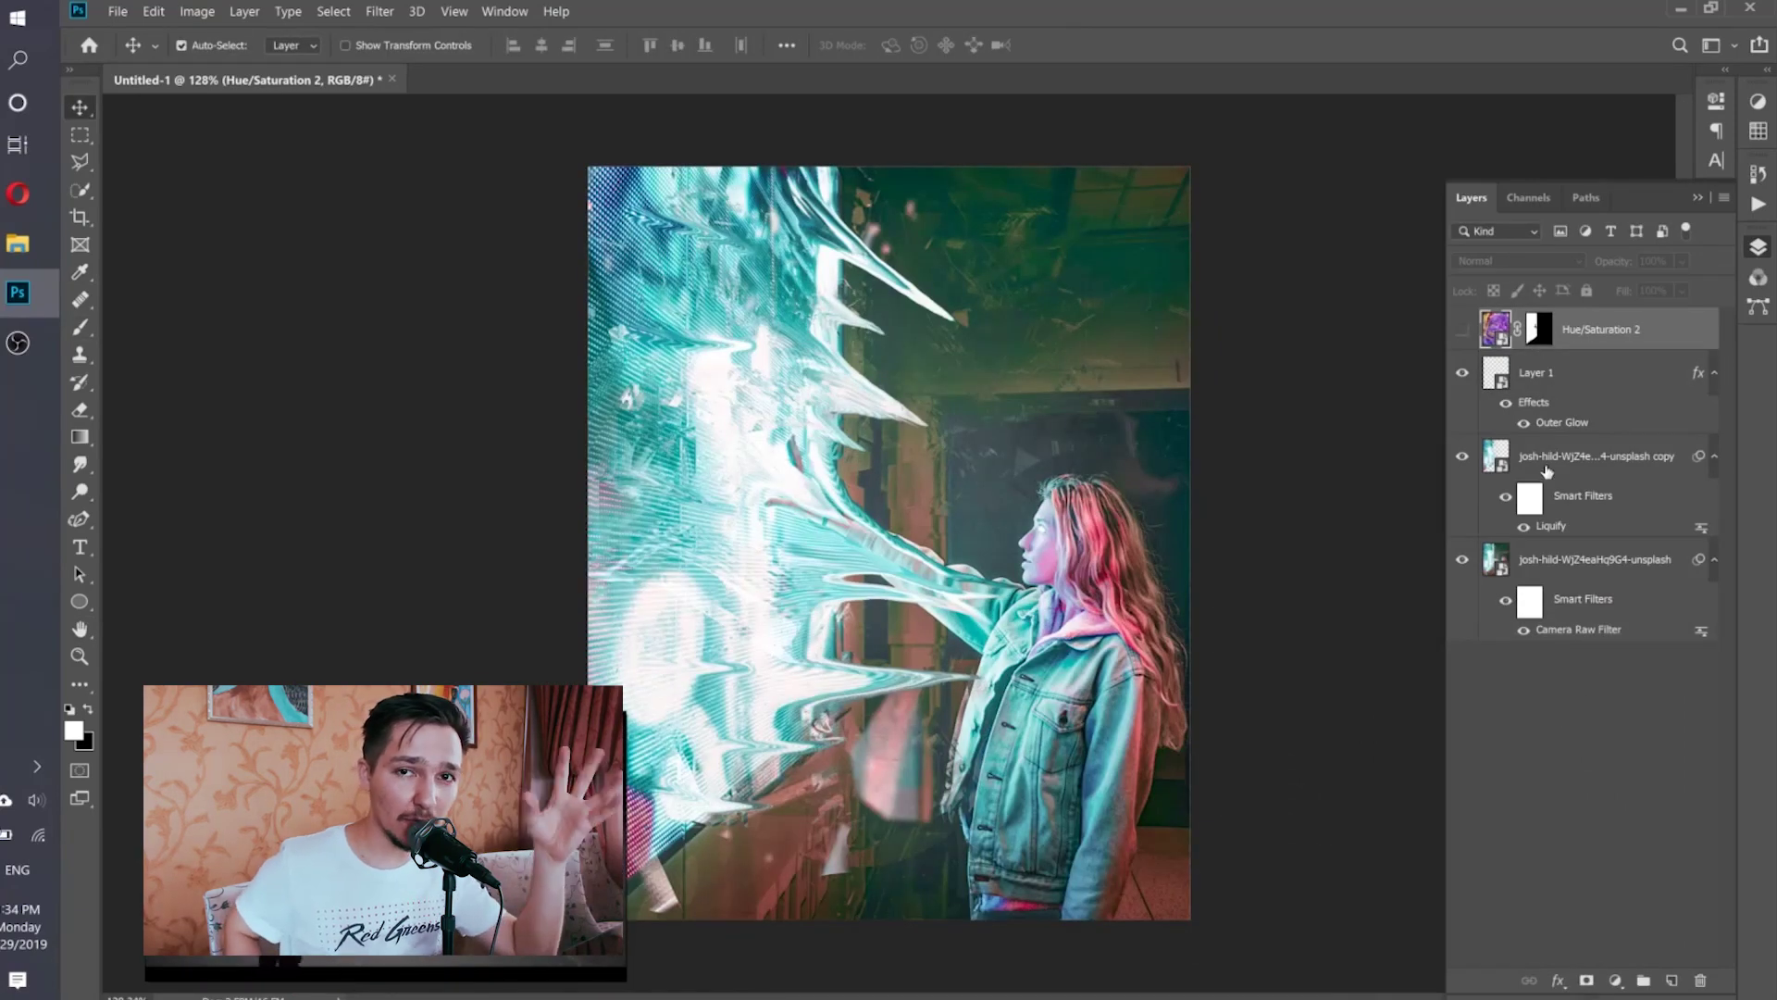
- Add a Hue/Saturation adjustment clipped to the warped photo copy and shift its hue
click(1490, 460)
click(1461, 459)
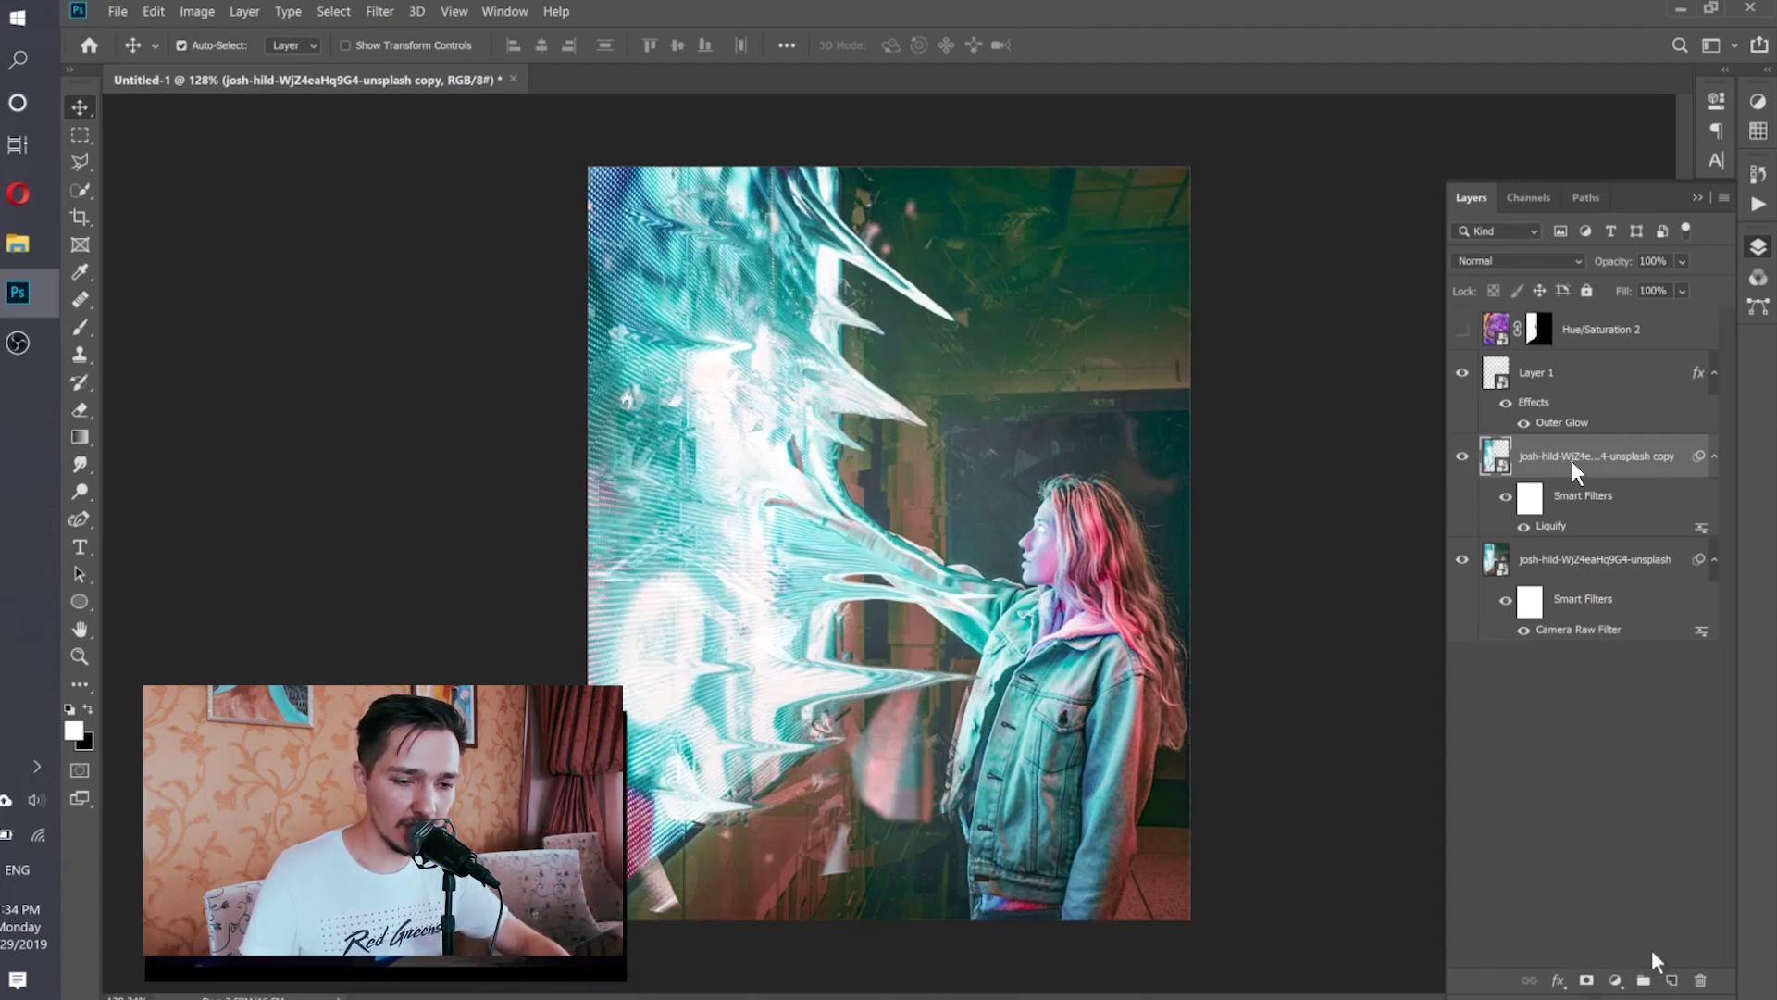
click(1616, 979)
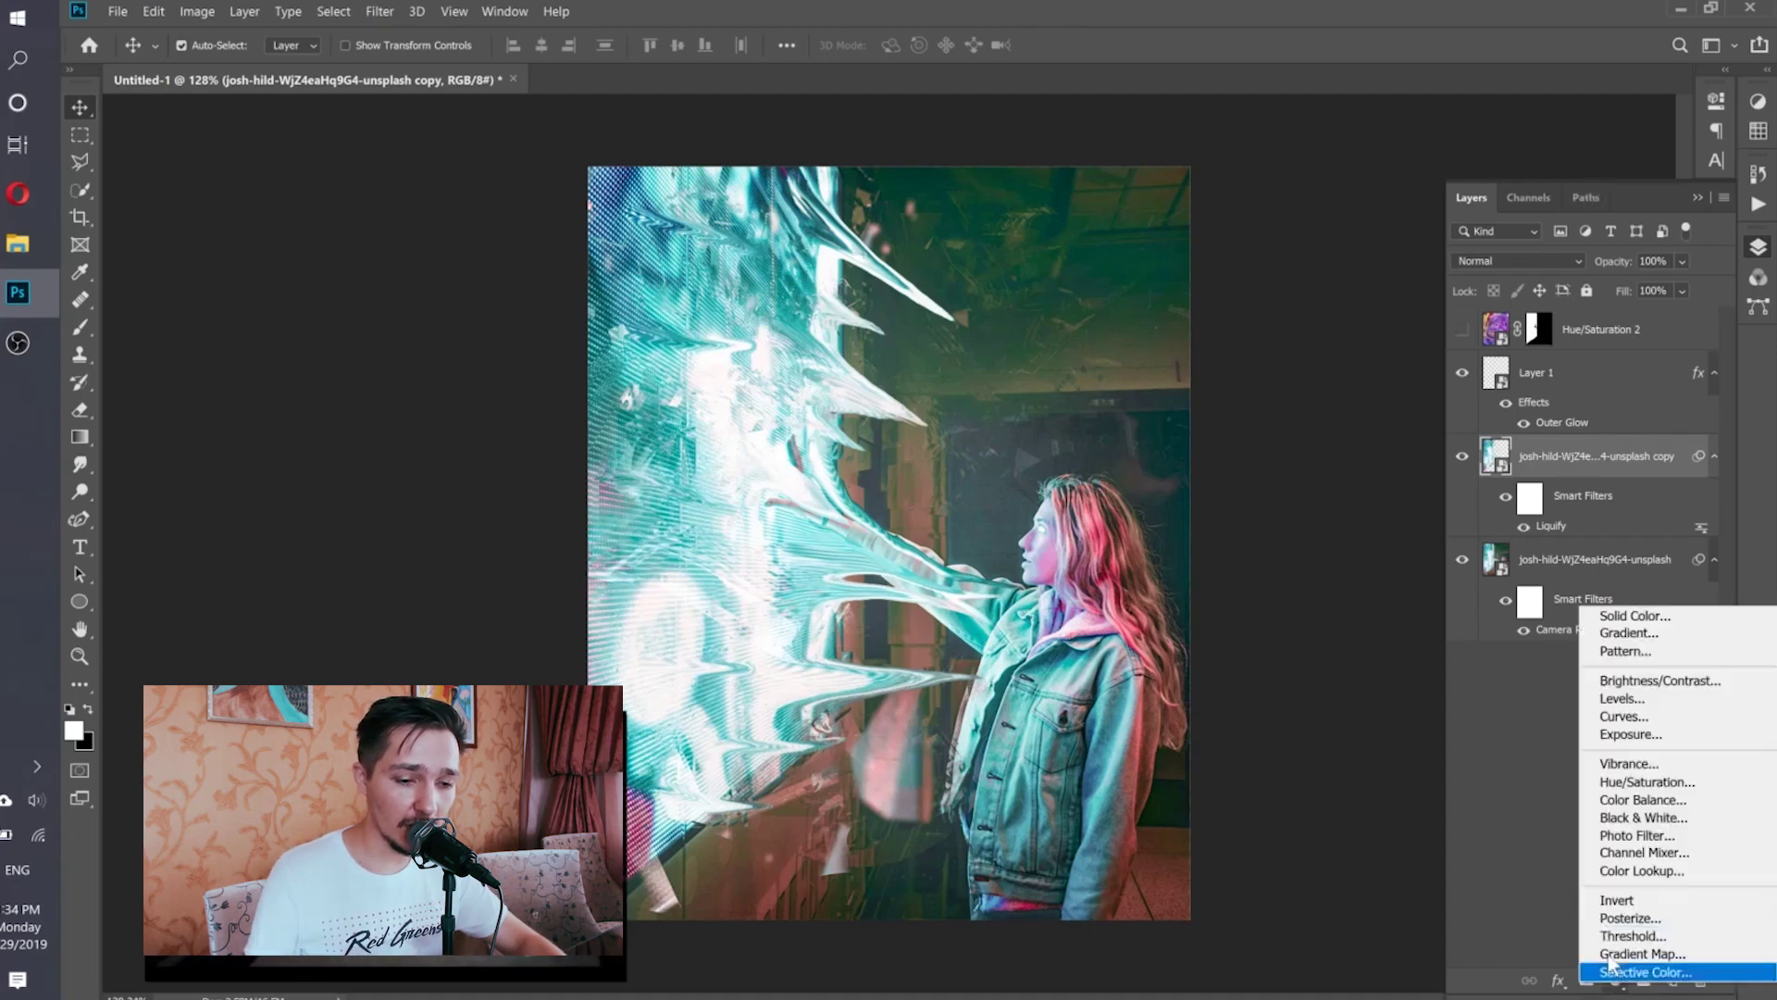
click(1604, 783)
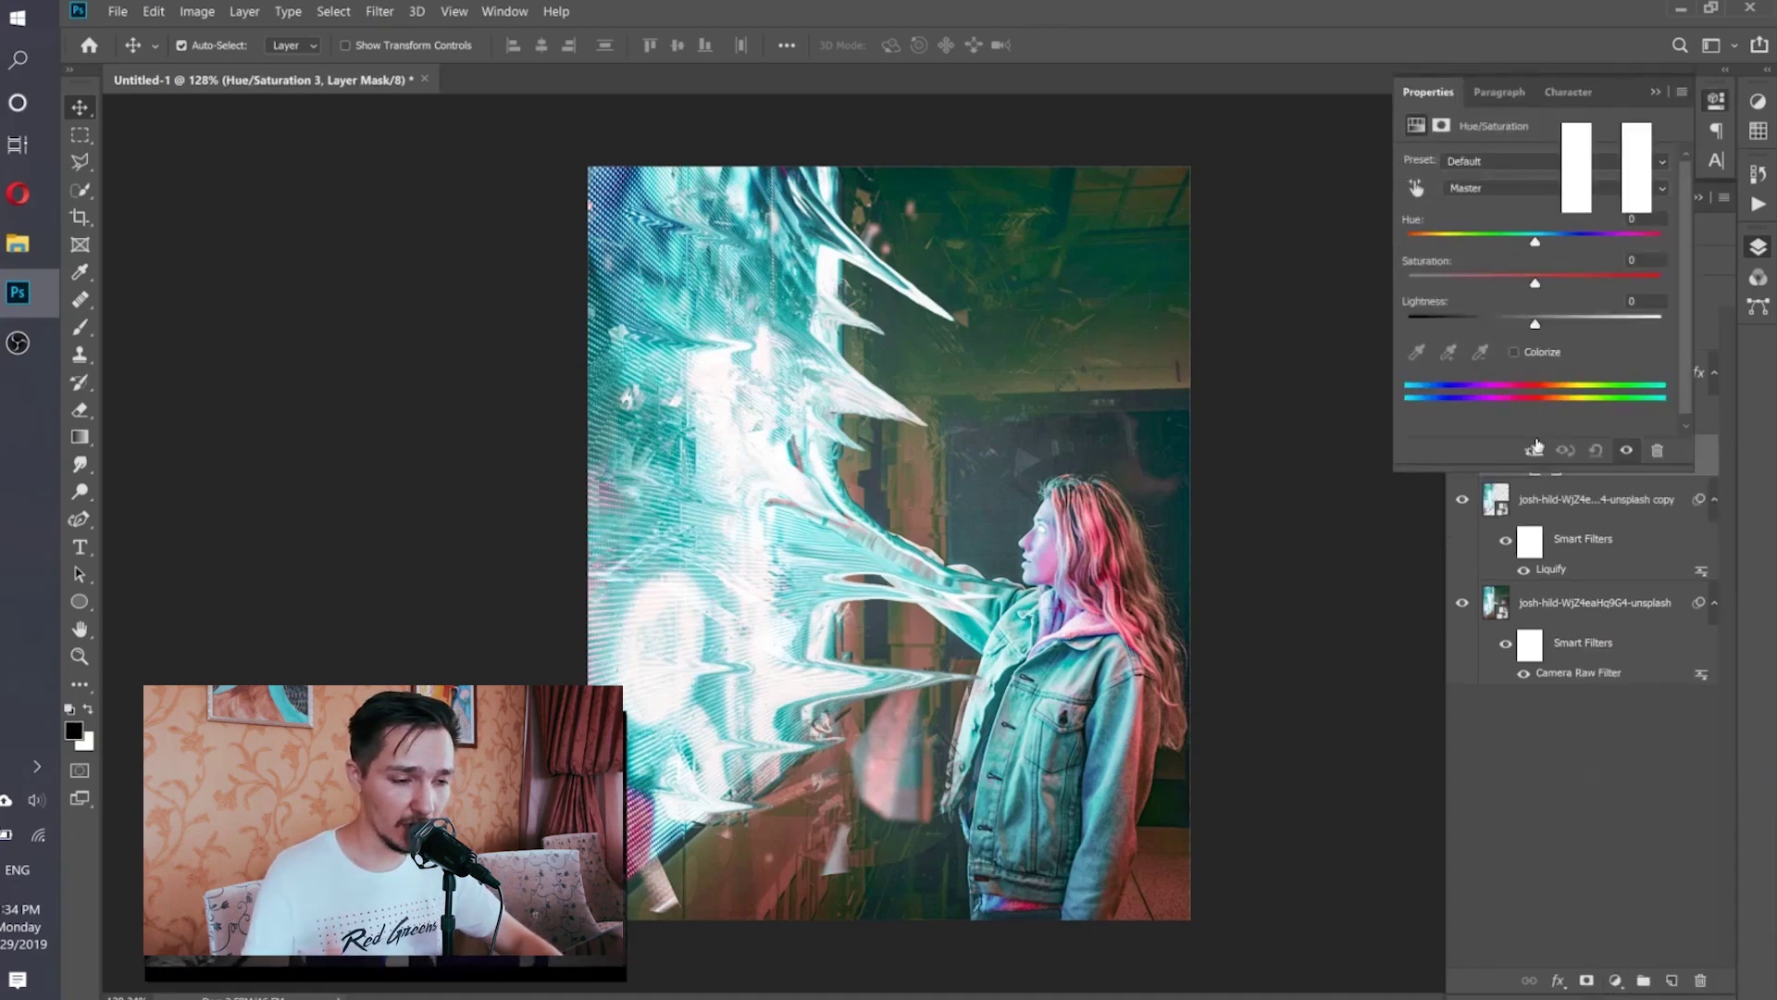
click(1534, 450)
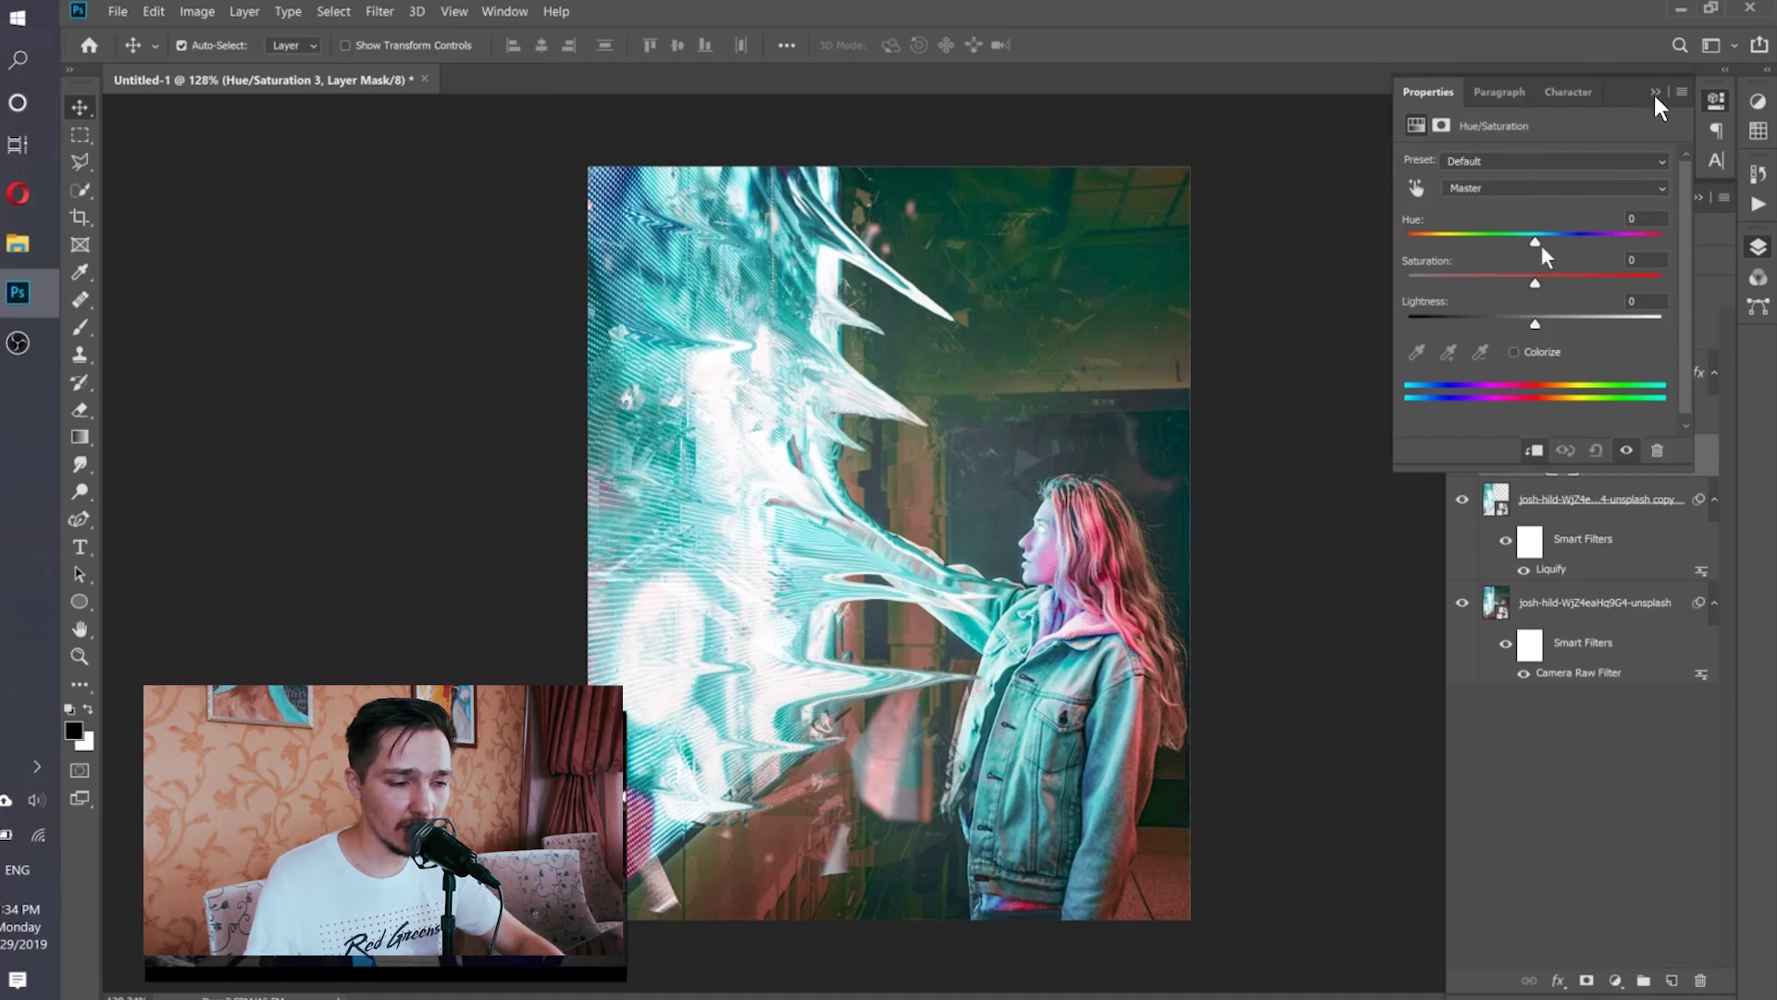
drag(1536, 239, 1662, 250)
- Switch to Instagram in the browser and open the artist's profile from the finished artwork's post
click(1444, 453)
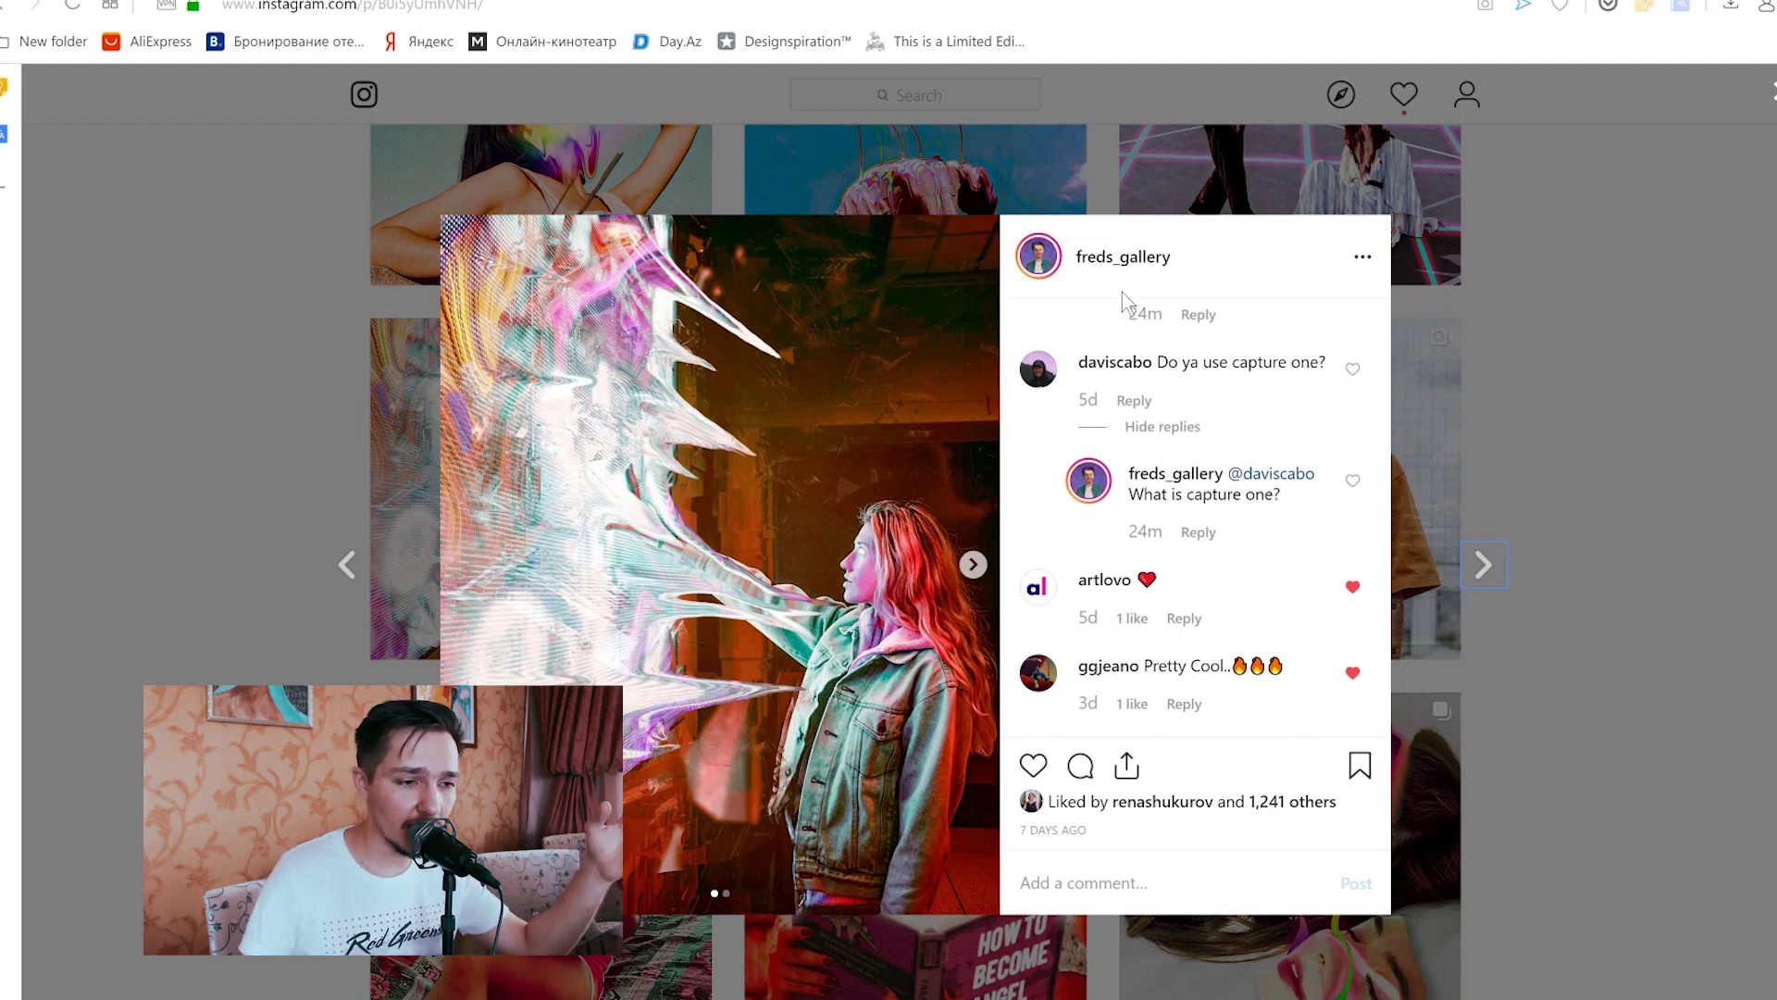
click(1116, 261)
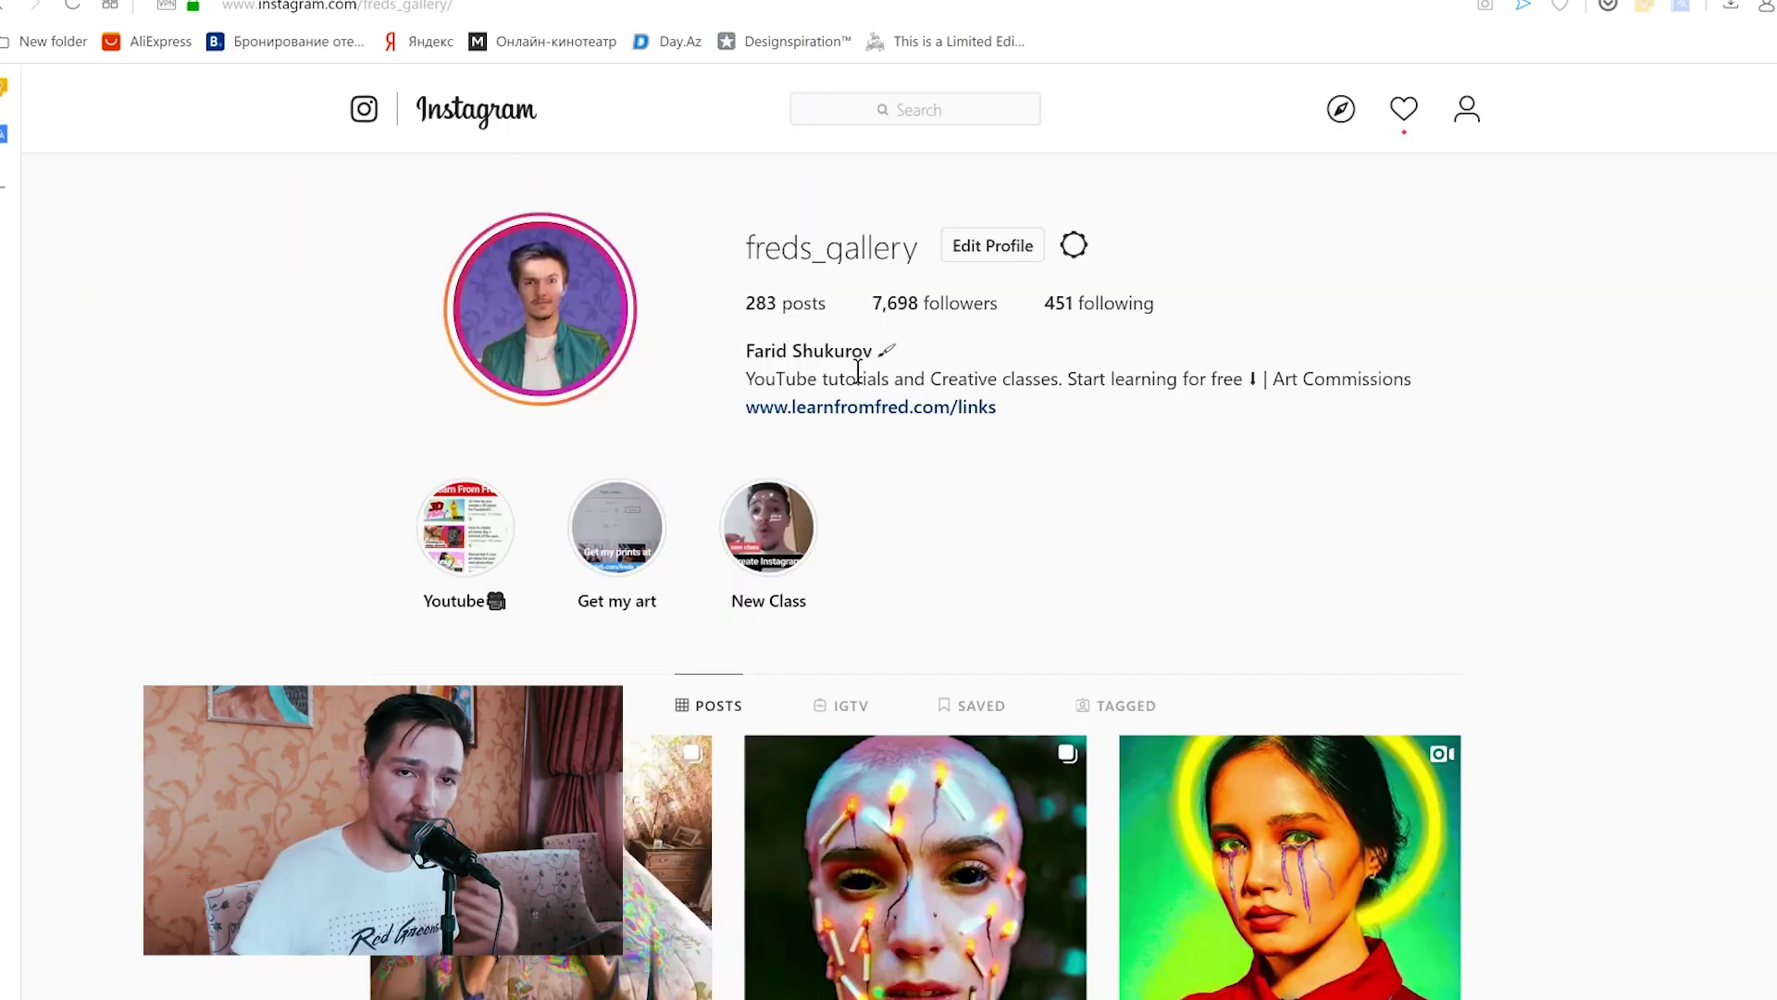